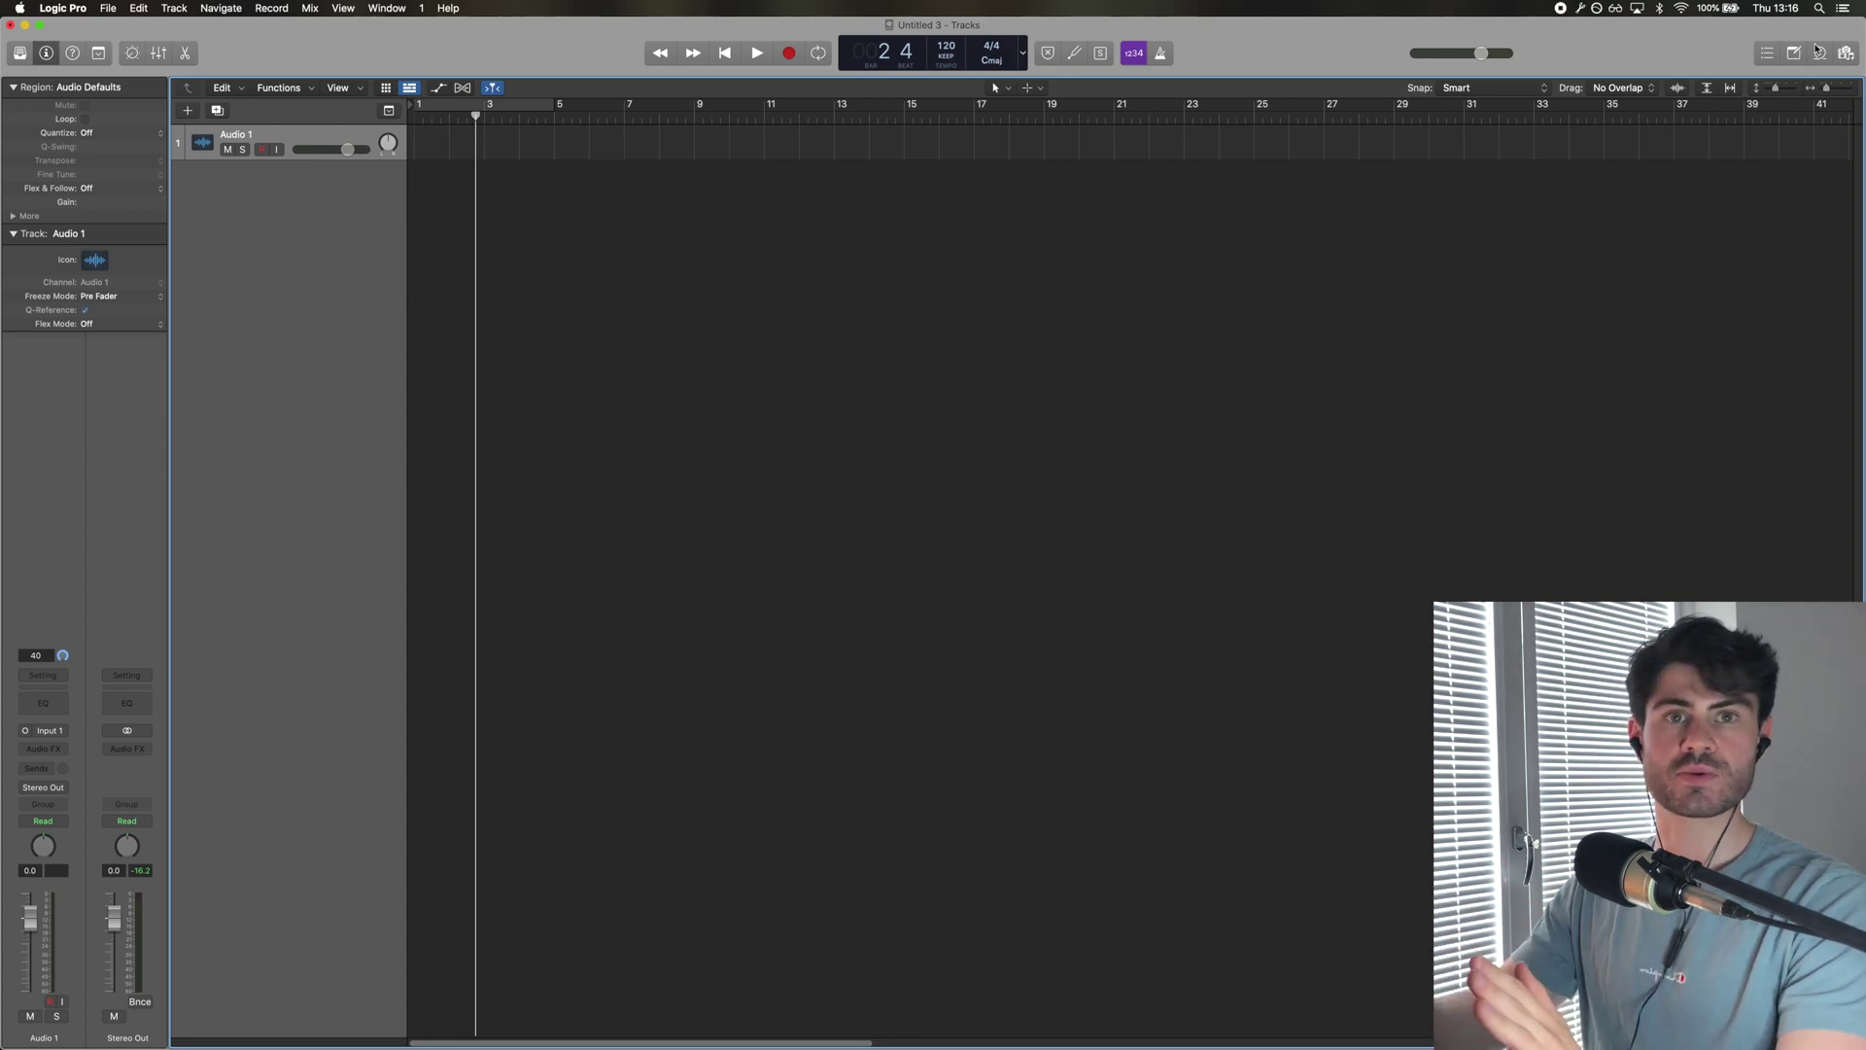
# Preview the Break Free Choir Pad loop and drag it in as a new track.
pyautogui.press('o')
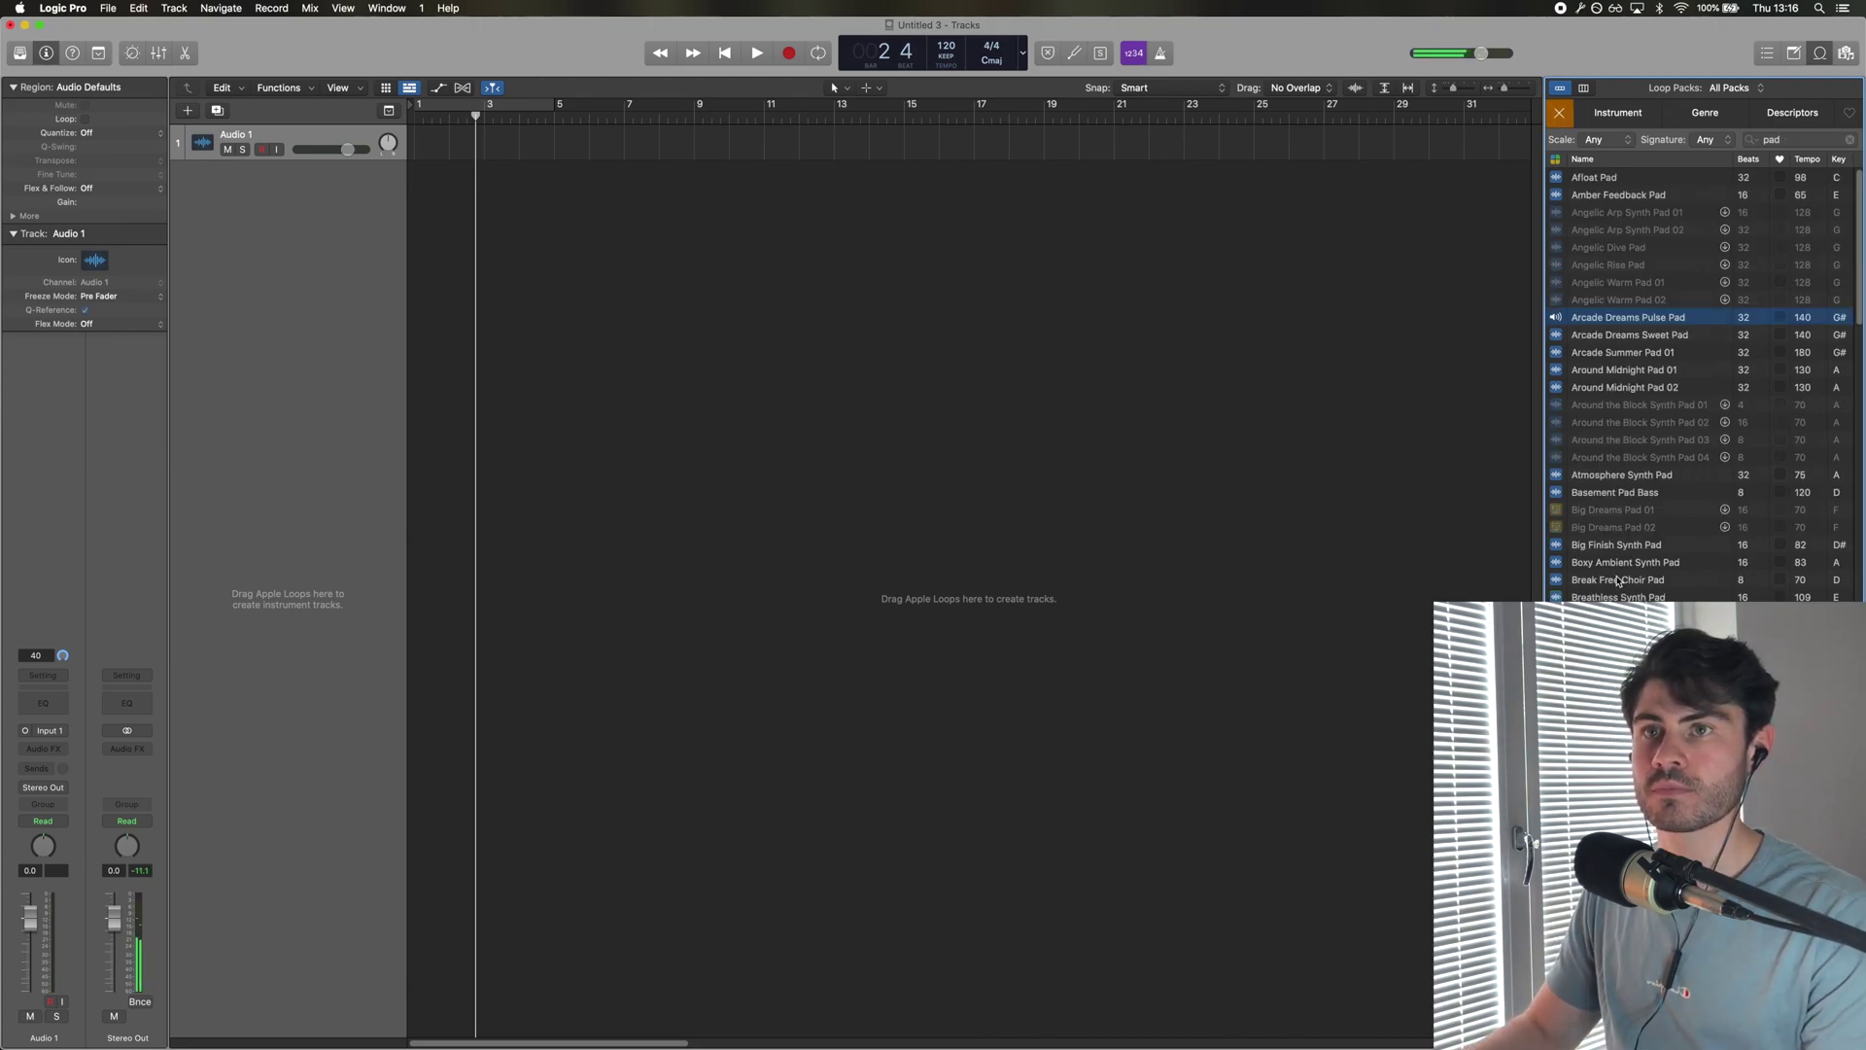
pyautogui.click(1617, 580)
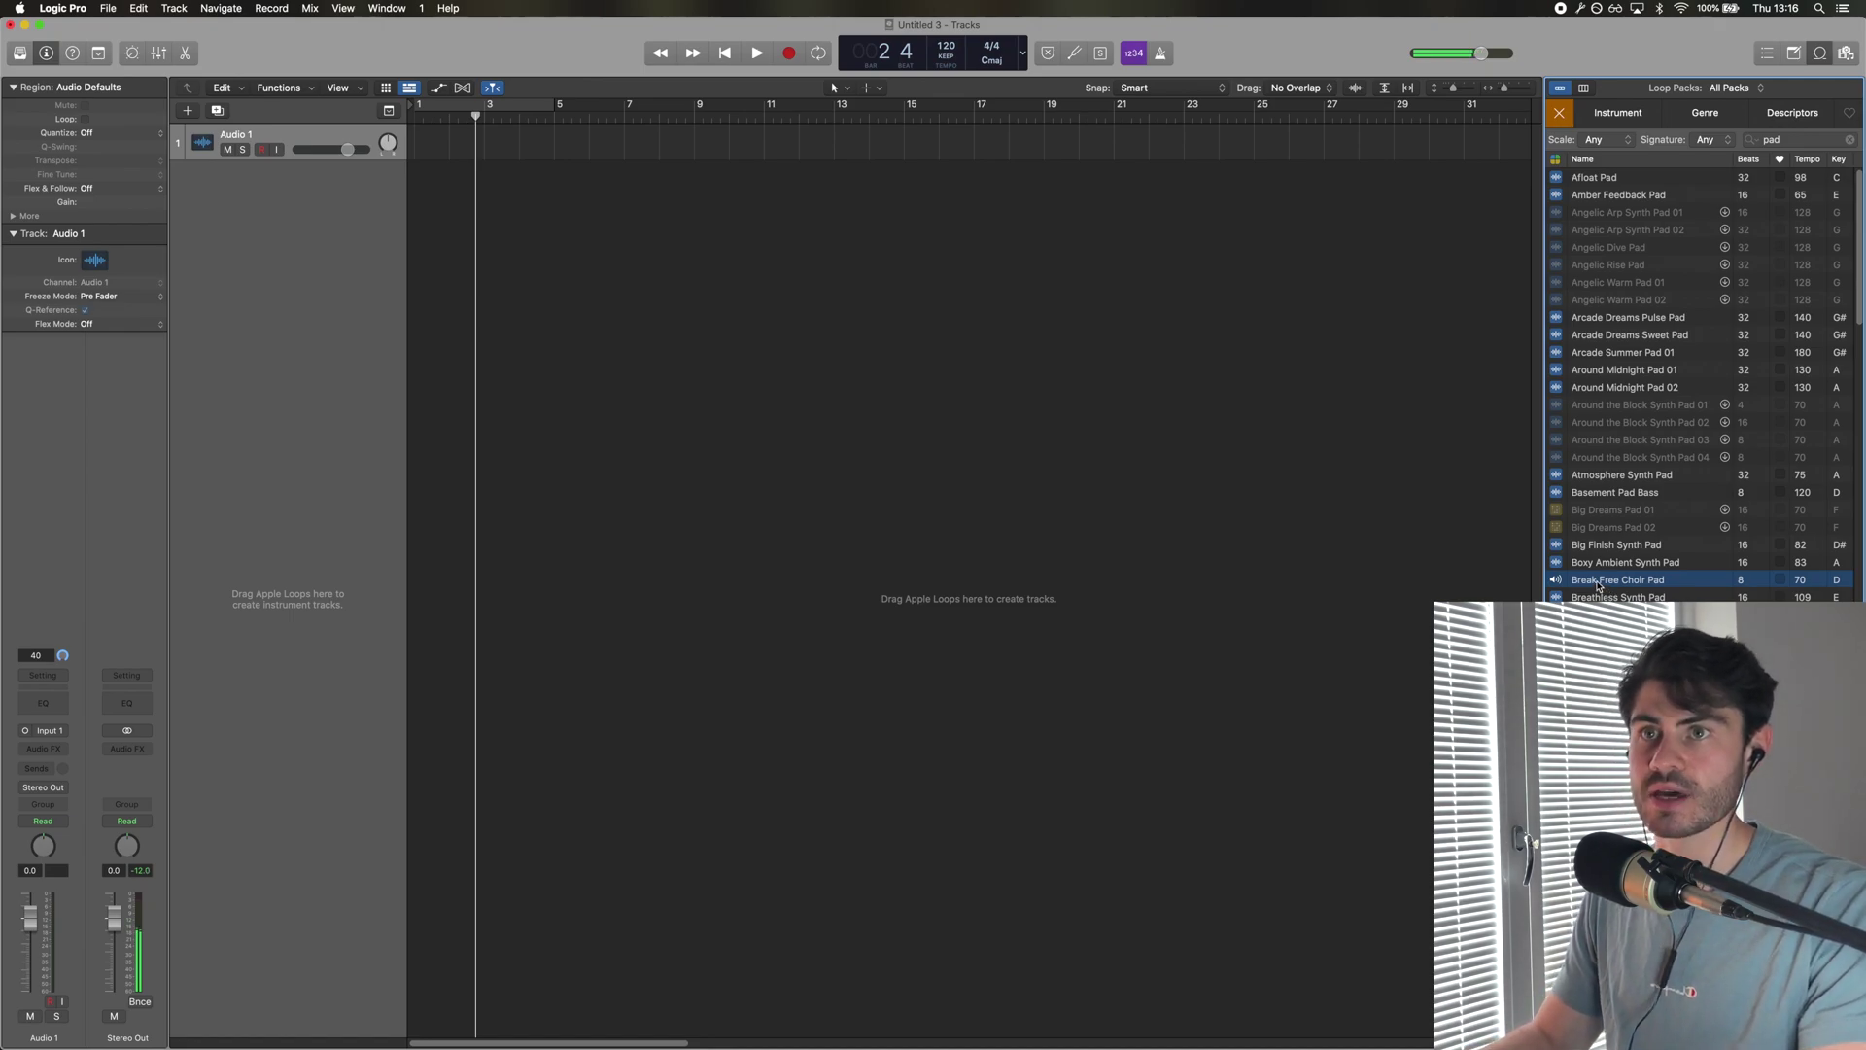
pyautogui.moveTo(1598, 586); pyautogui.dragTo(416, 376)
# Insert Xfer Records LFOTool in stereo on the pad channel and raise a curve point.
pyautogui.click(43, 749)
pyautogui.moveTo(63, 1036)
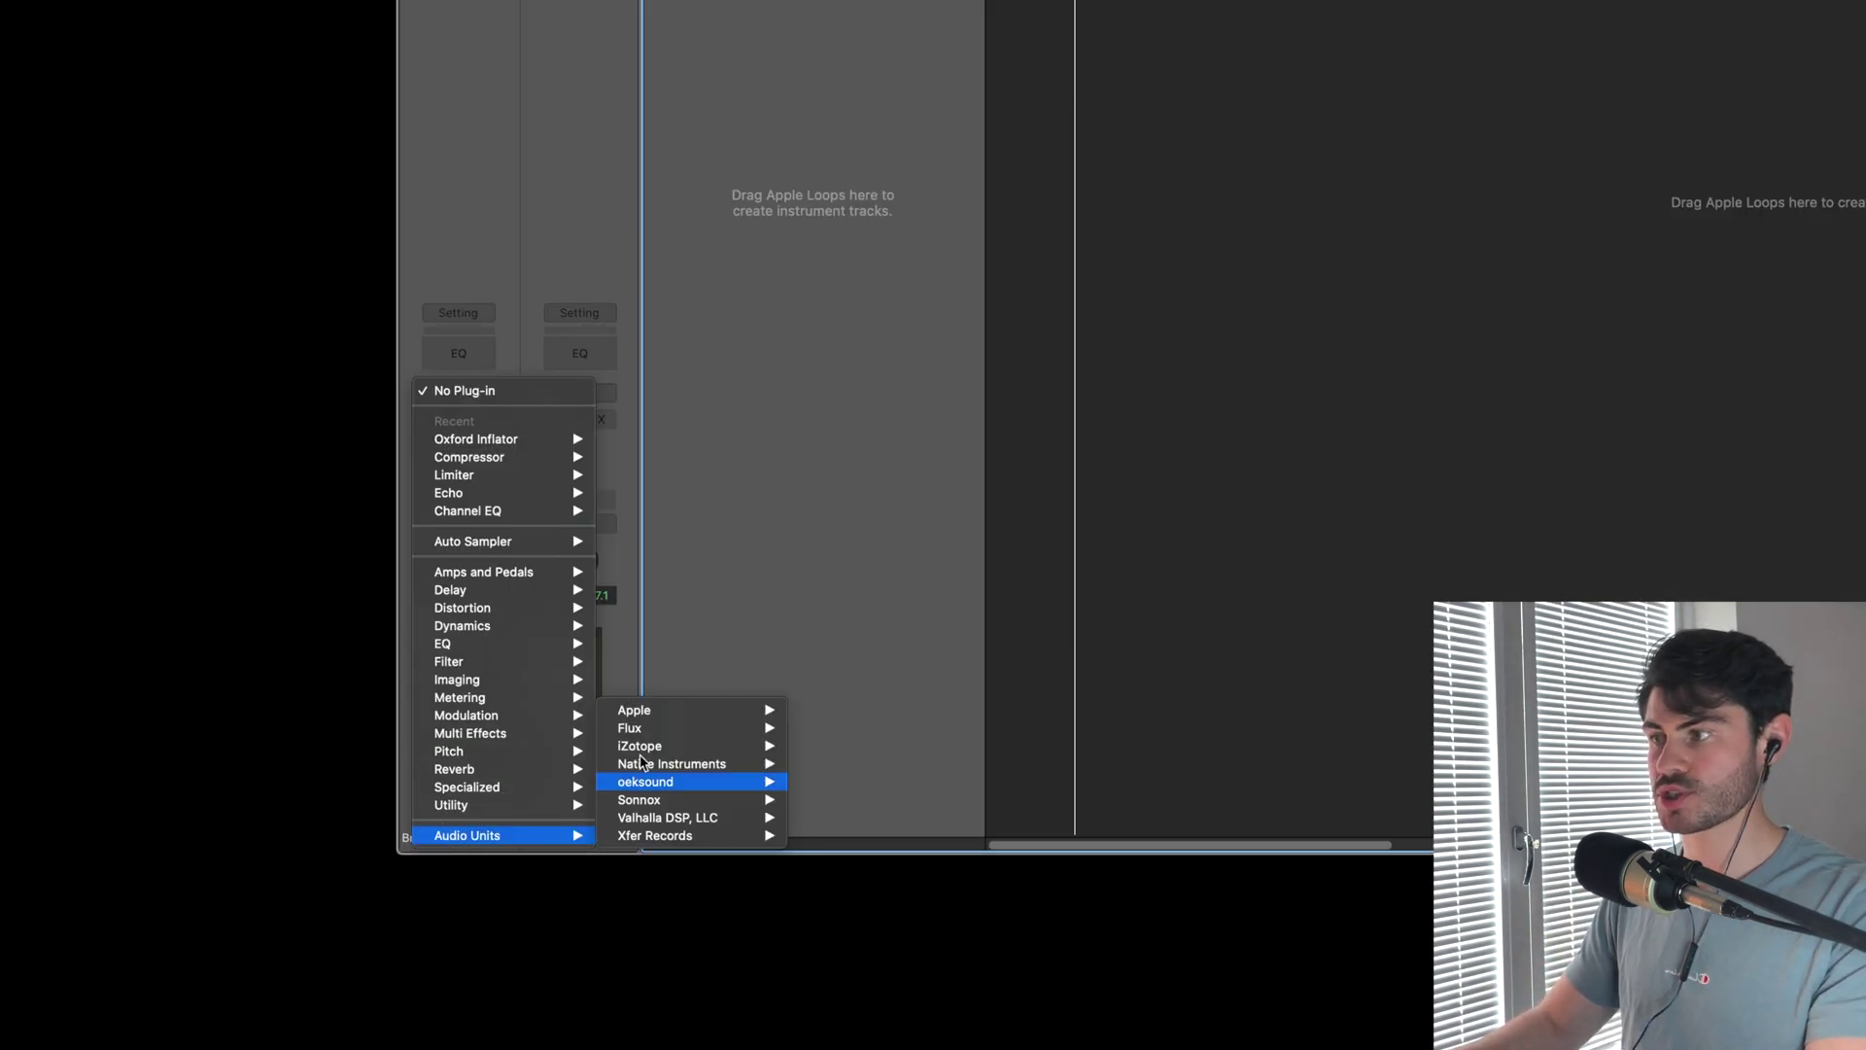
pyautogui.moveTo(679, 838)
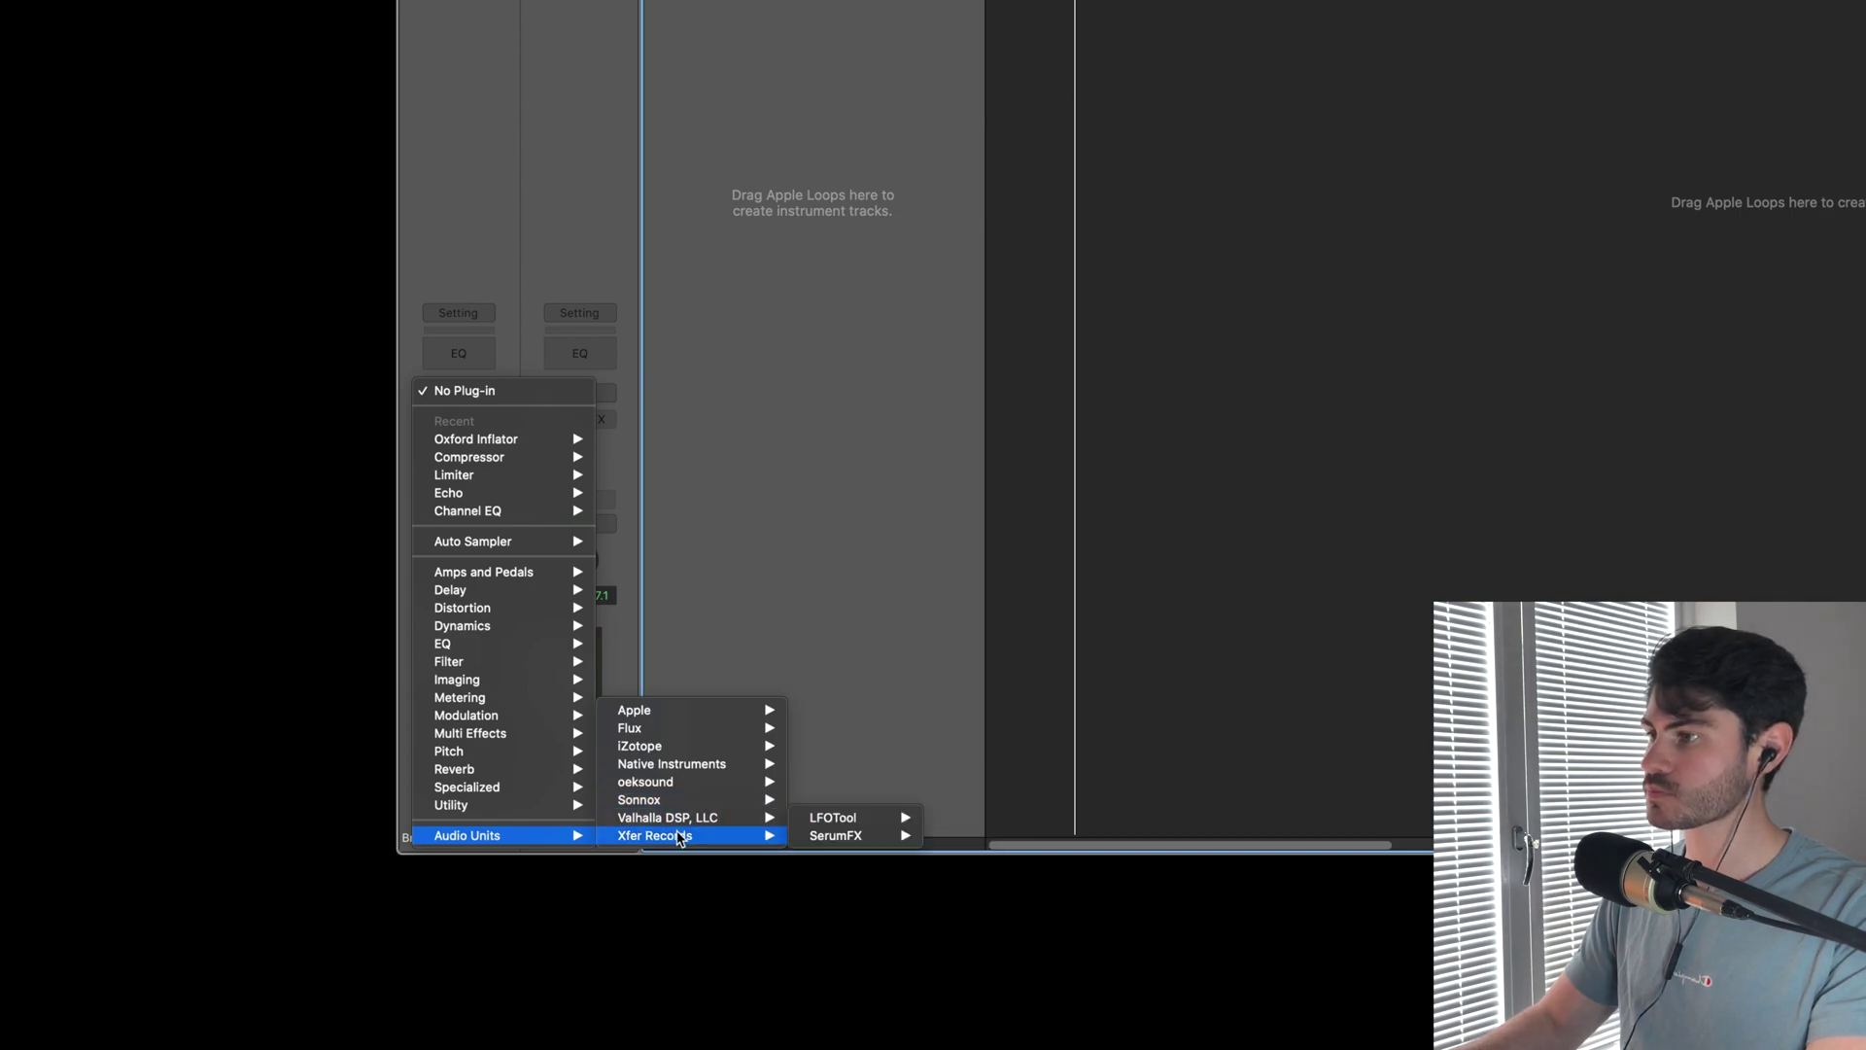
pyautogui.moveTo(886, 820)
pyautogui.click(997, 817)
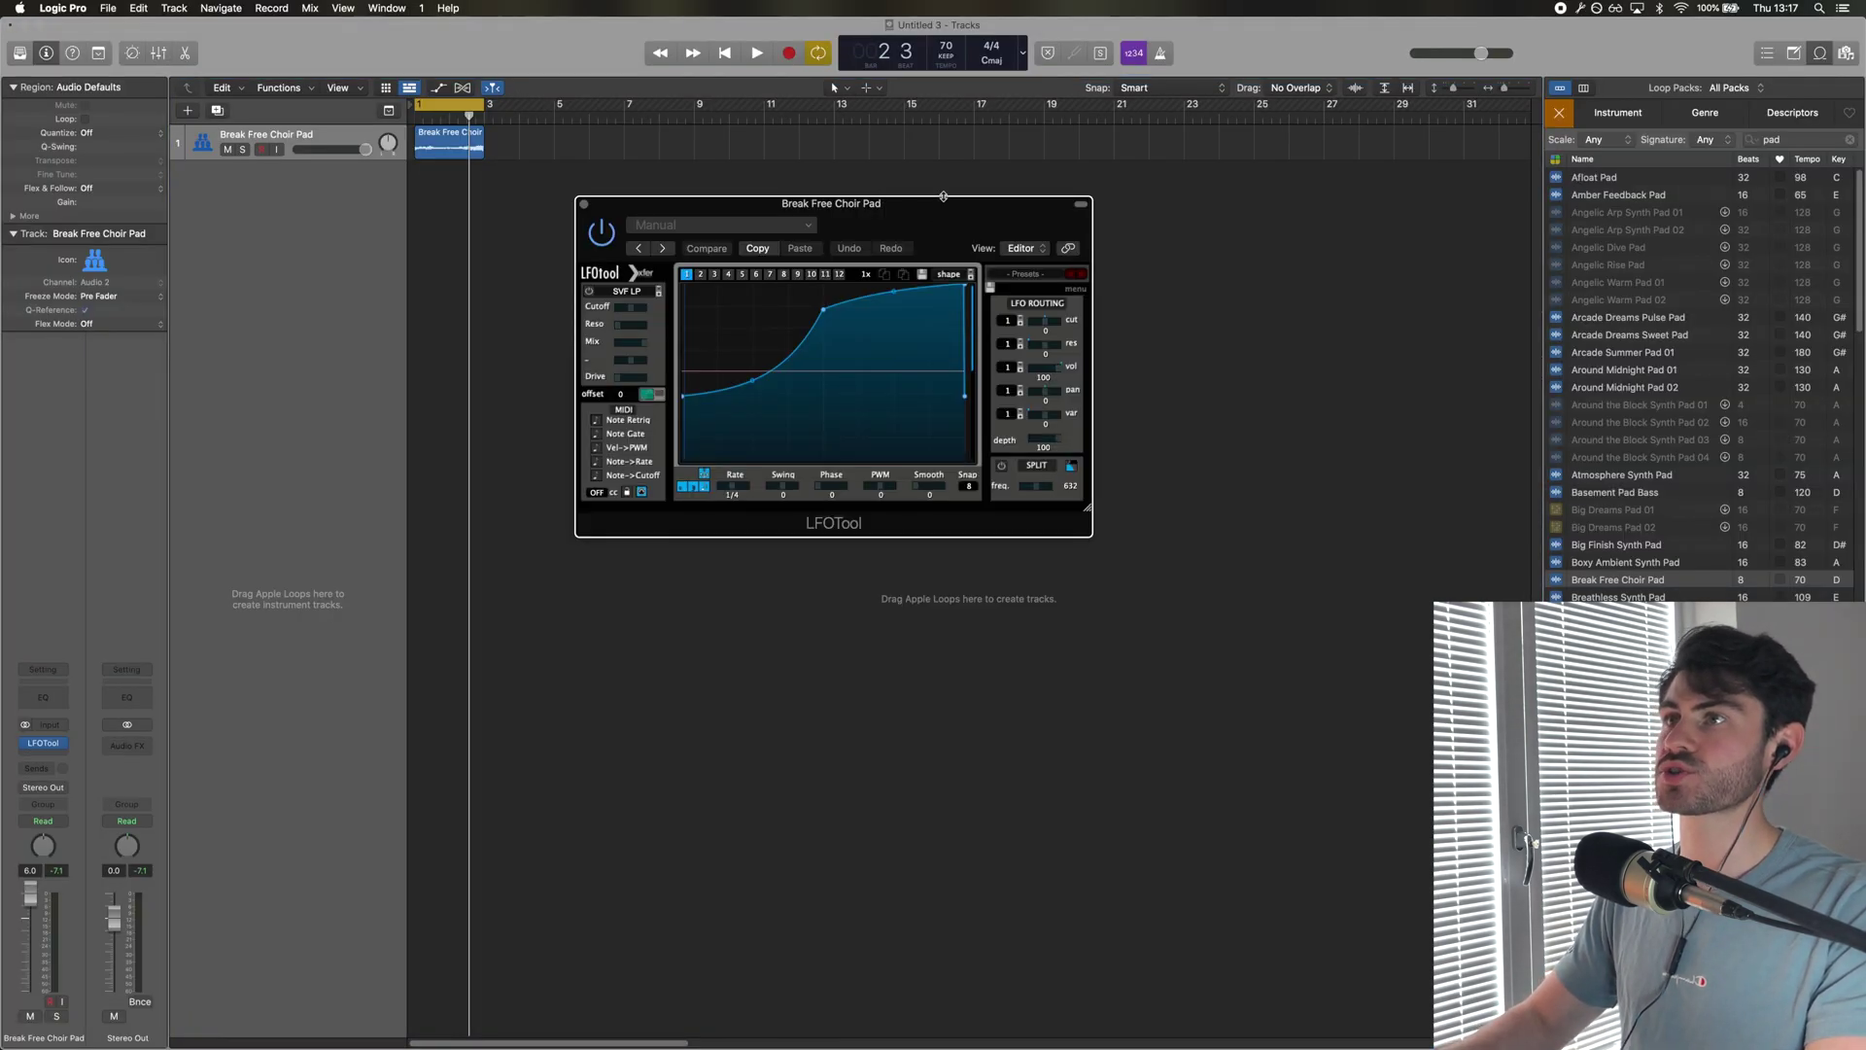
pyautogui.moveTo(943, 196); pyautogui.dragTo(1098, 180)
pyautogui.moveTo(979, 295); pyautogui.dragTo(972, 269)
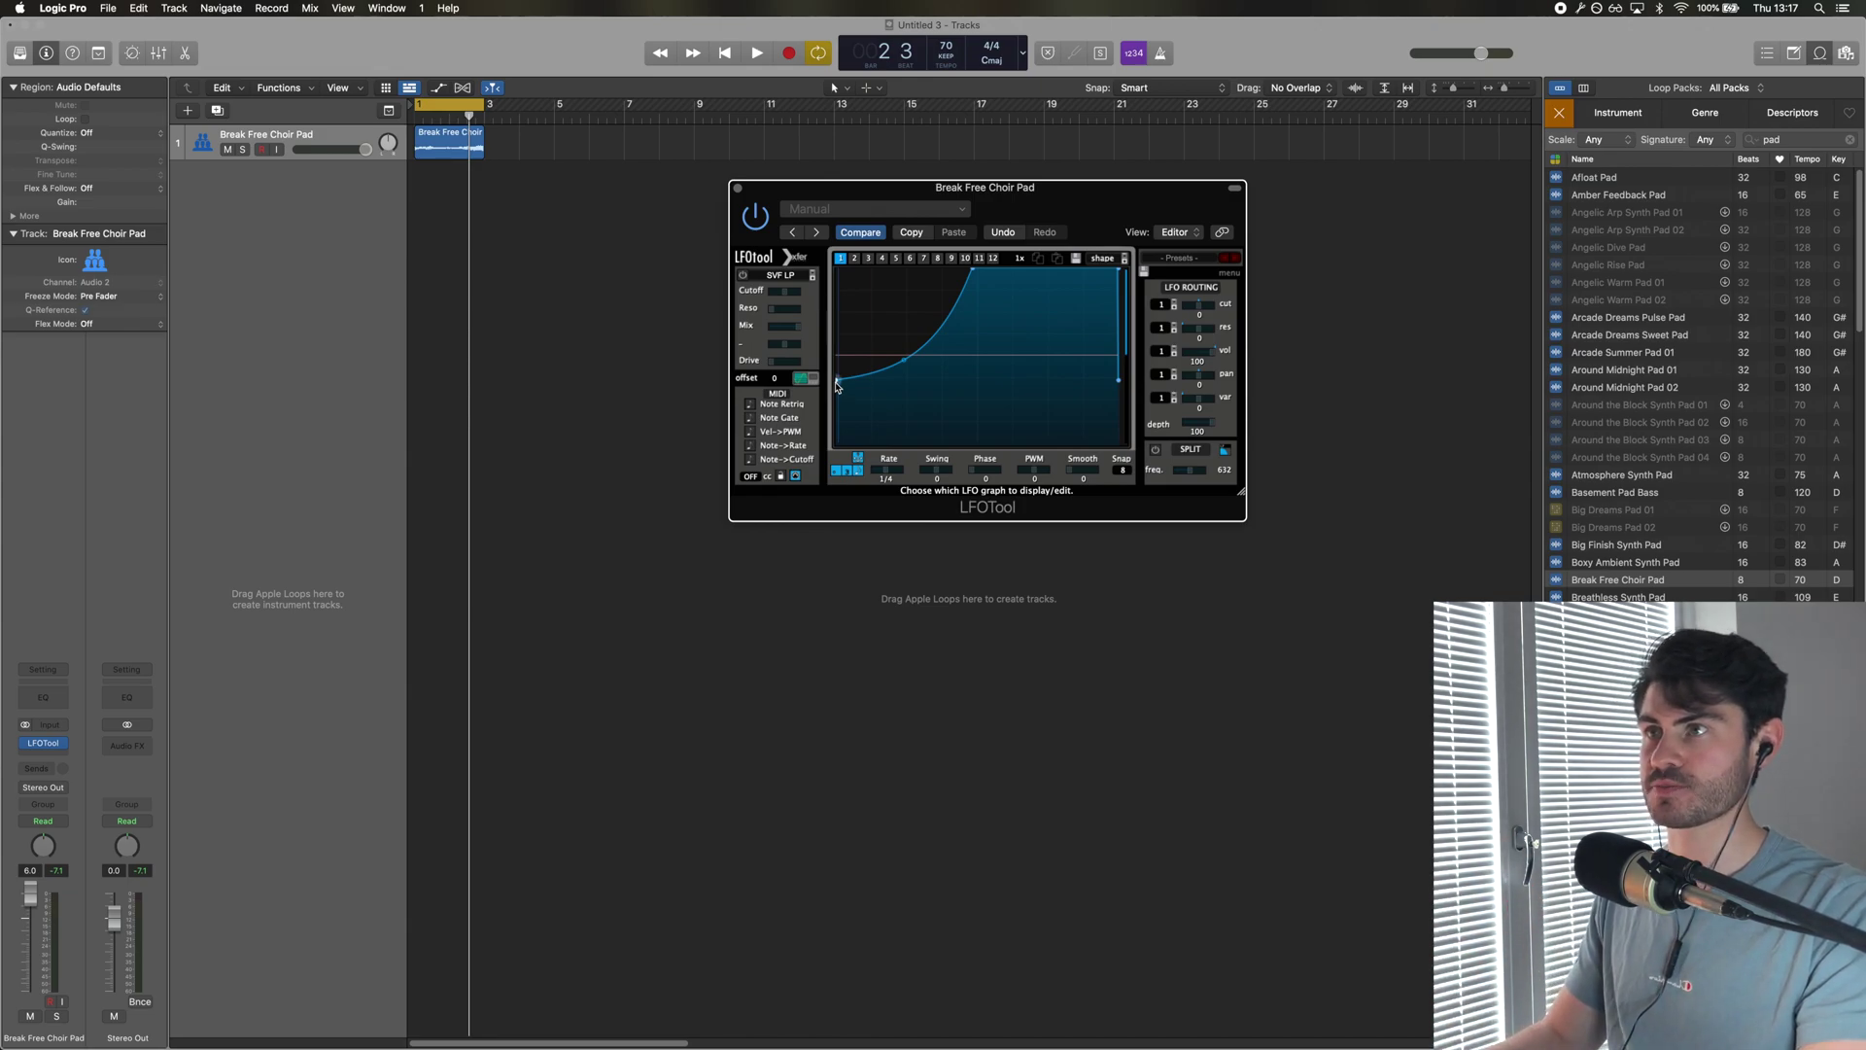
# Pull the LFOTool curve's start down to the bottom, auditioning the pad before and after.
pyautogui.press('space')
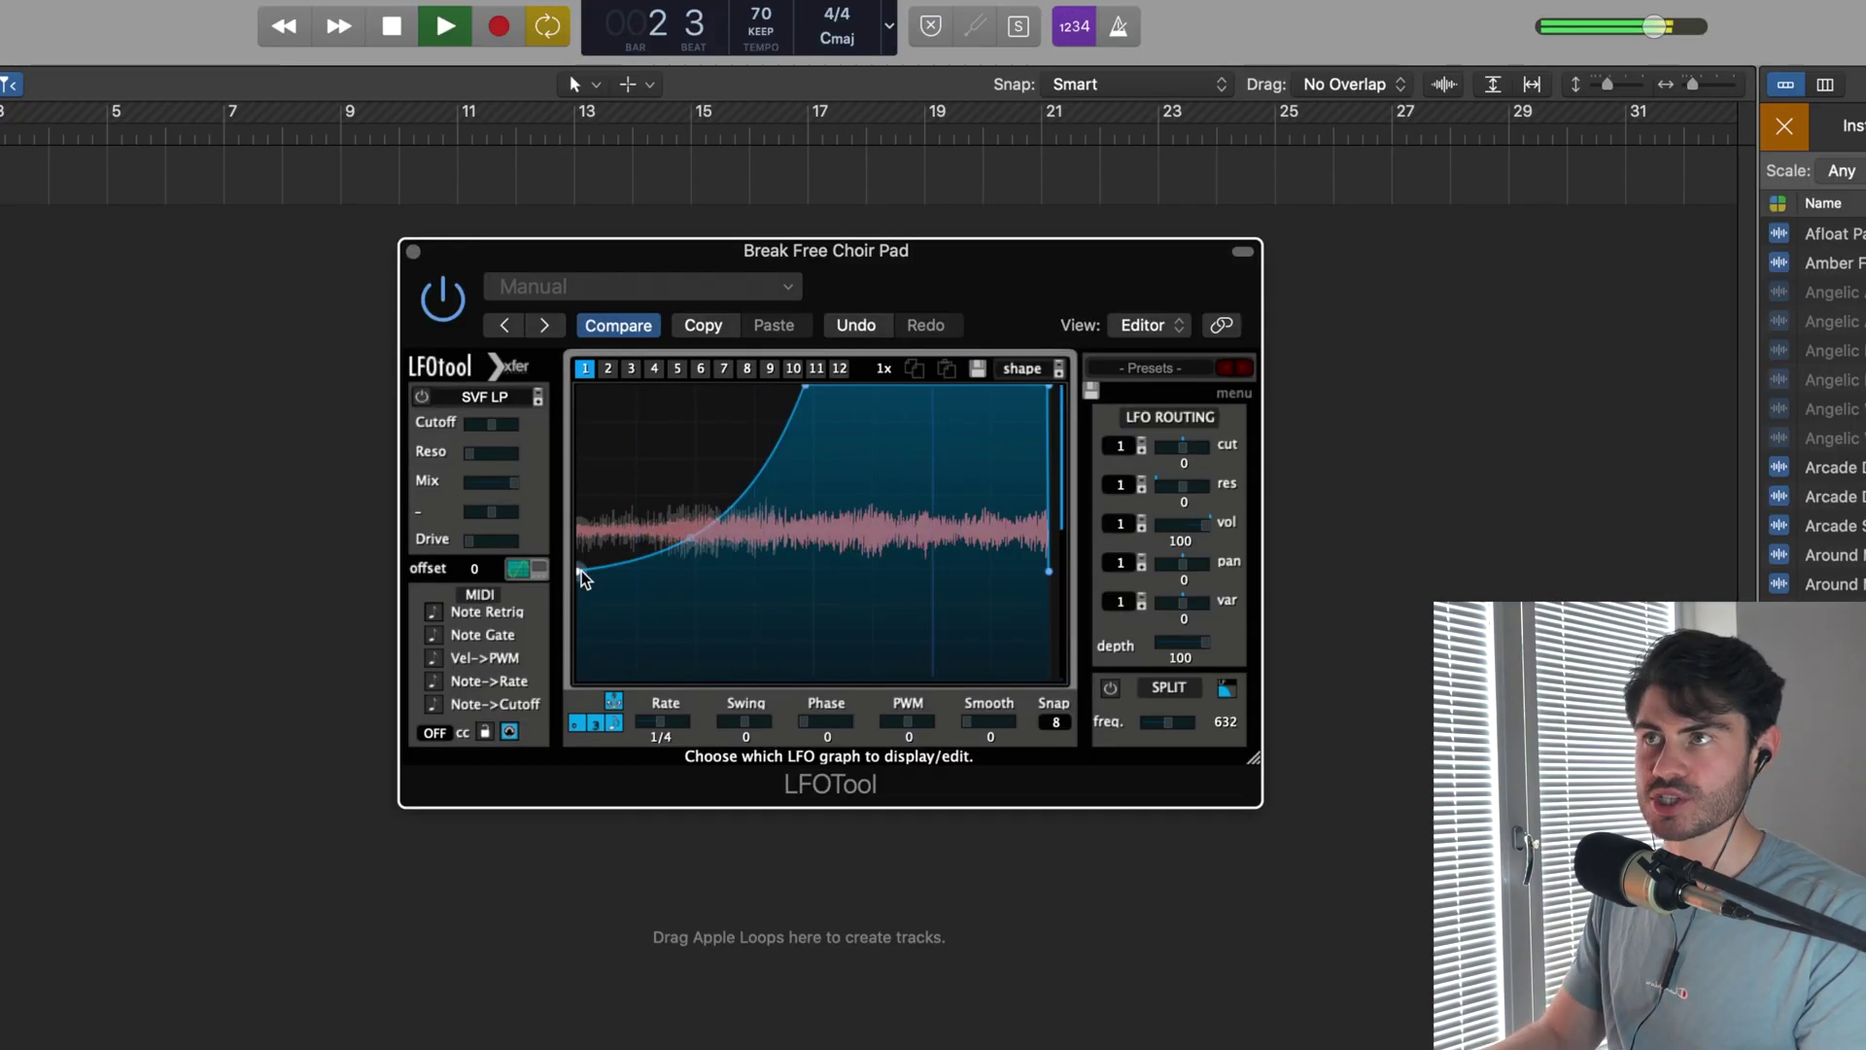
pyautogui.press('space')
pyautogui.moveTo(581, 571); pyautogui.dragTo(587, 787)
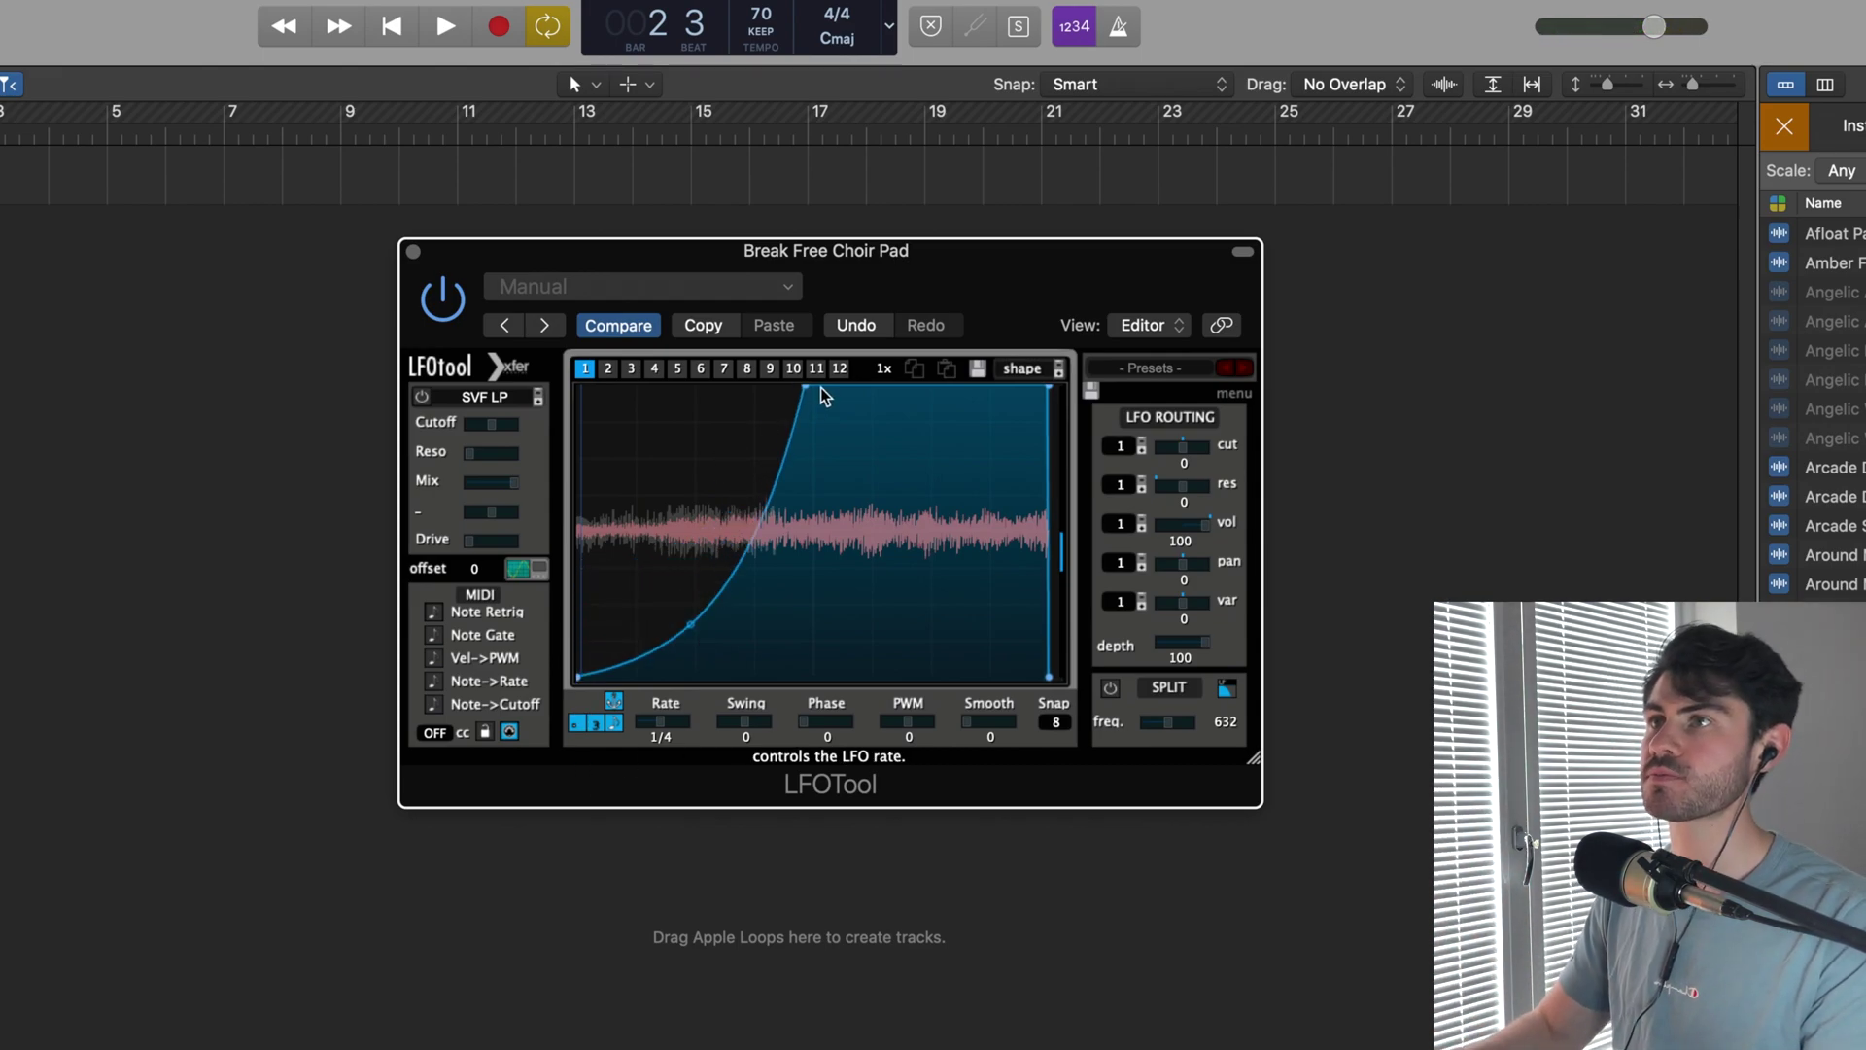
pyautogui.press('space')
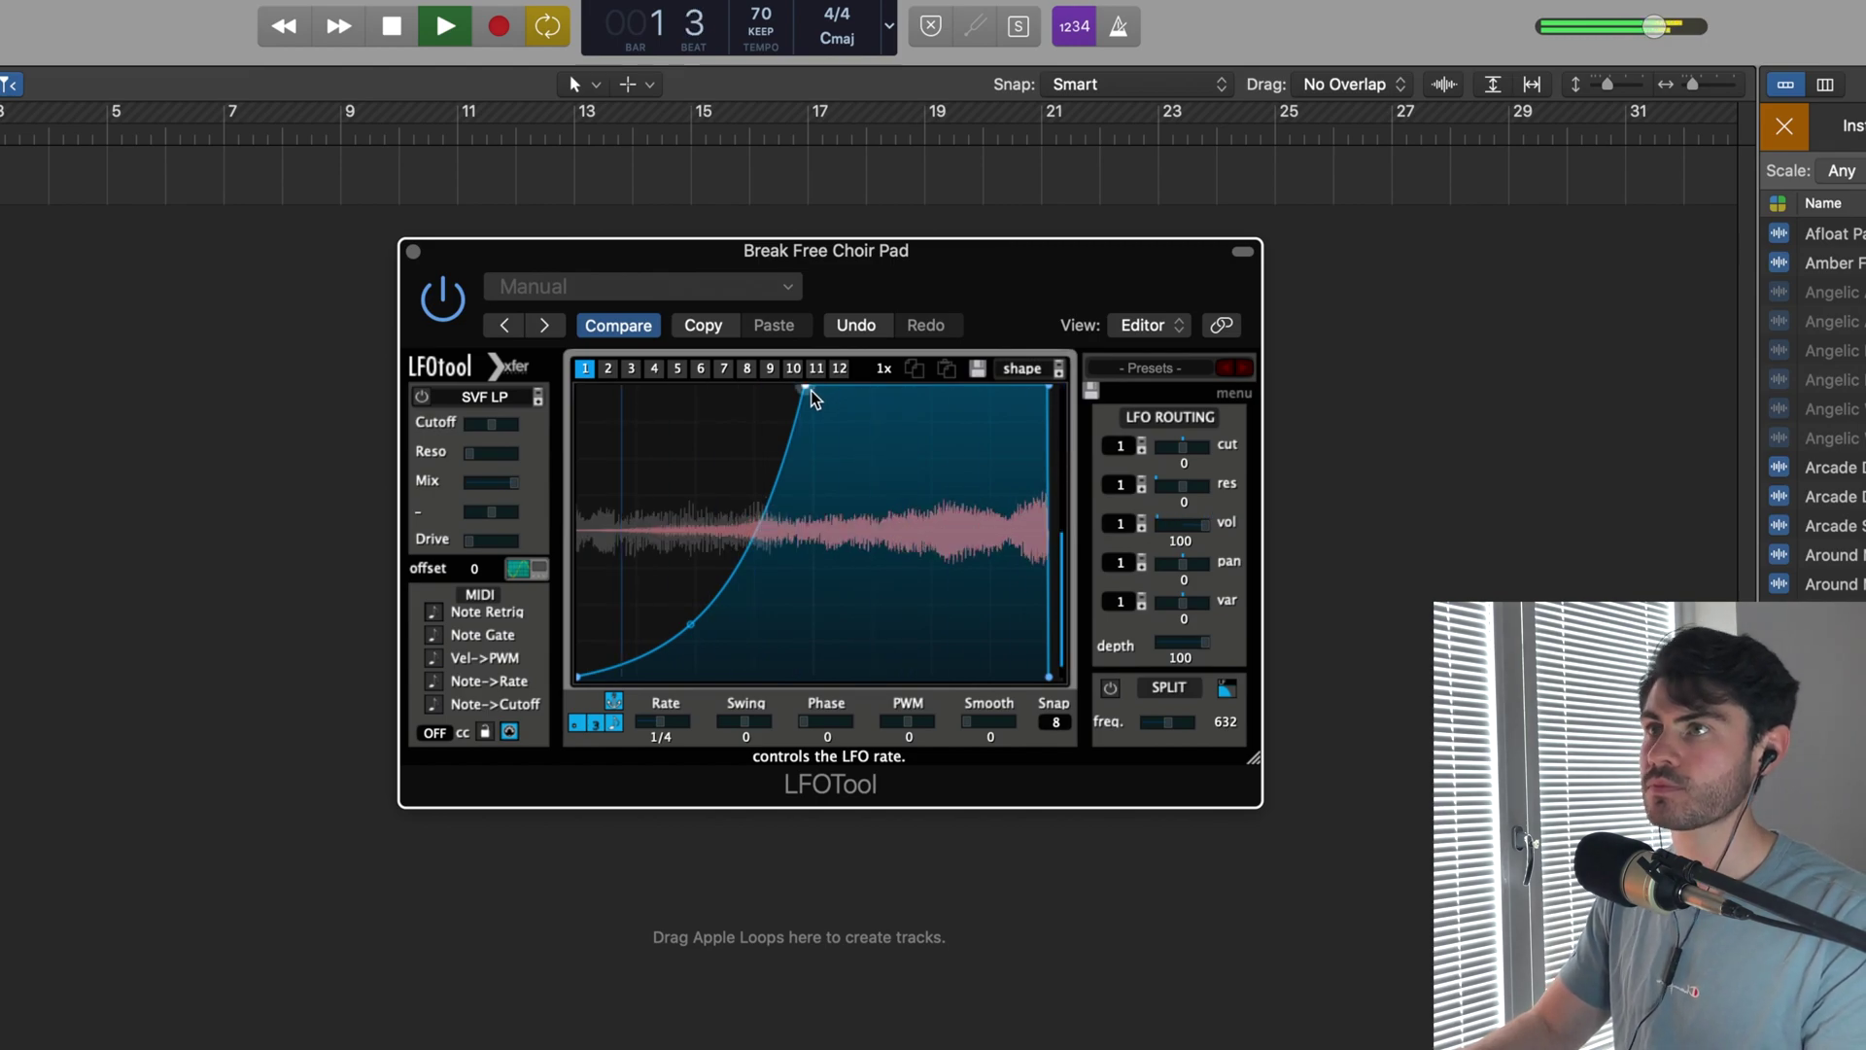
pyautogui.press('space')
# Try the curve's peak later in the cycle, then shift it far left for a steep rise.
pyautogui.moveTo(810, 390); pyautogui.dragTo(949, 388)
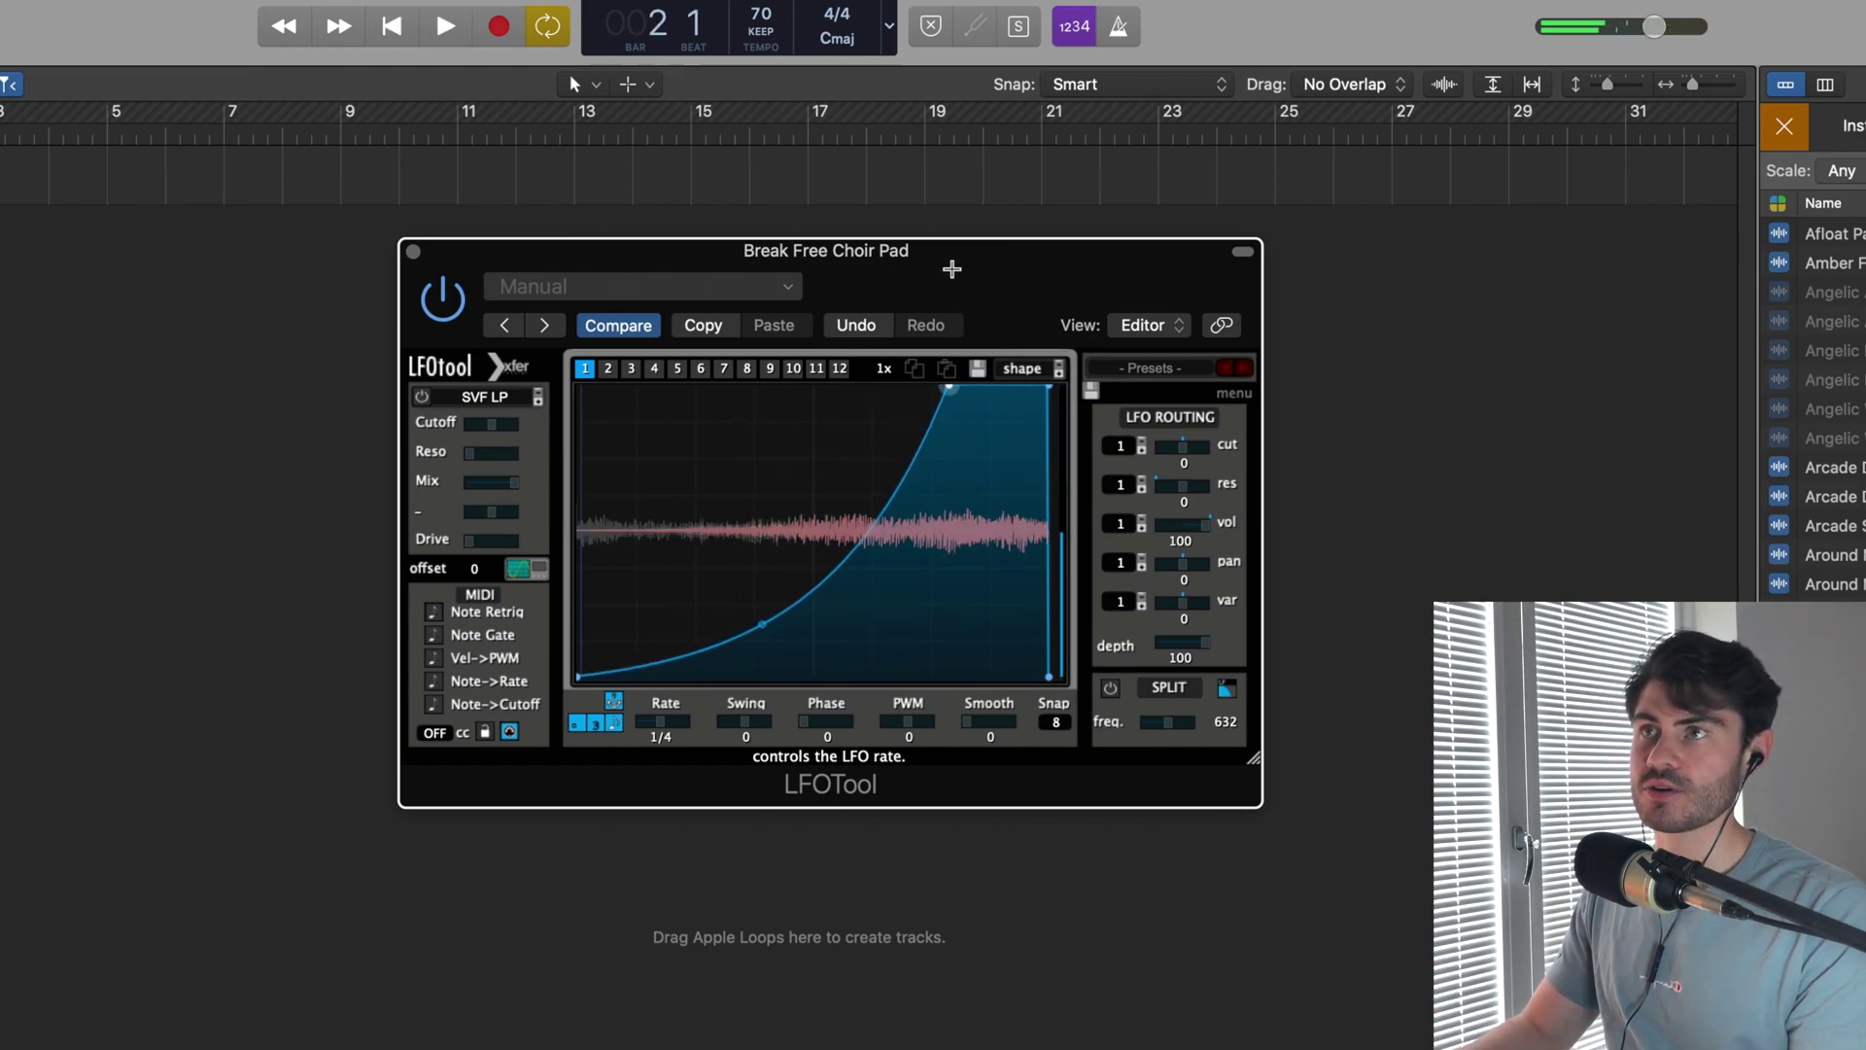
pyautogui.moveTo(951, 269); pyautogui.dragTo(1035, 249)
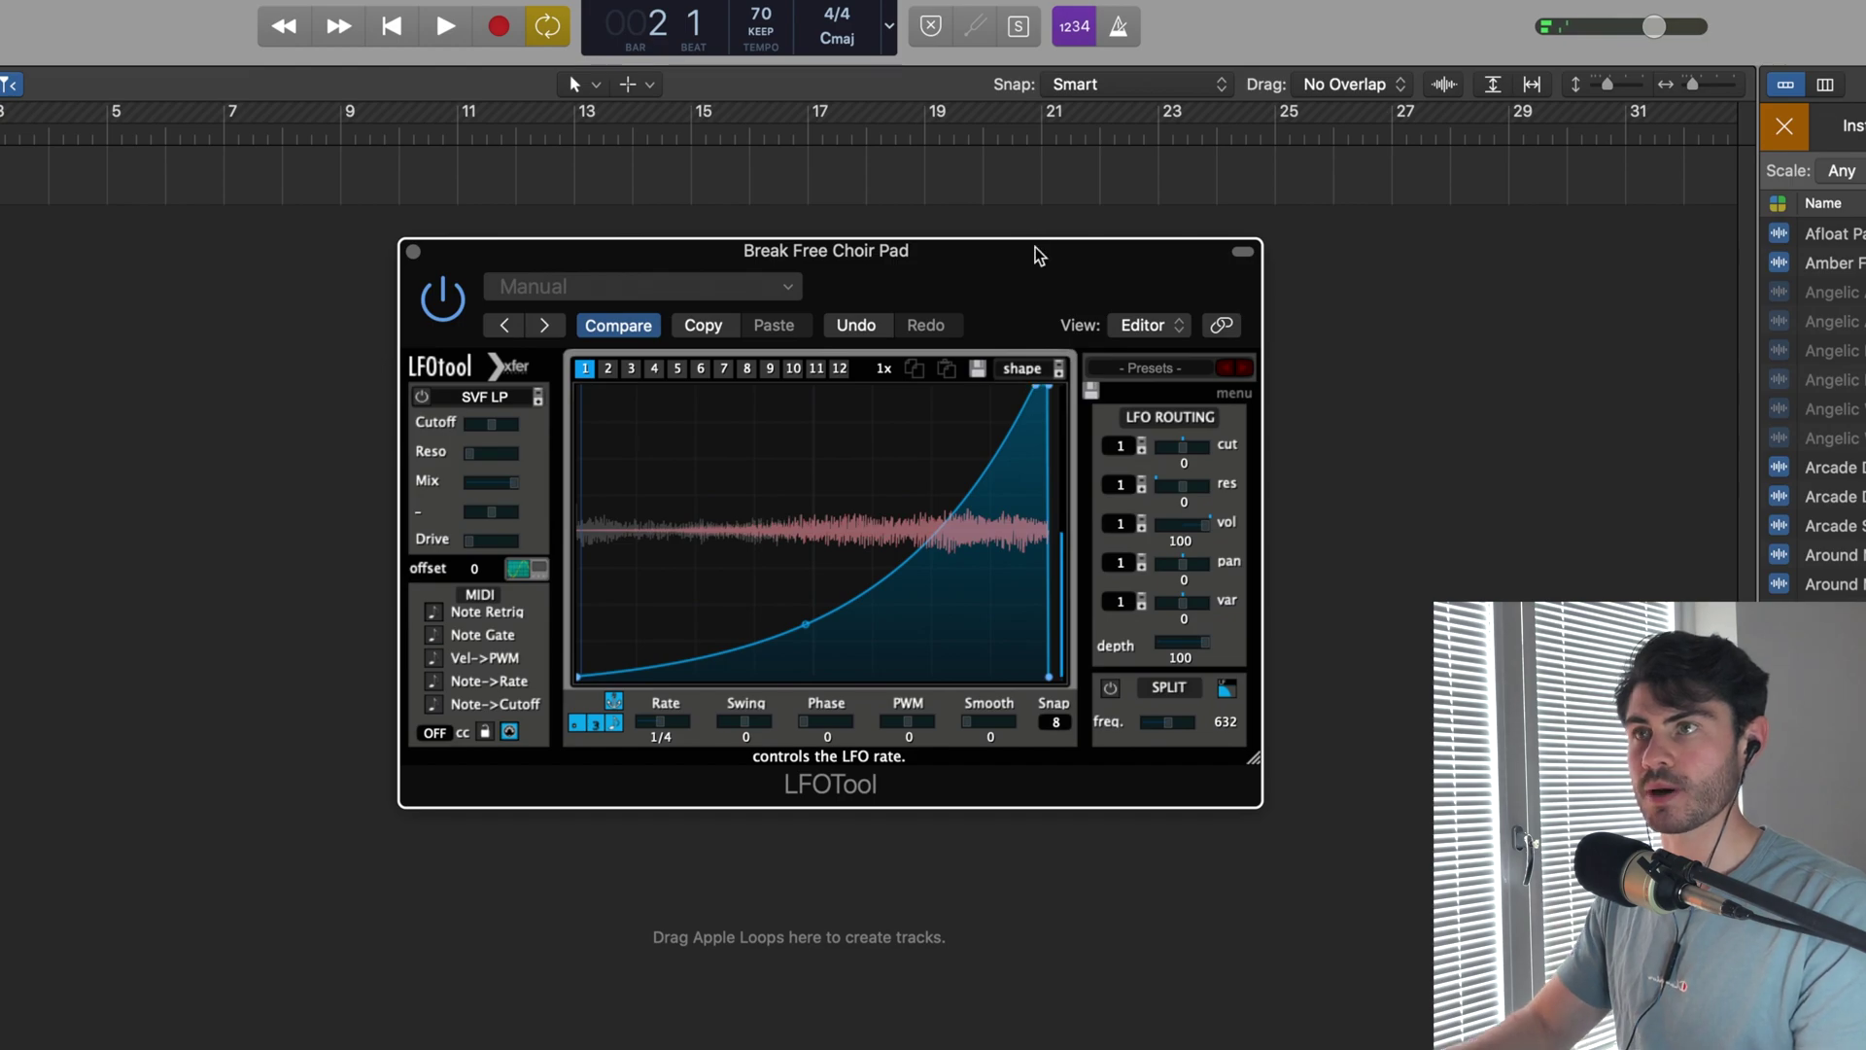
pyautogui.press('space')
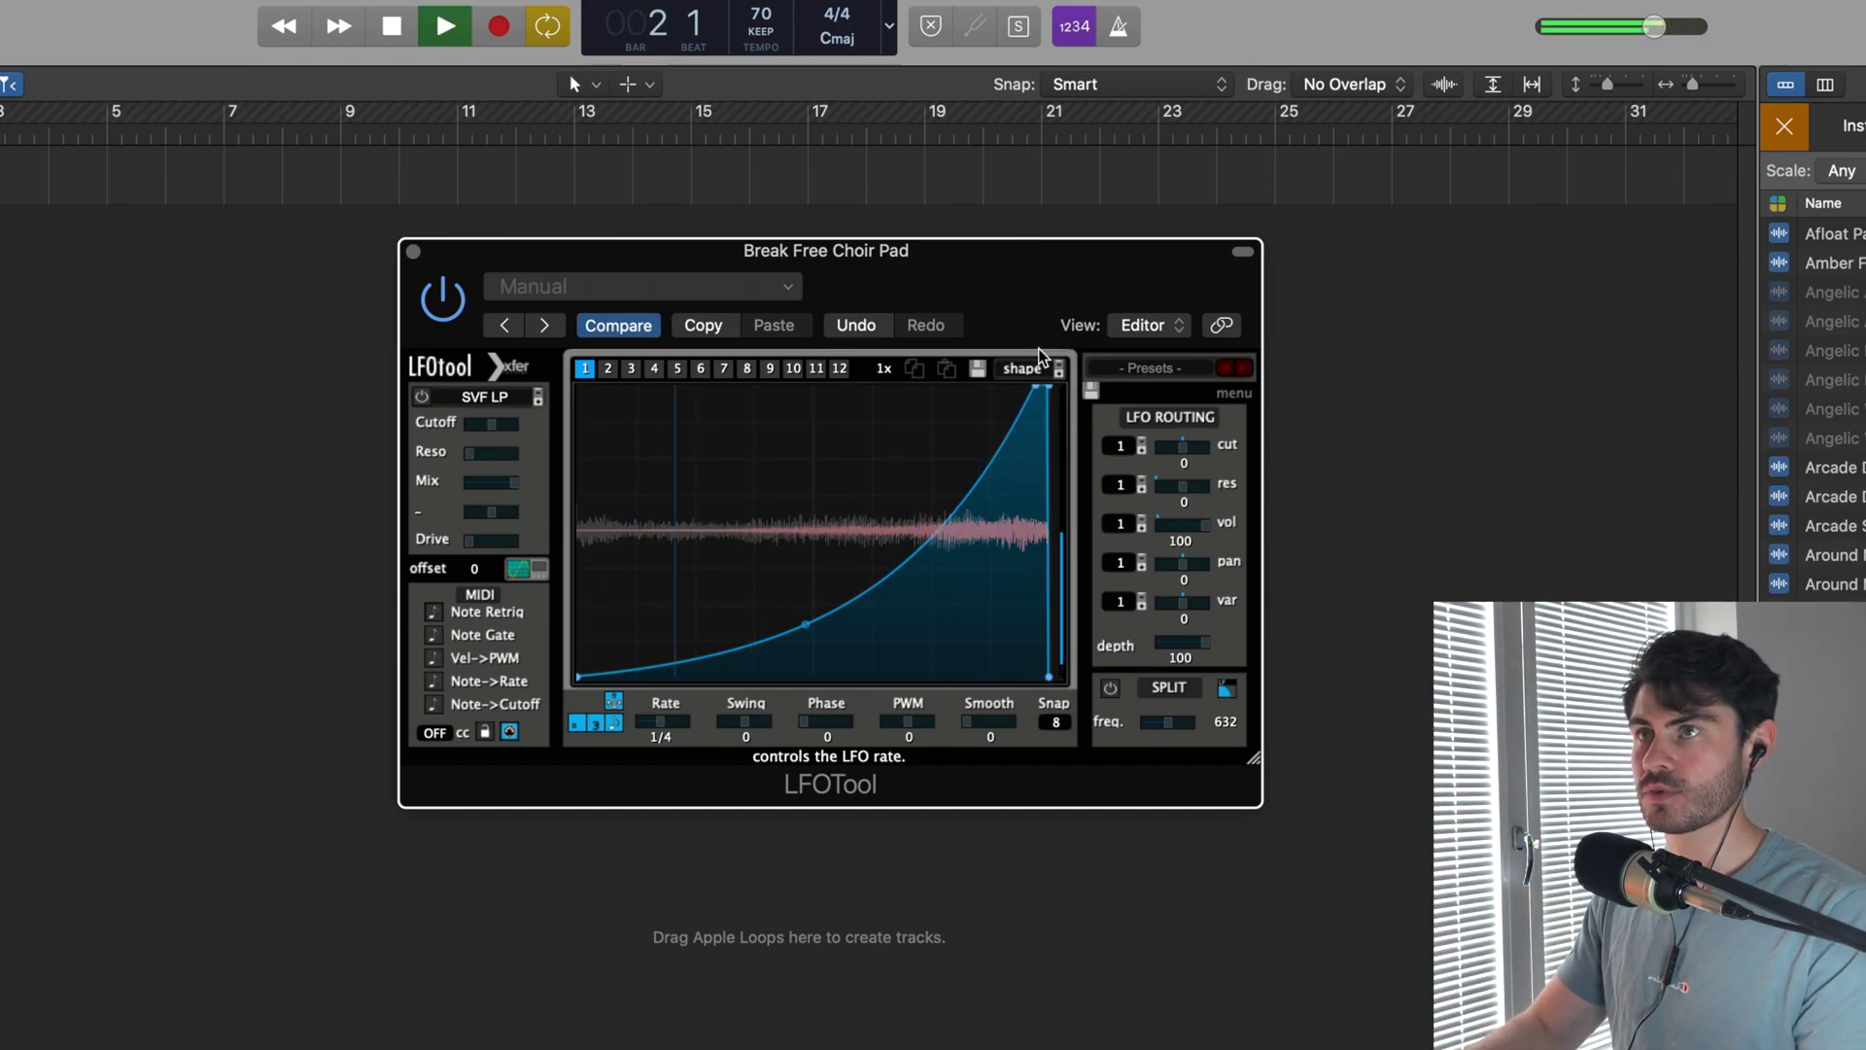
pyautogui.press('space')
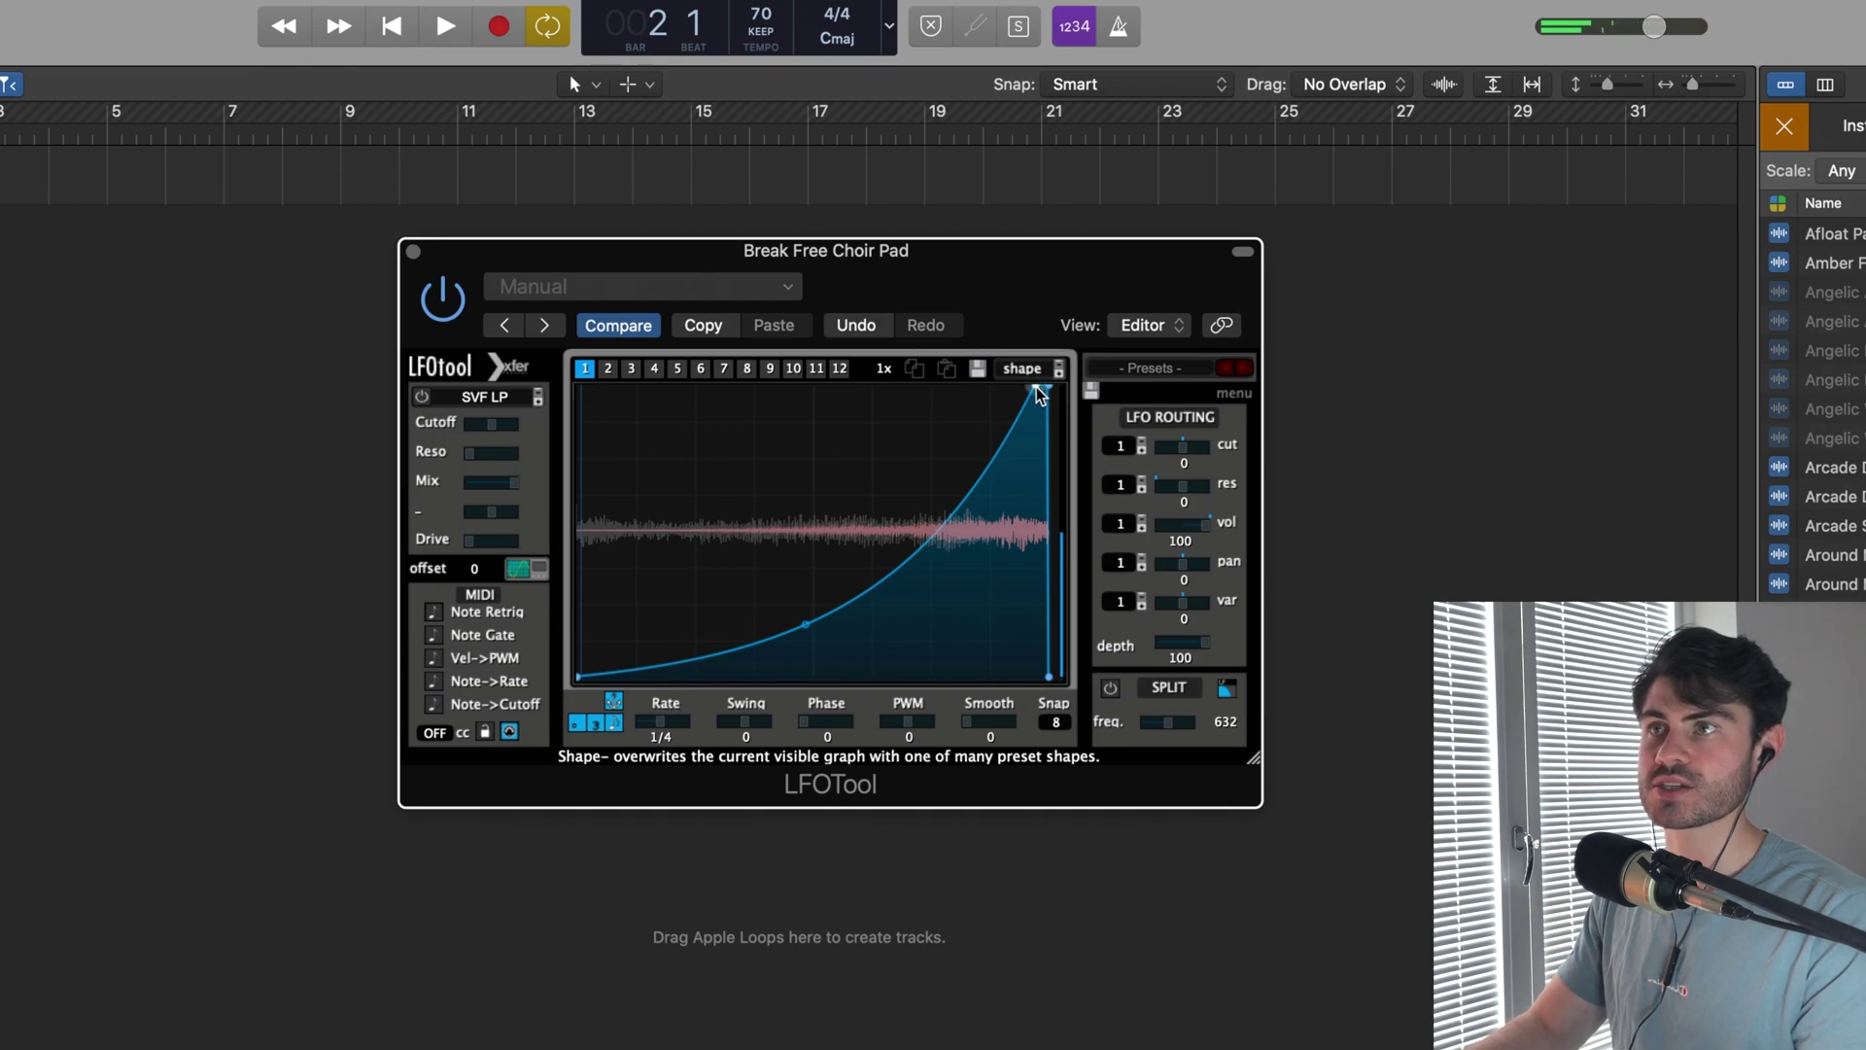
pyautogui.moveTo(1011, 389); pyautogui.dragTo(684, 356)
pyautogui.press('space')
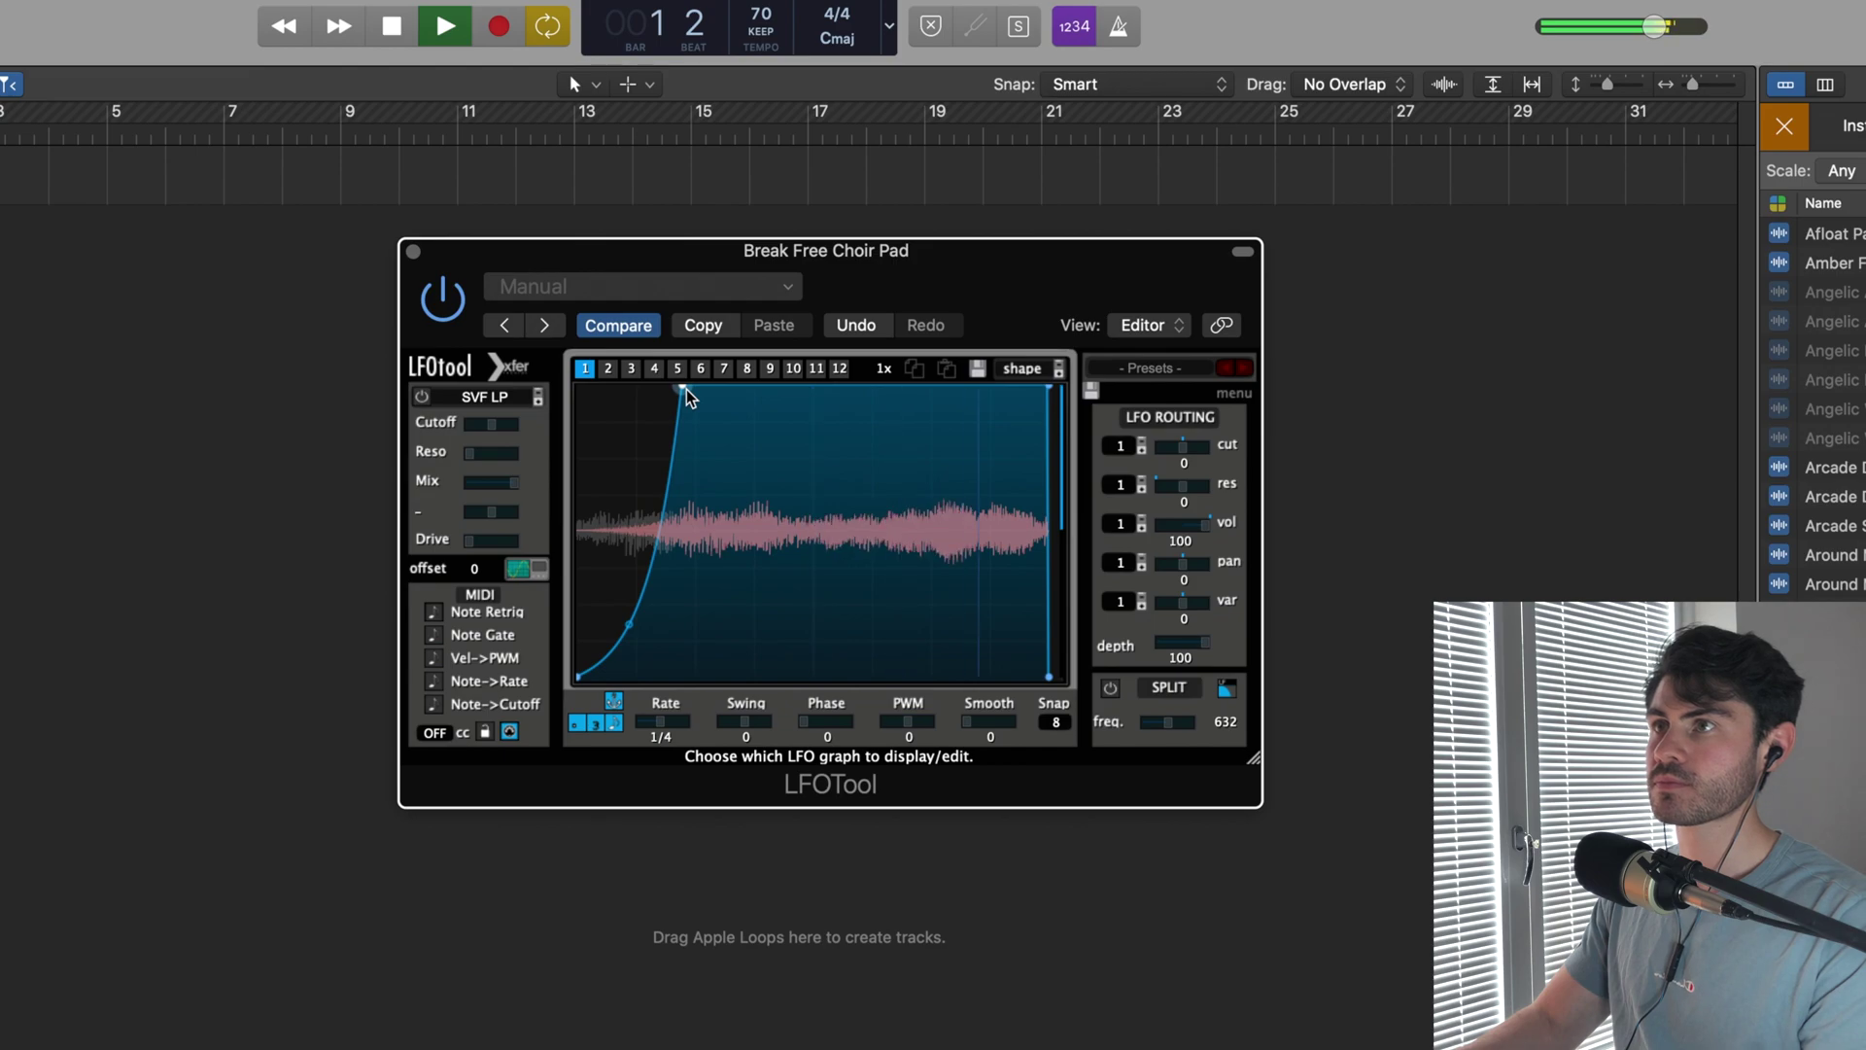
# Close LFOTool, search loops for 'kick', and add Kicking Kick Beat as track 2.
pyautogui.press('super+w')
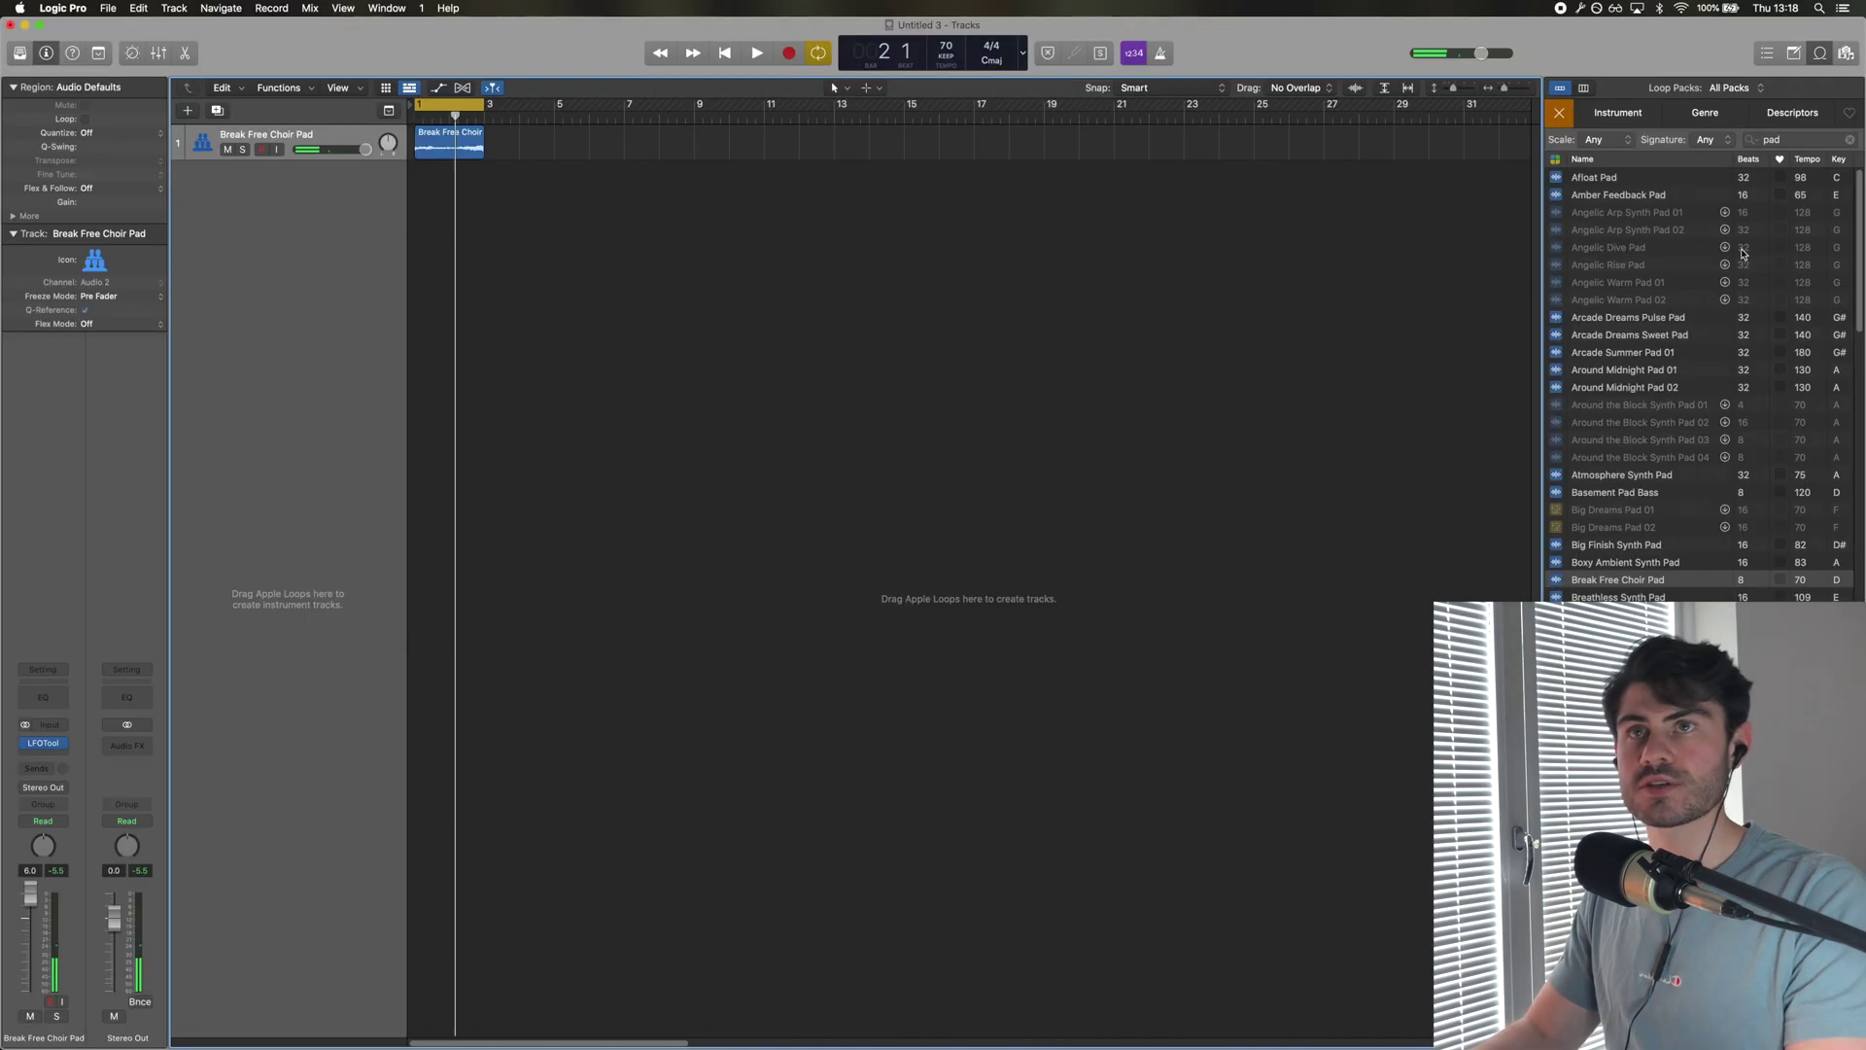
pyautogui.doubleClick(1774, 139)
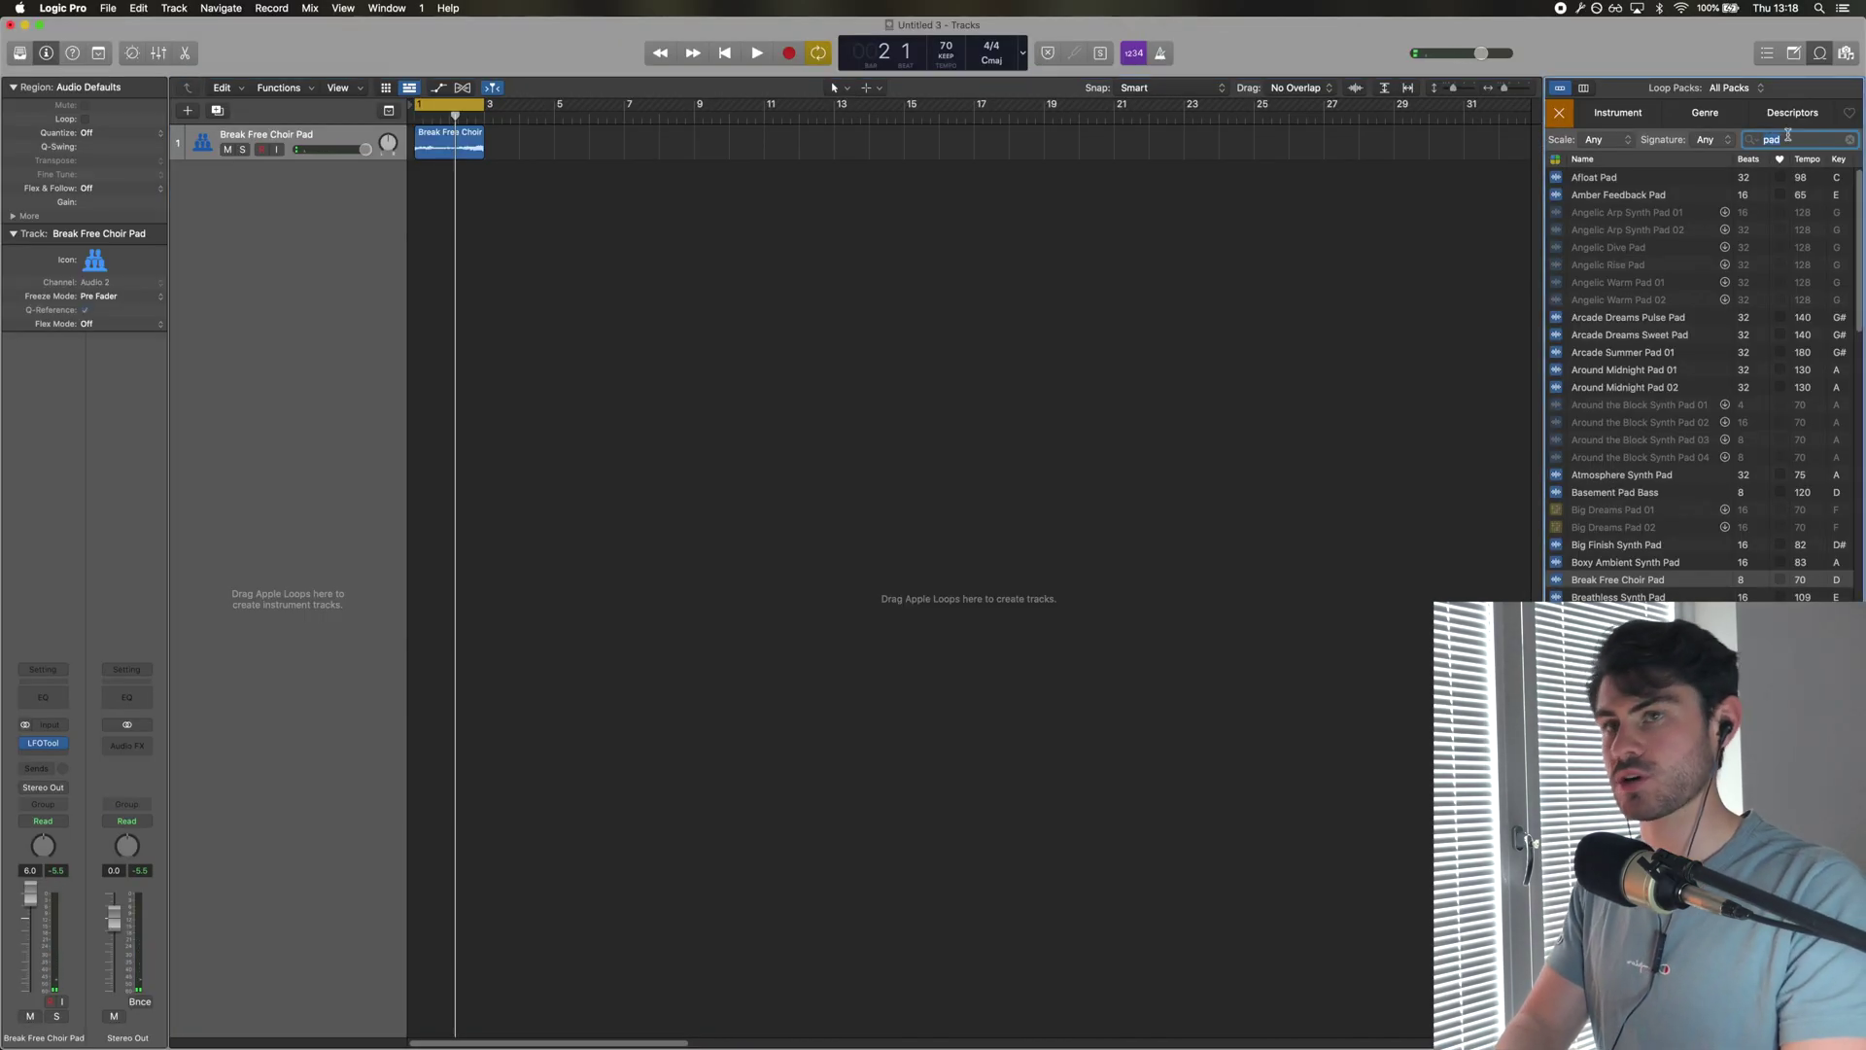
pyautogui.press('BackSpace')
pyautogui.press('BackSpace')
pyautogui.write('kick')
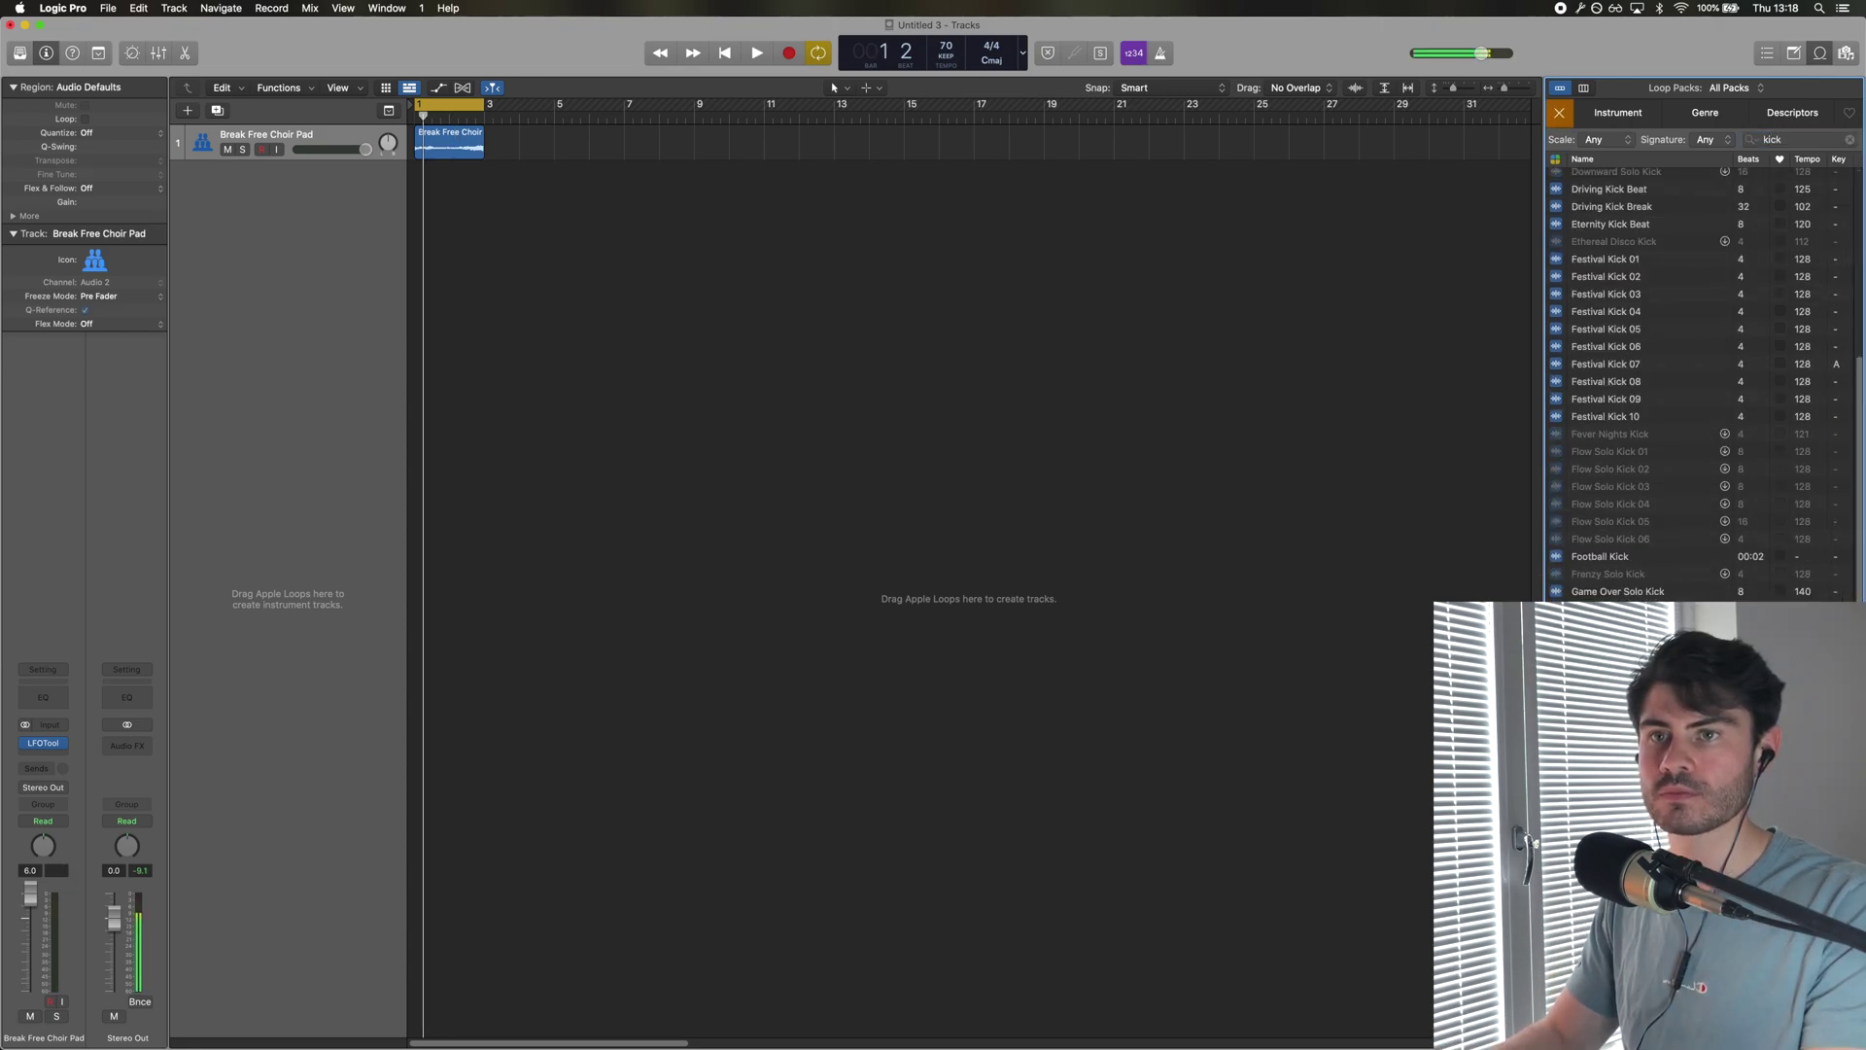
pyautogui.moveTo(1613, 408); pyautogui.dragTo(417, 275)
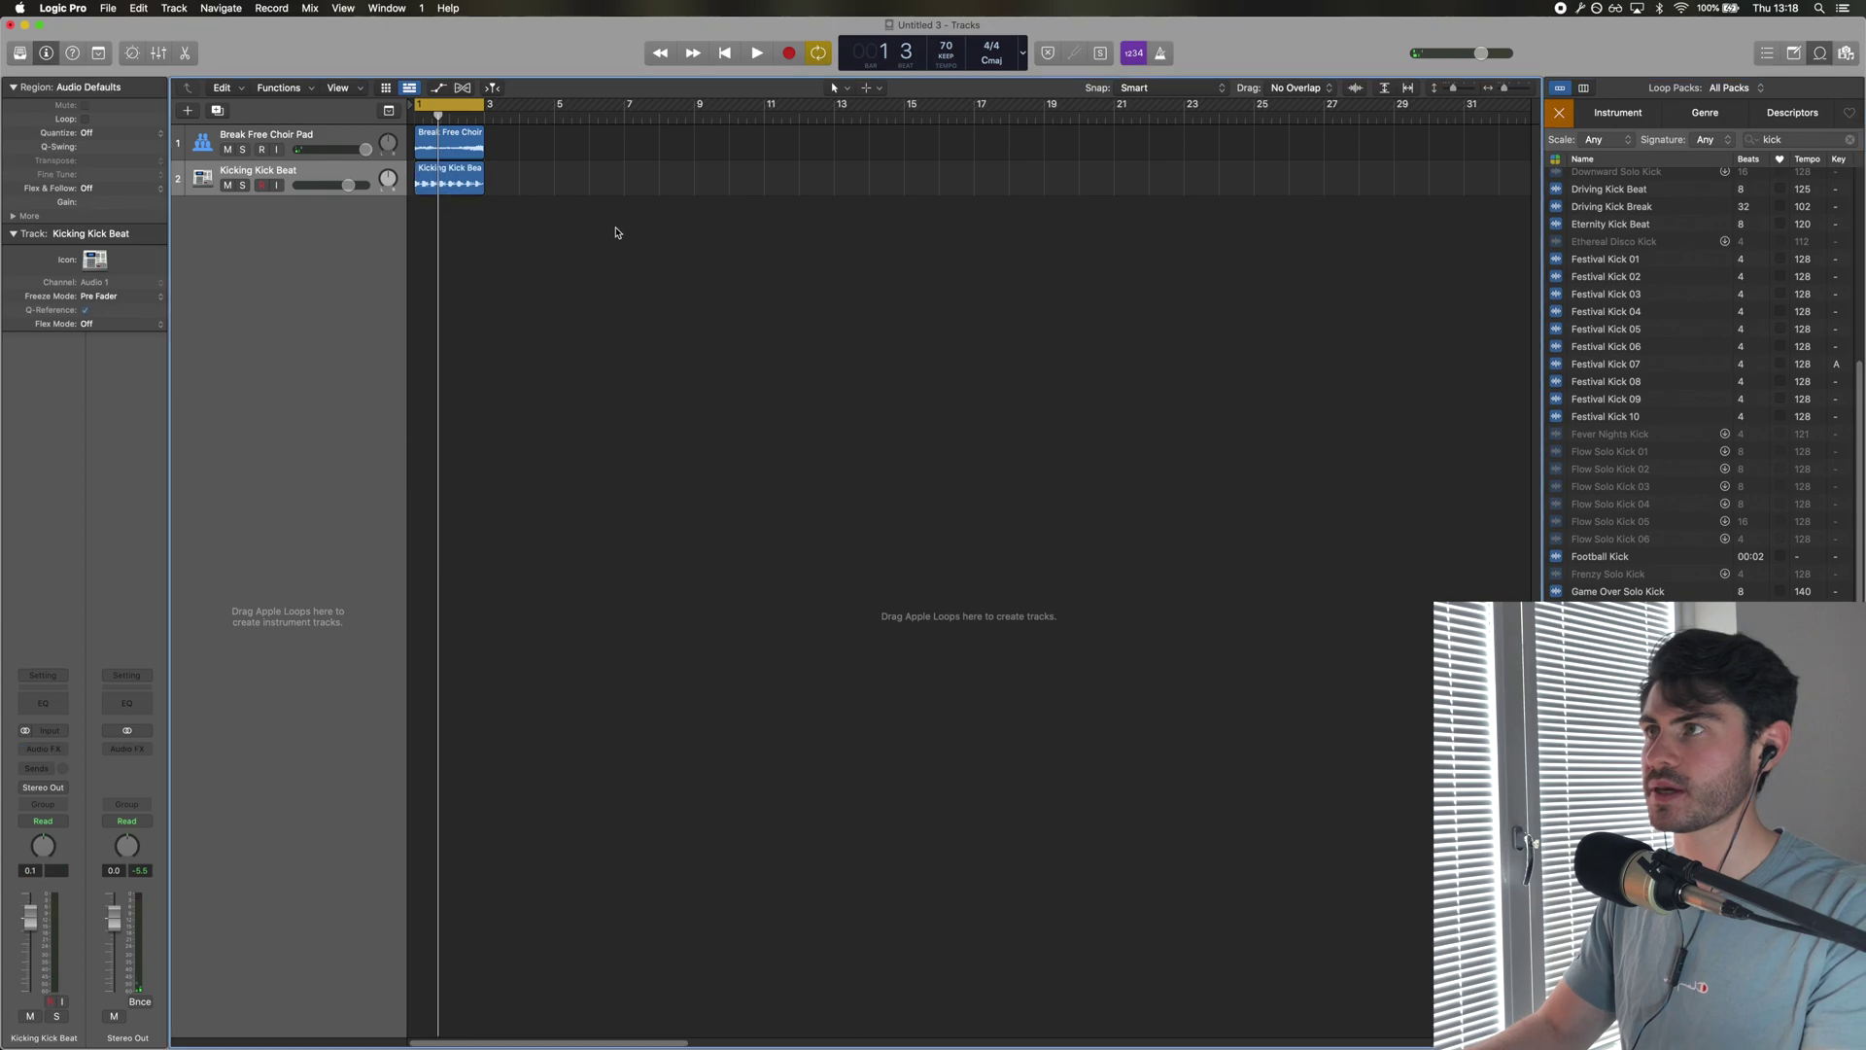
# Play pad and kick together, comparing the pad with LFOTool bypassed and re-enabled.
pyautogui.press('space')
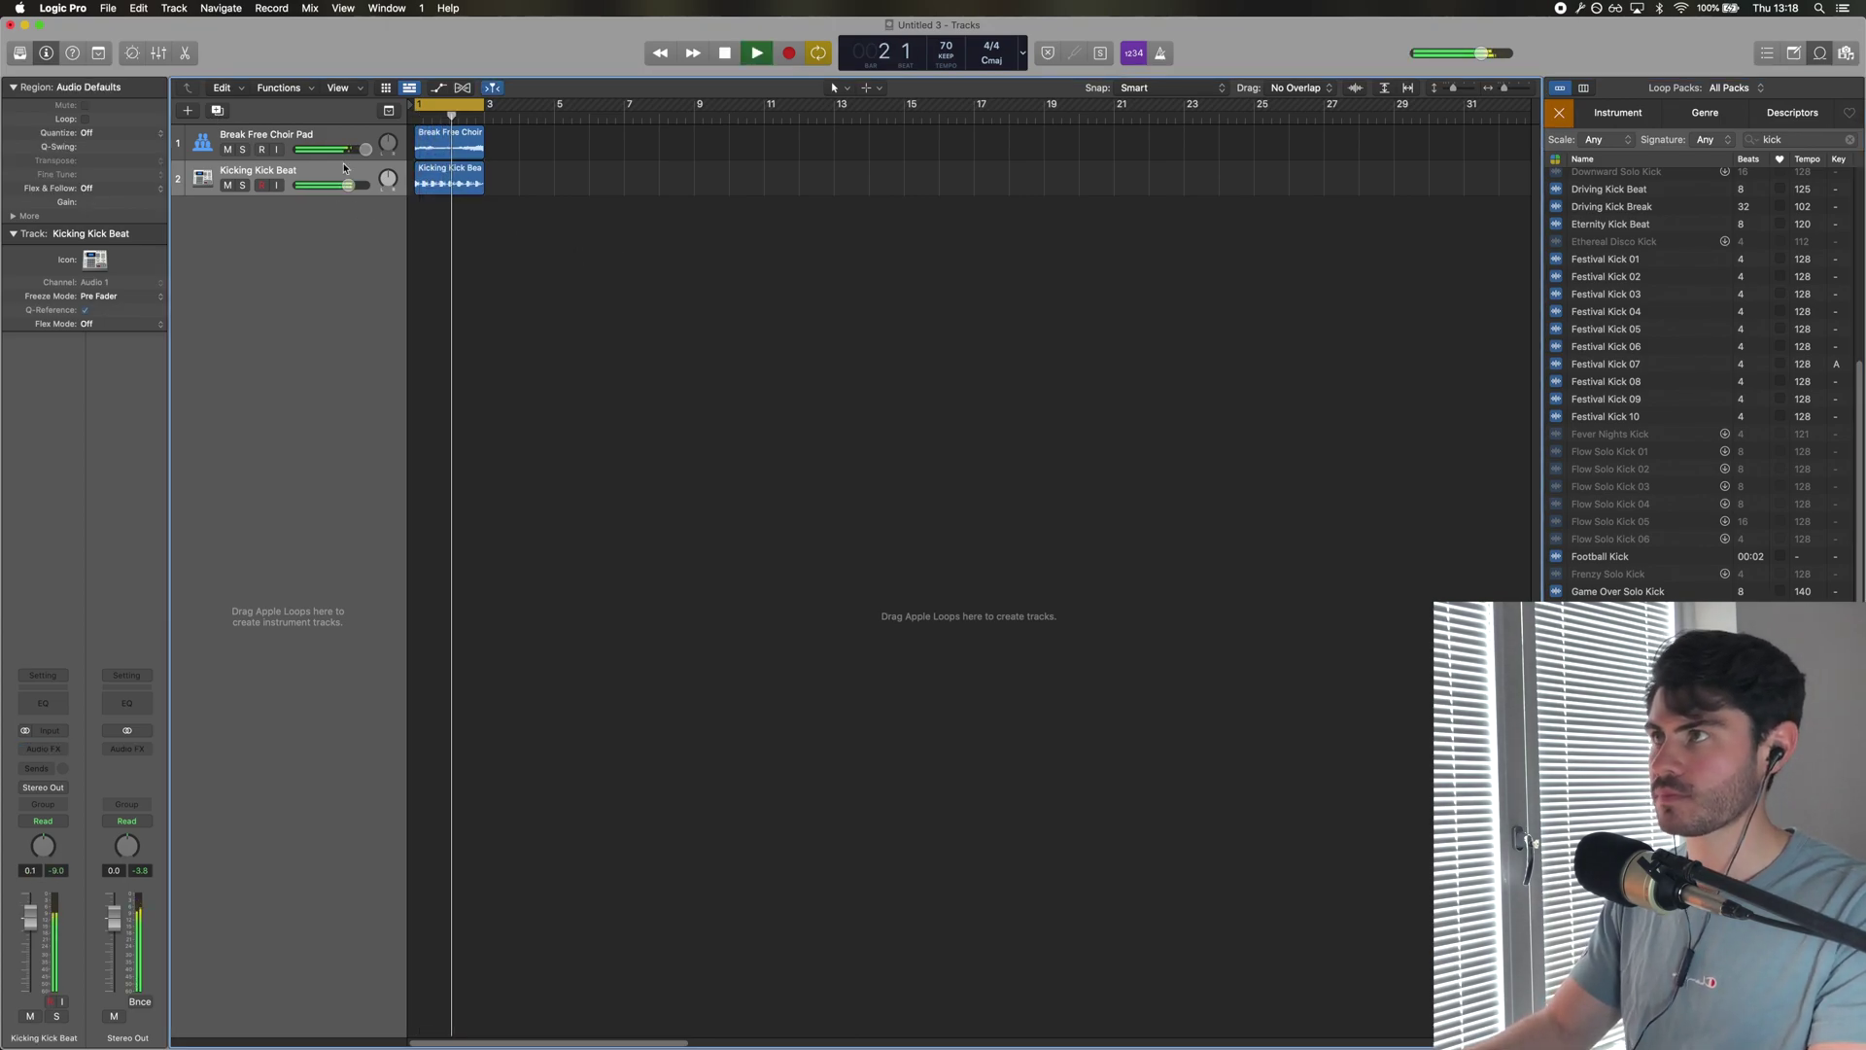
pyautogui.click(320, 142)
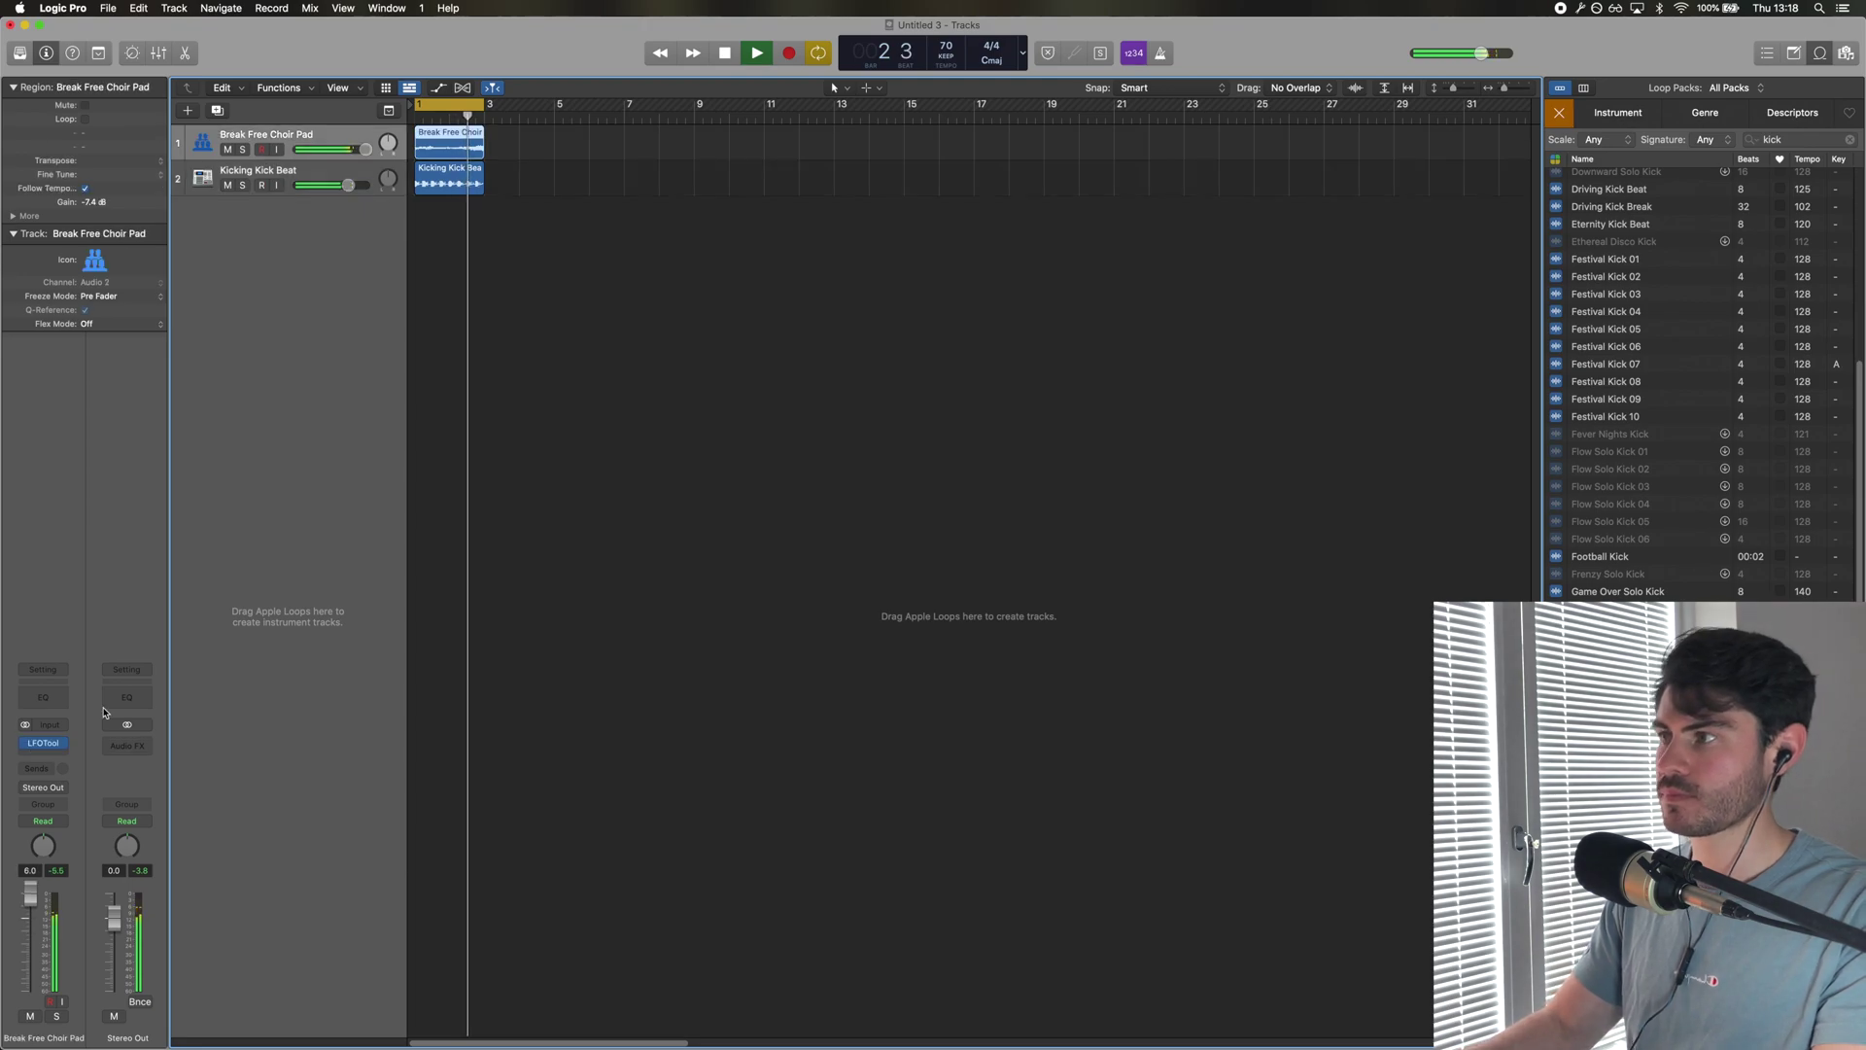
pyautogui.click(25, 744)
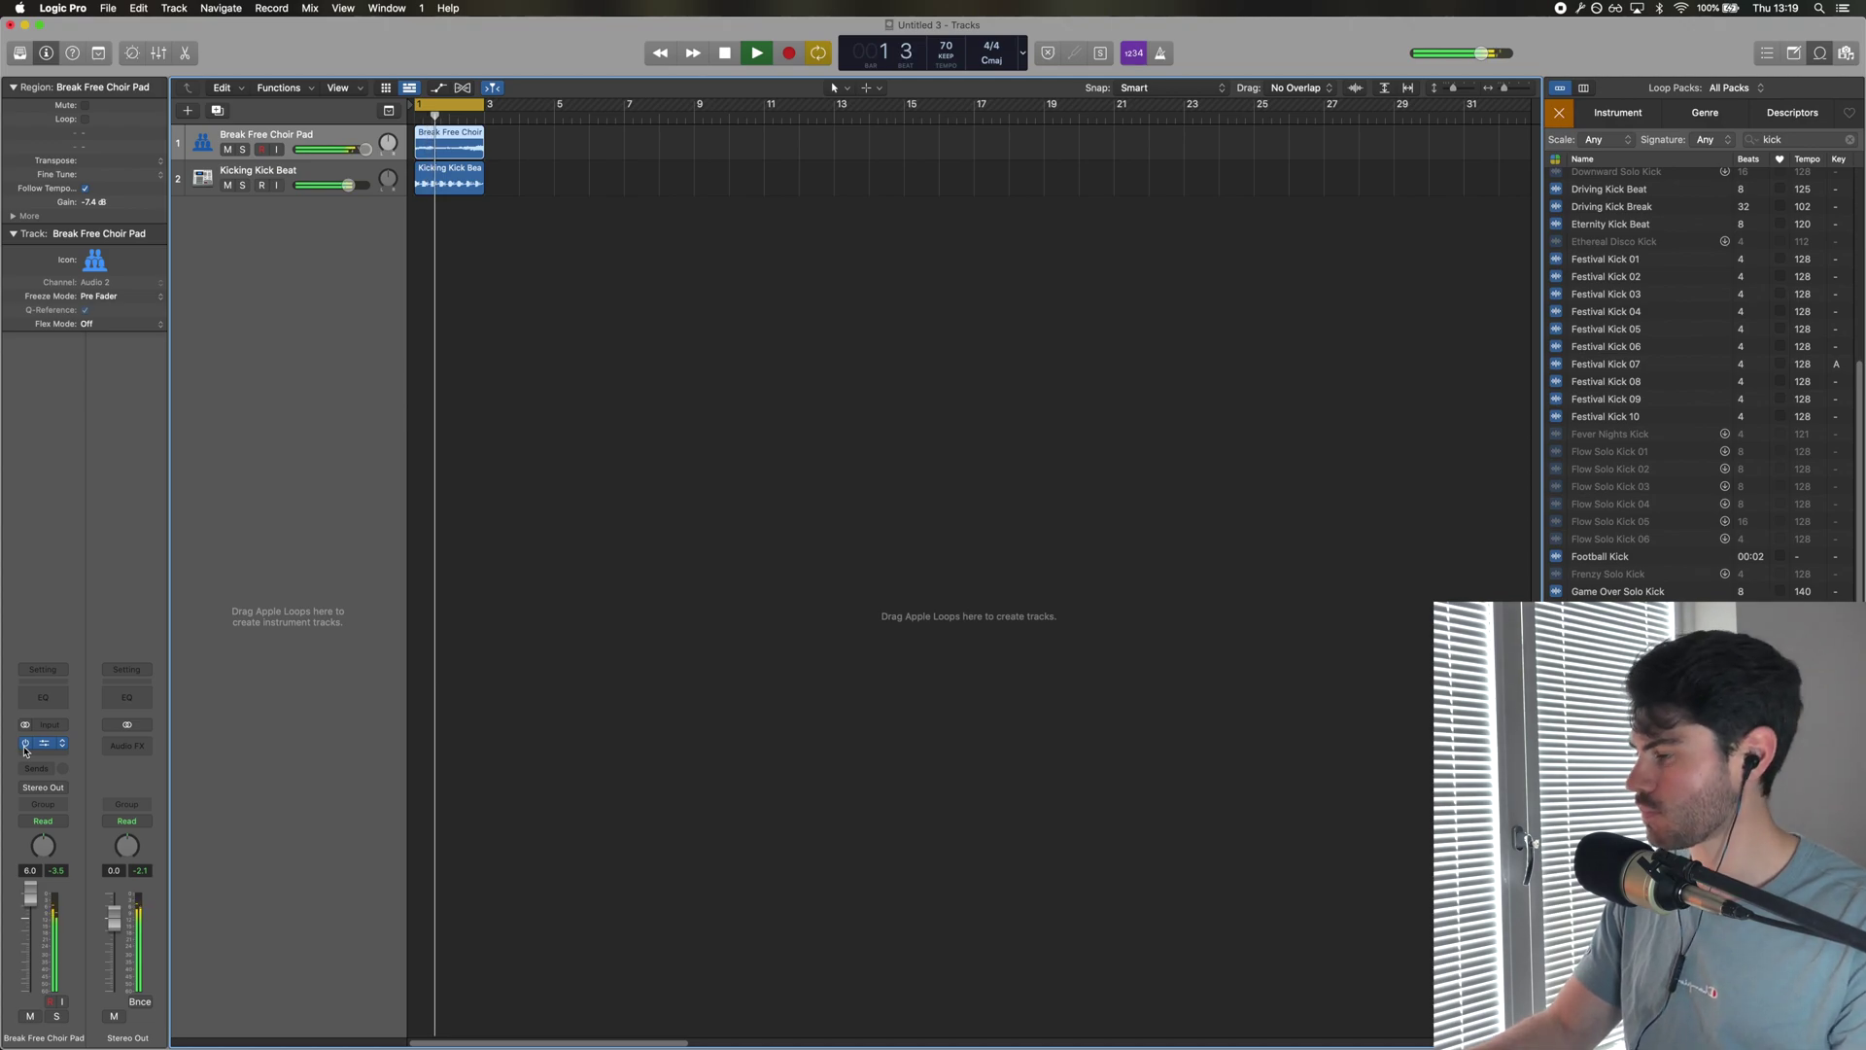
pyautogui.click(615, 574)
pyautogui.press('space')
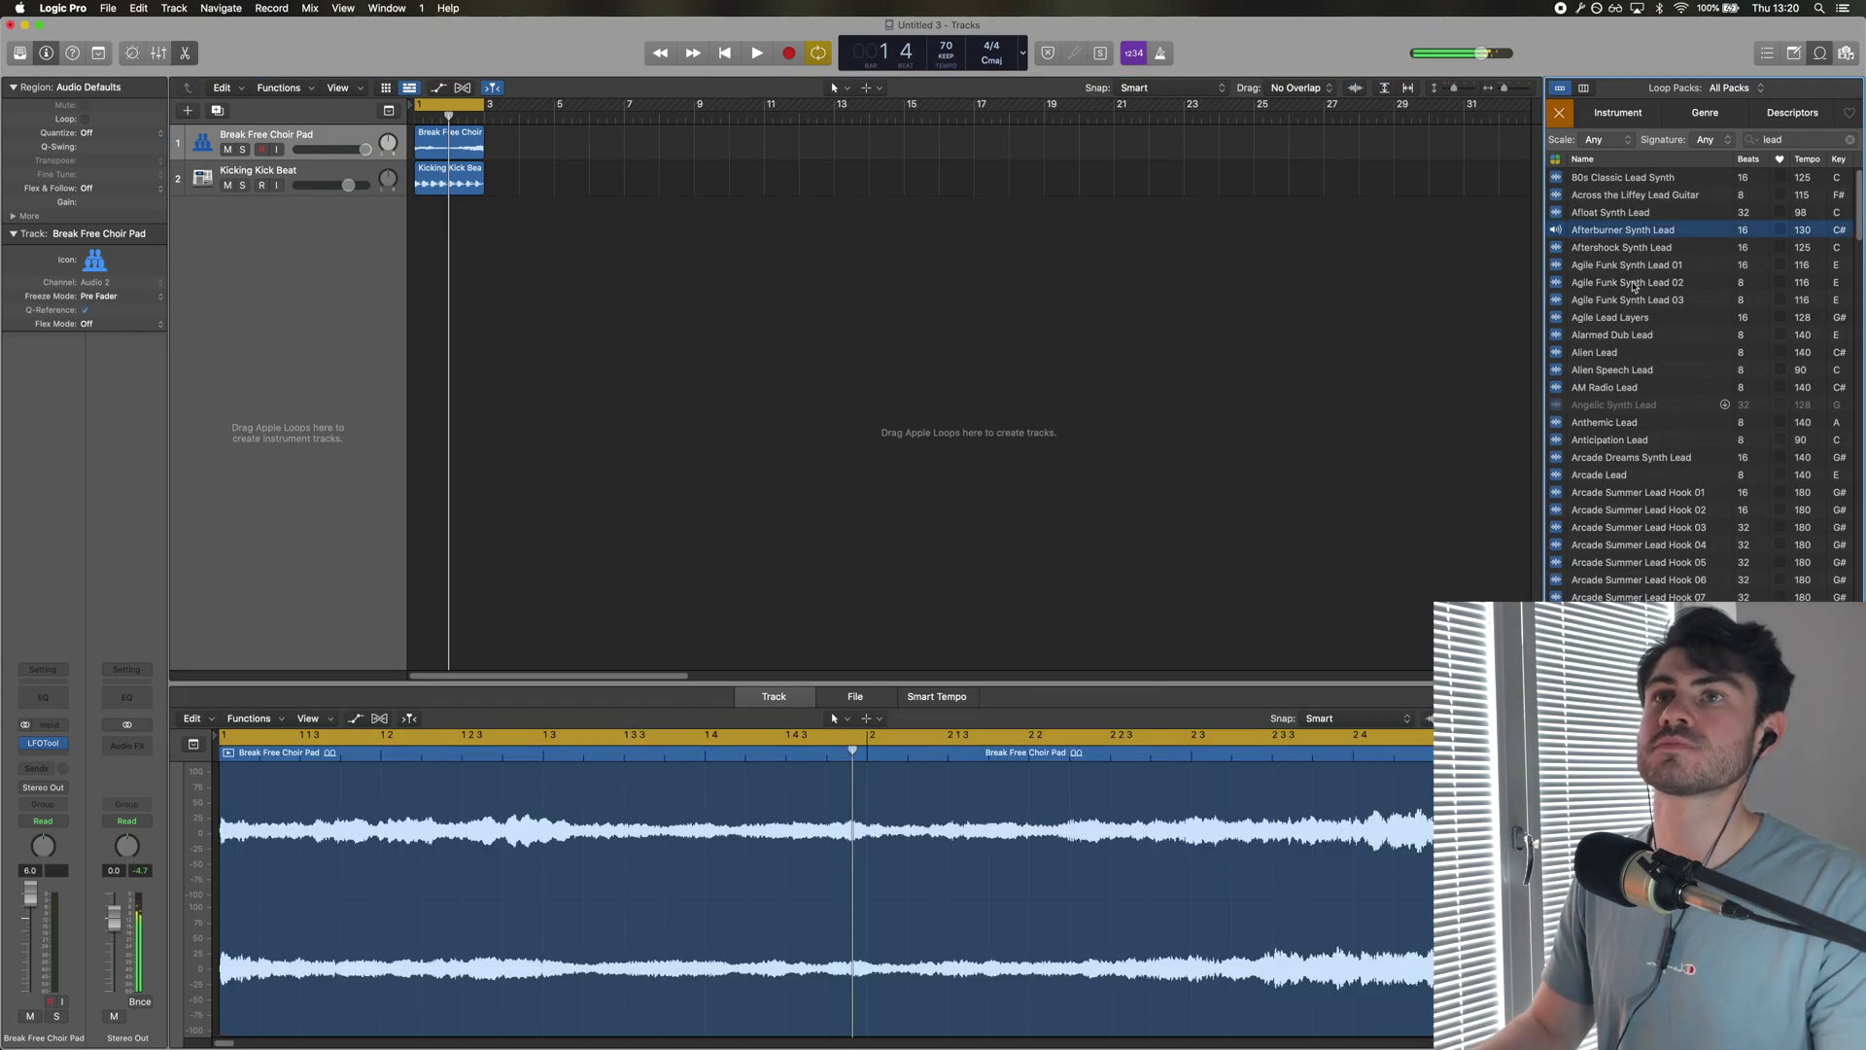
# Preview Aftershock Synth Lead, add it as track 3, and play all three tracks together.
pyautogui.press('Down')
pyautogui.moveTo(1610, 251); pyautogui.dragTo(447, 209)
pyautogui.press('space')
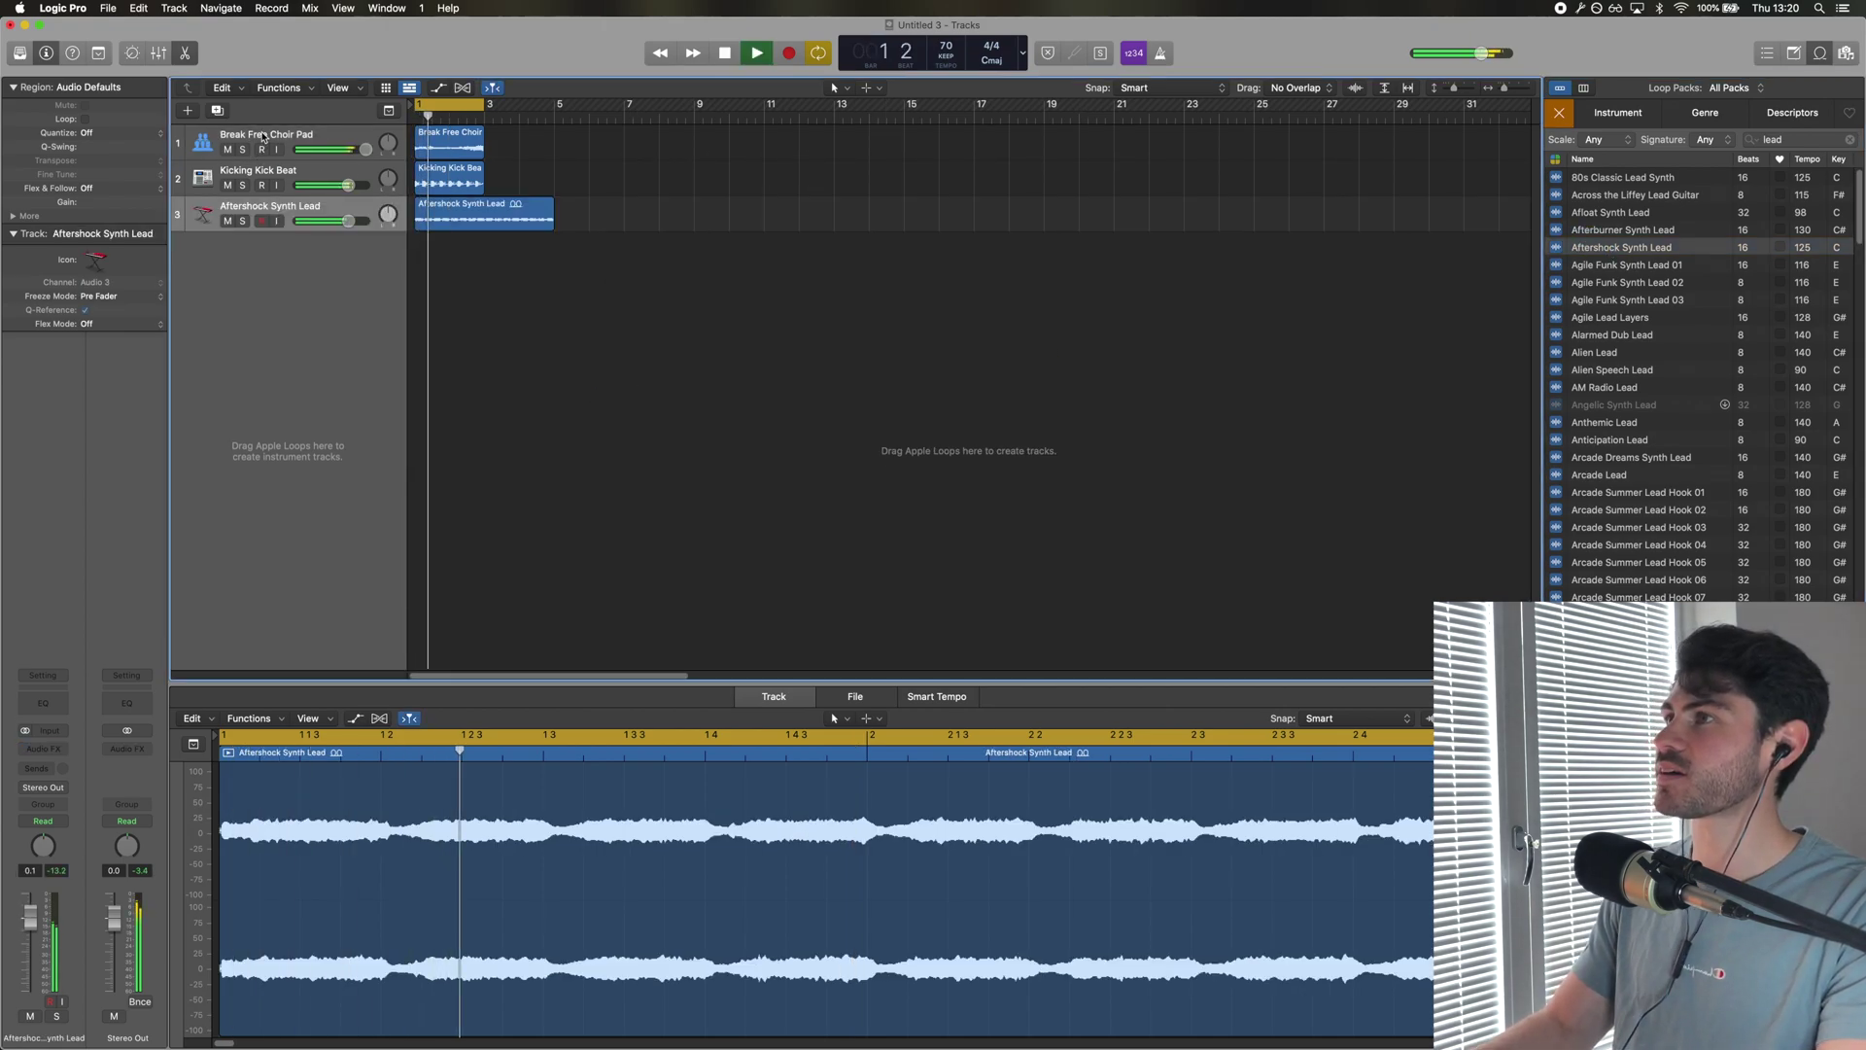
pyautogui.click(263, 137)
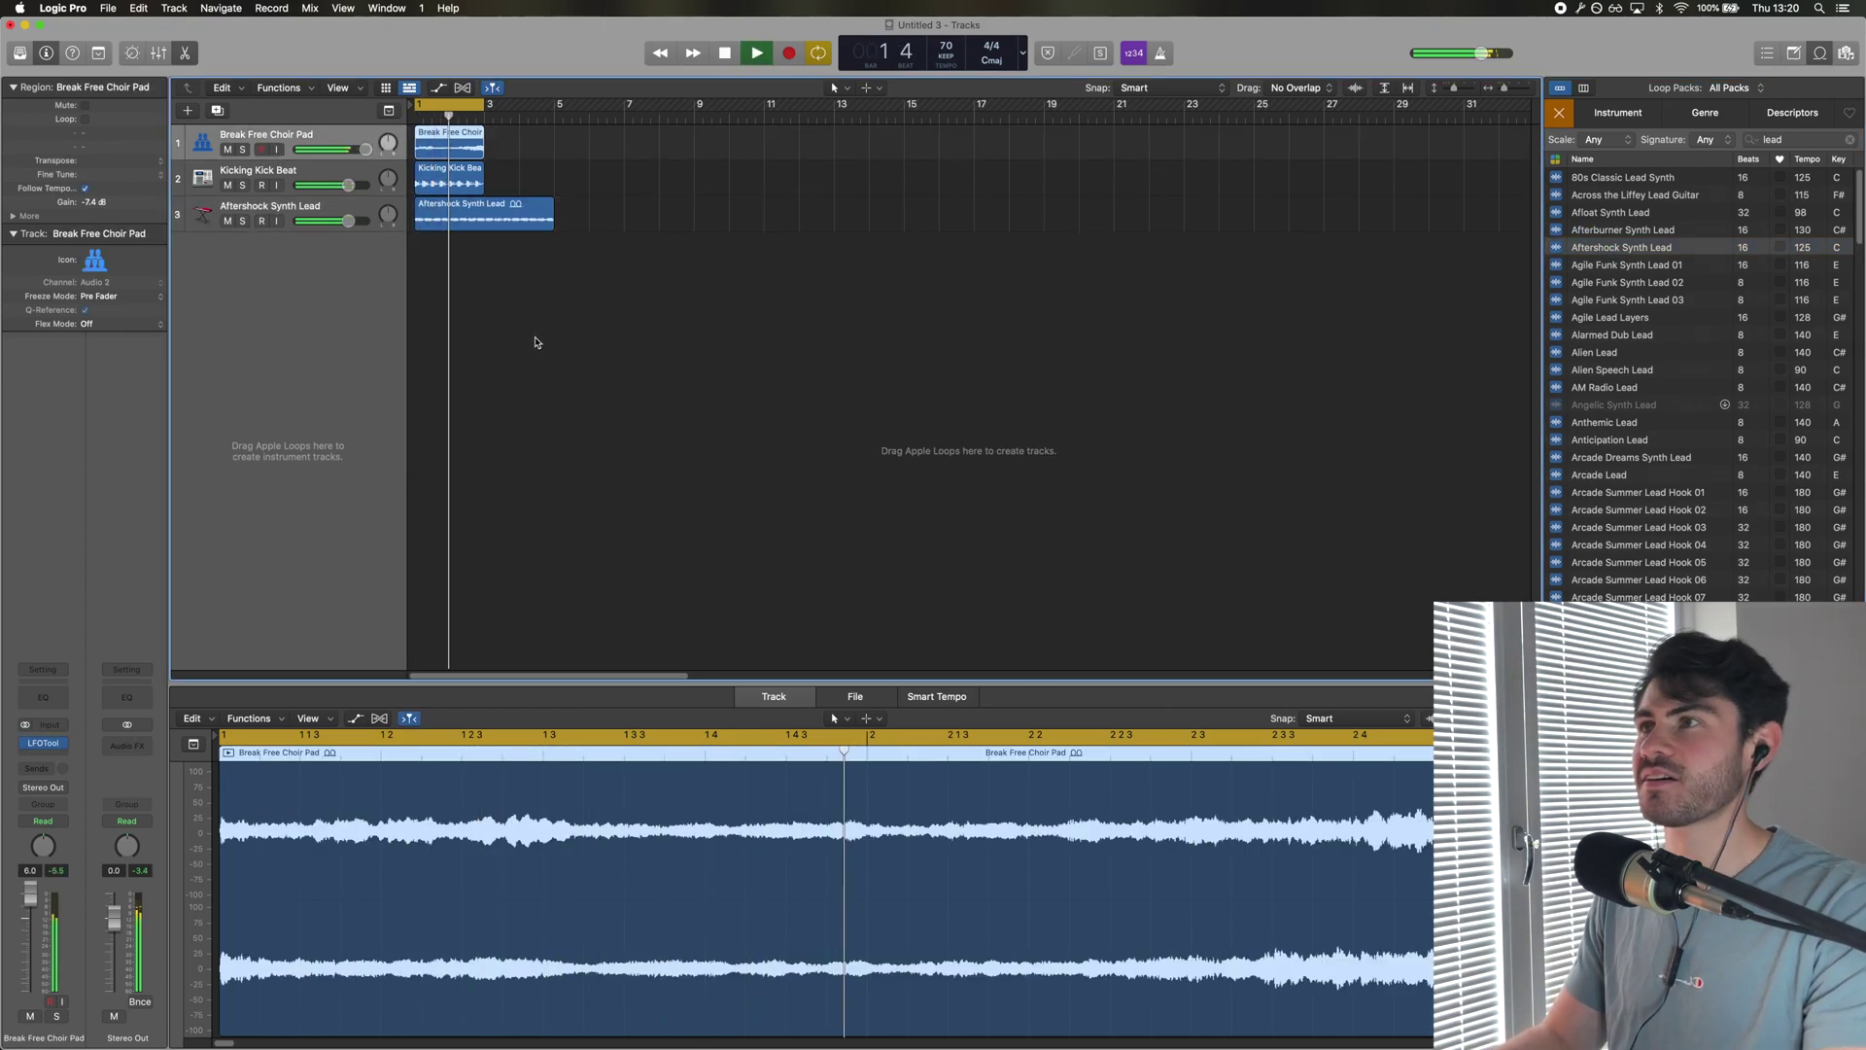
pyautogui.press('space')
pyautogui.click(616, 324)
# Route the choir pad and synth lead outputs to Bus 10, moving the lead to row two.
pyautogui.press('z')
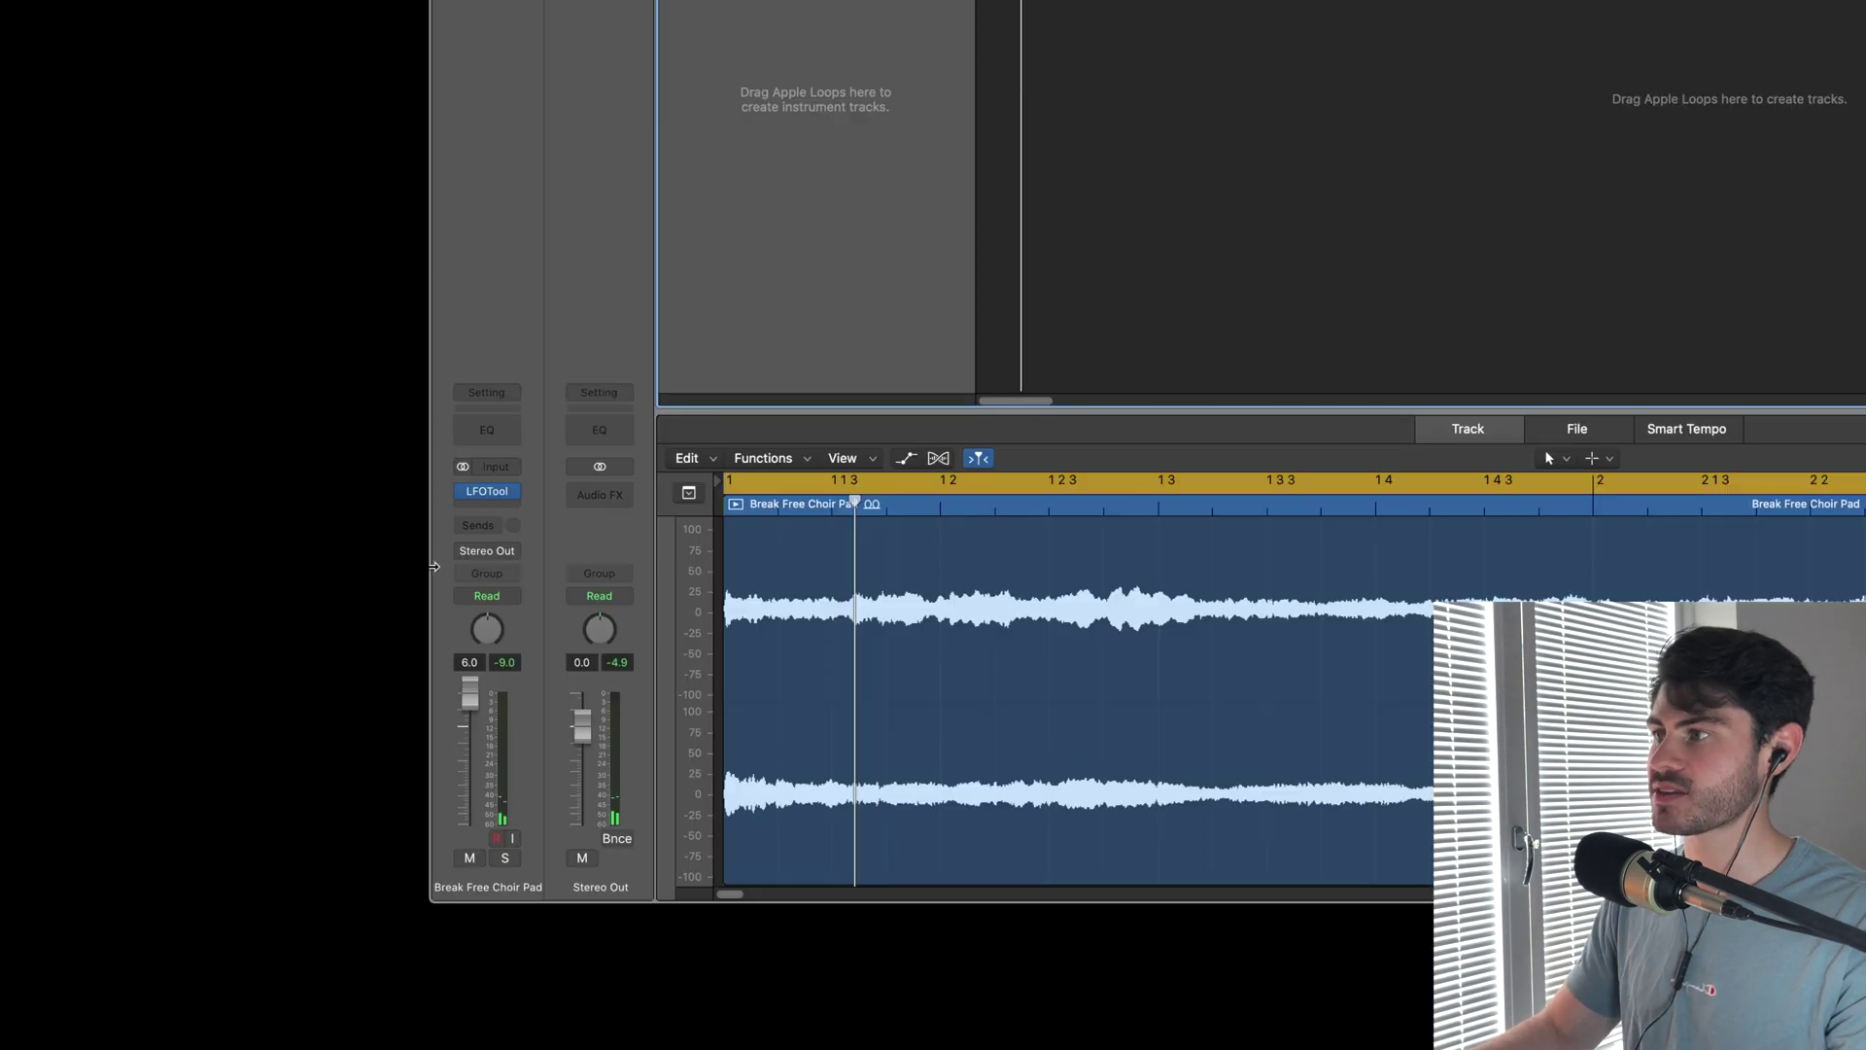
pyautogui.click(486, 554)
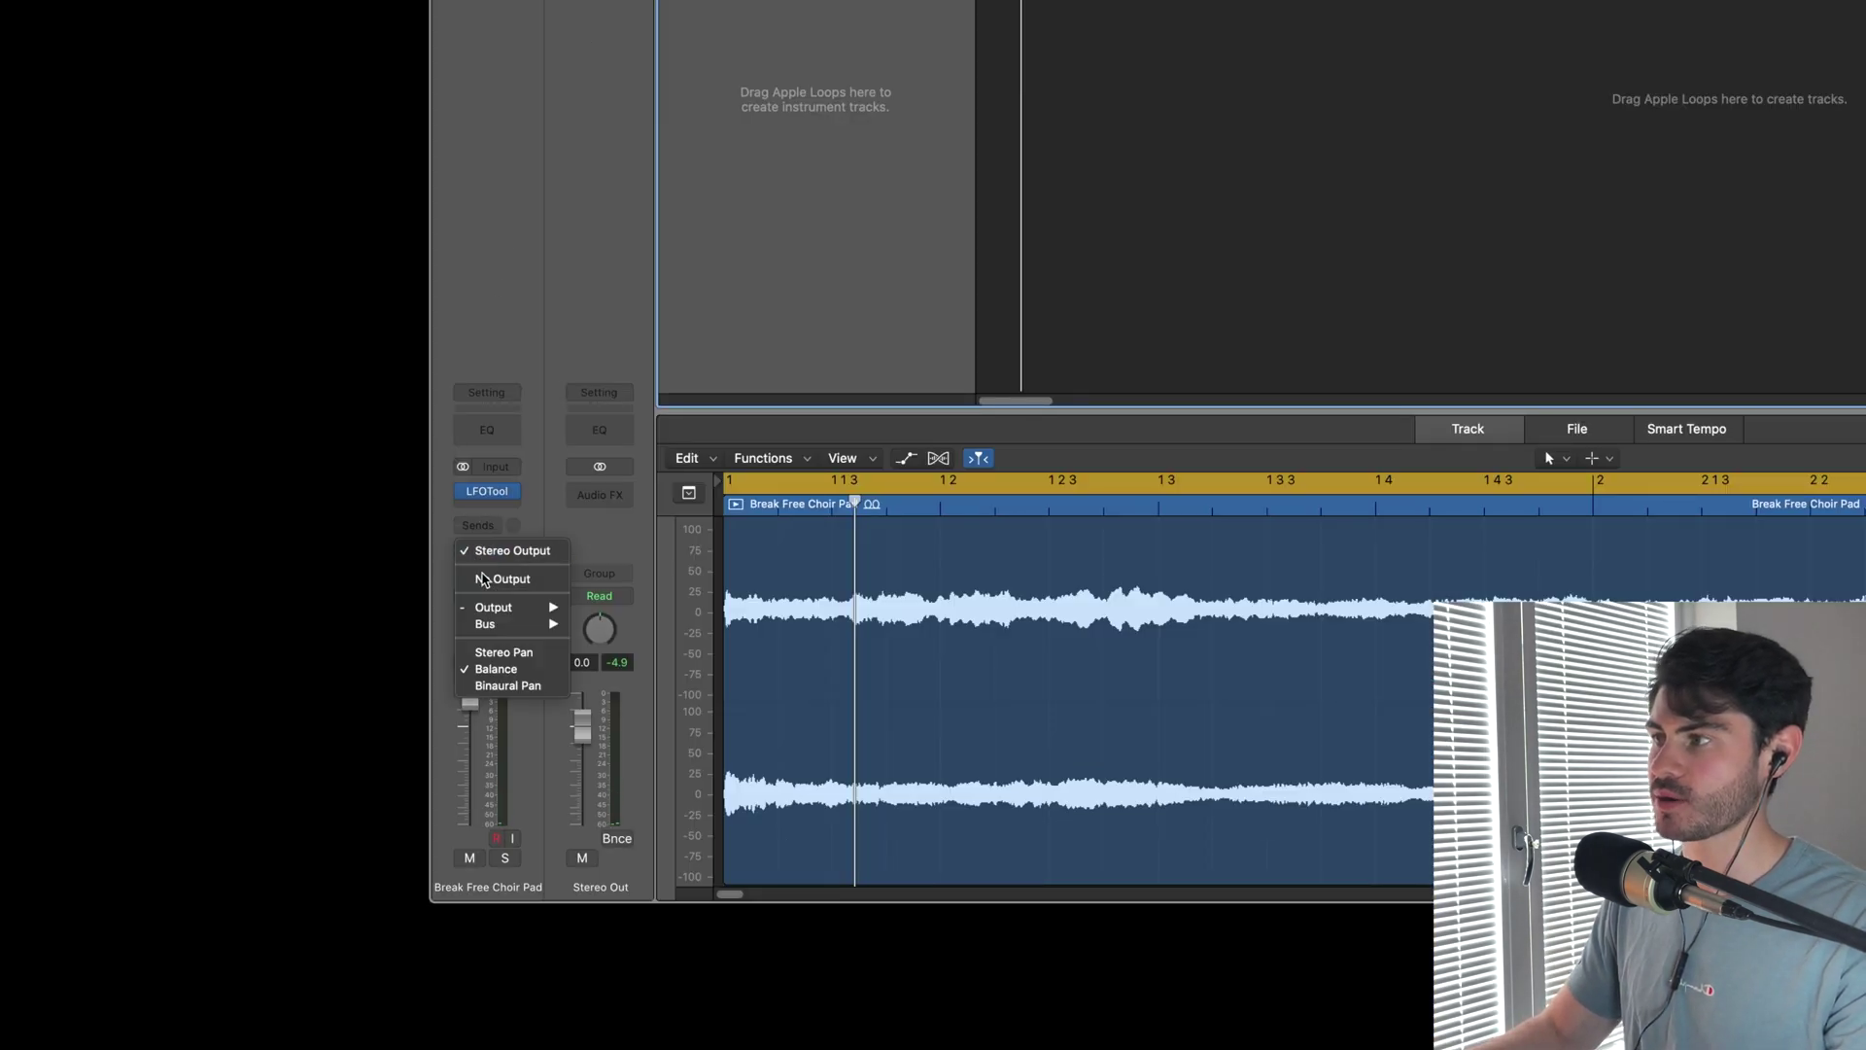
pyautogui.moveTo(483, 625)
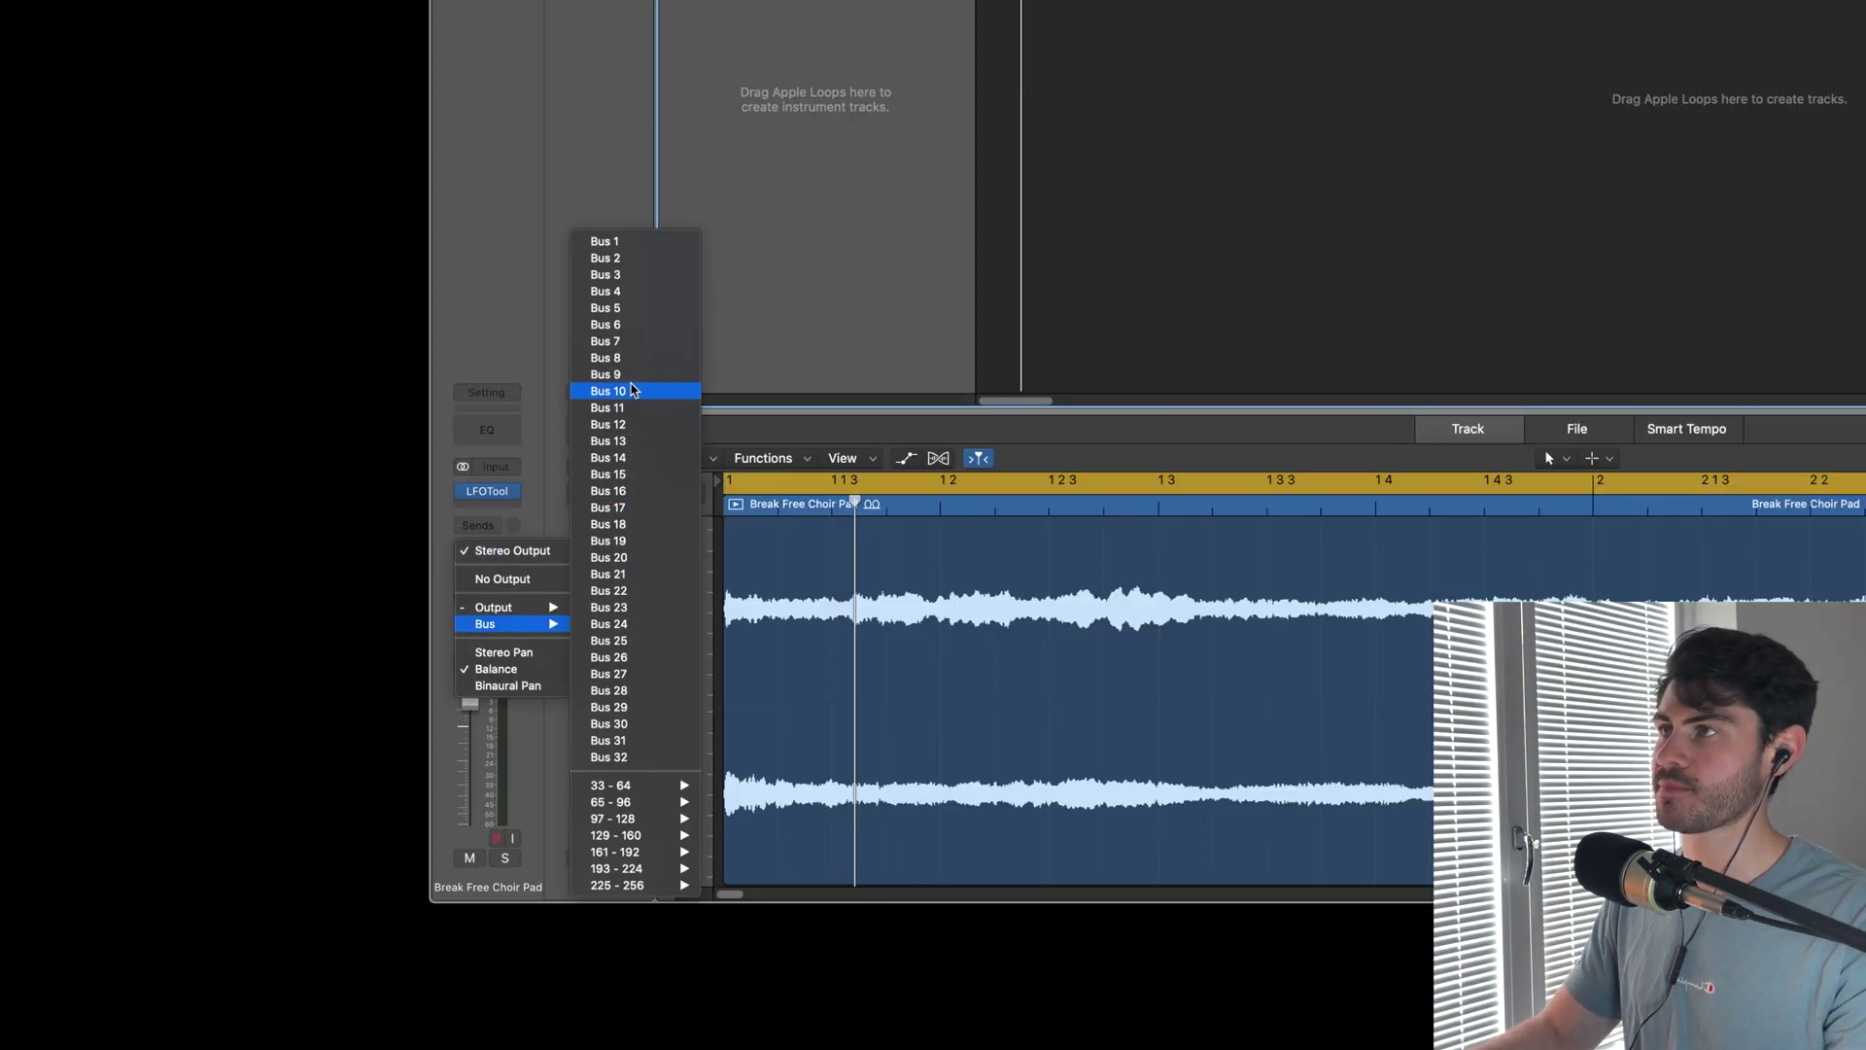
pyautogui.click(627, 389)
pyautogui.moveTo(288, 212); pyautogui.dragTo(288, 177)
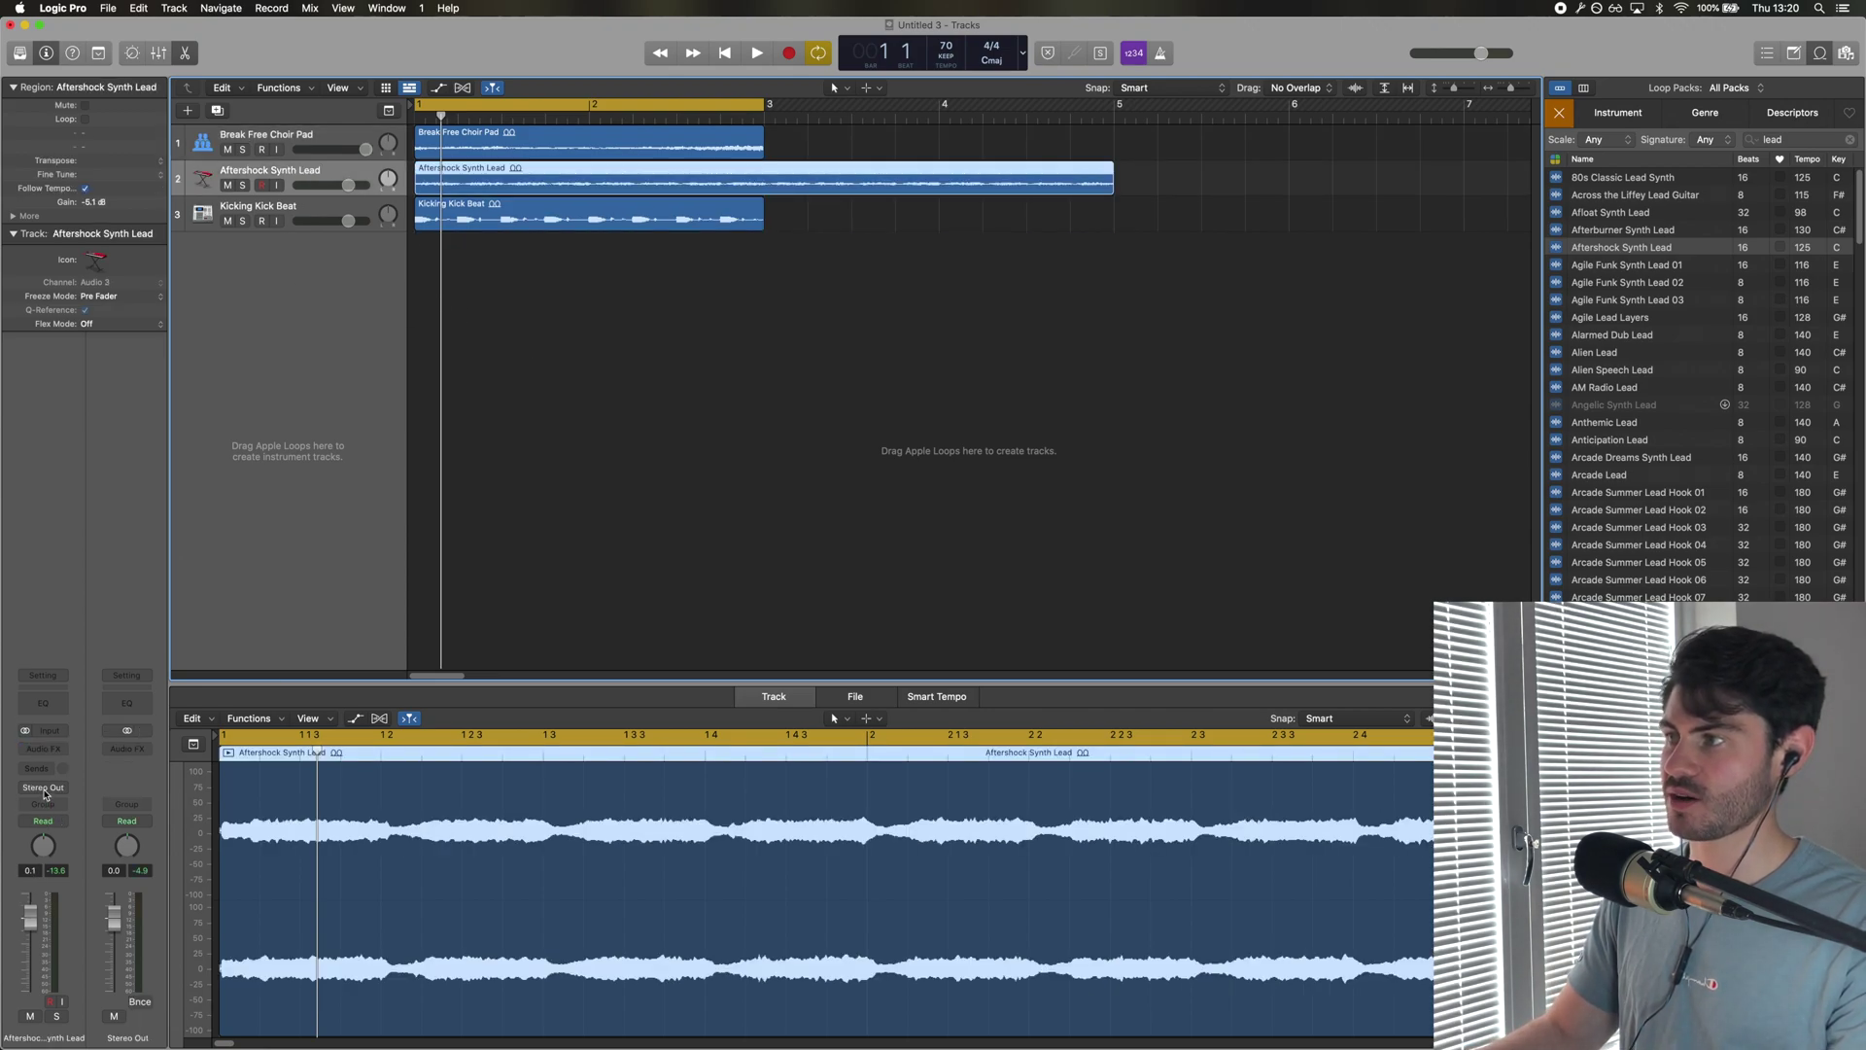
pyautogui.click(44, 789)
pyautogui.moveTo(59, 841)
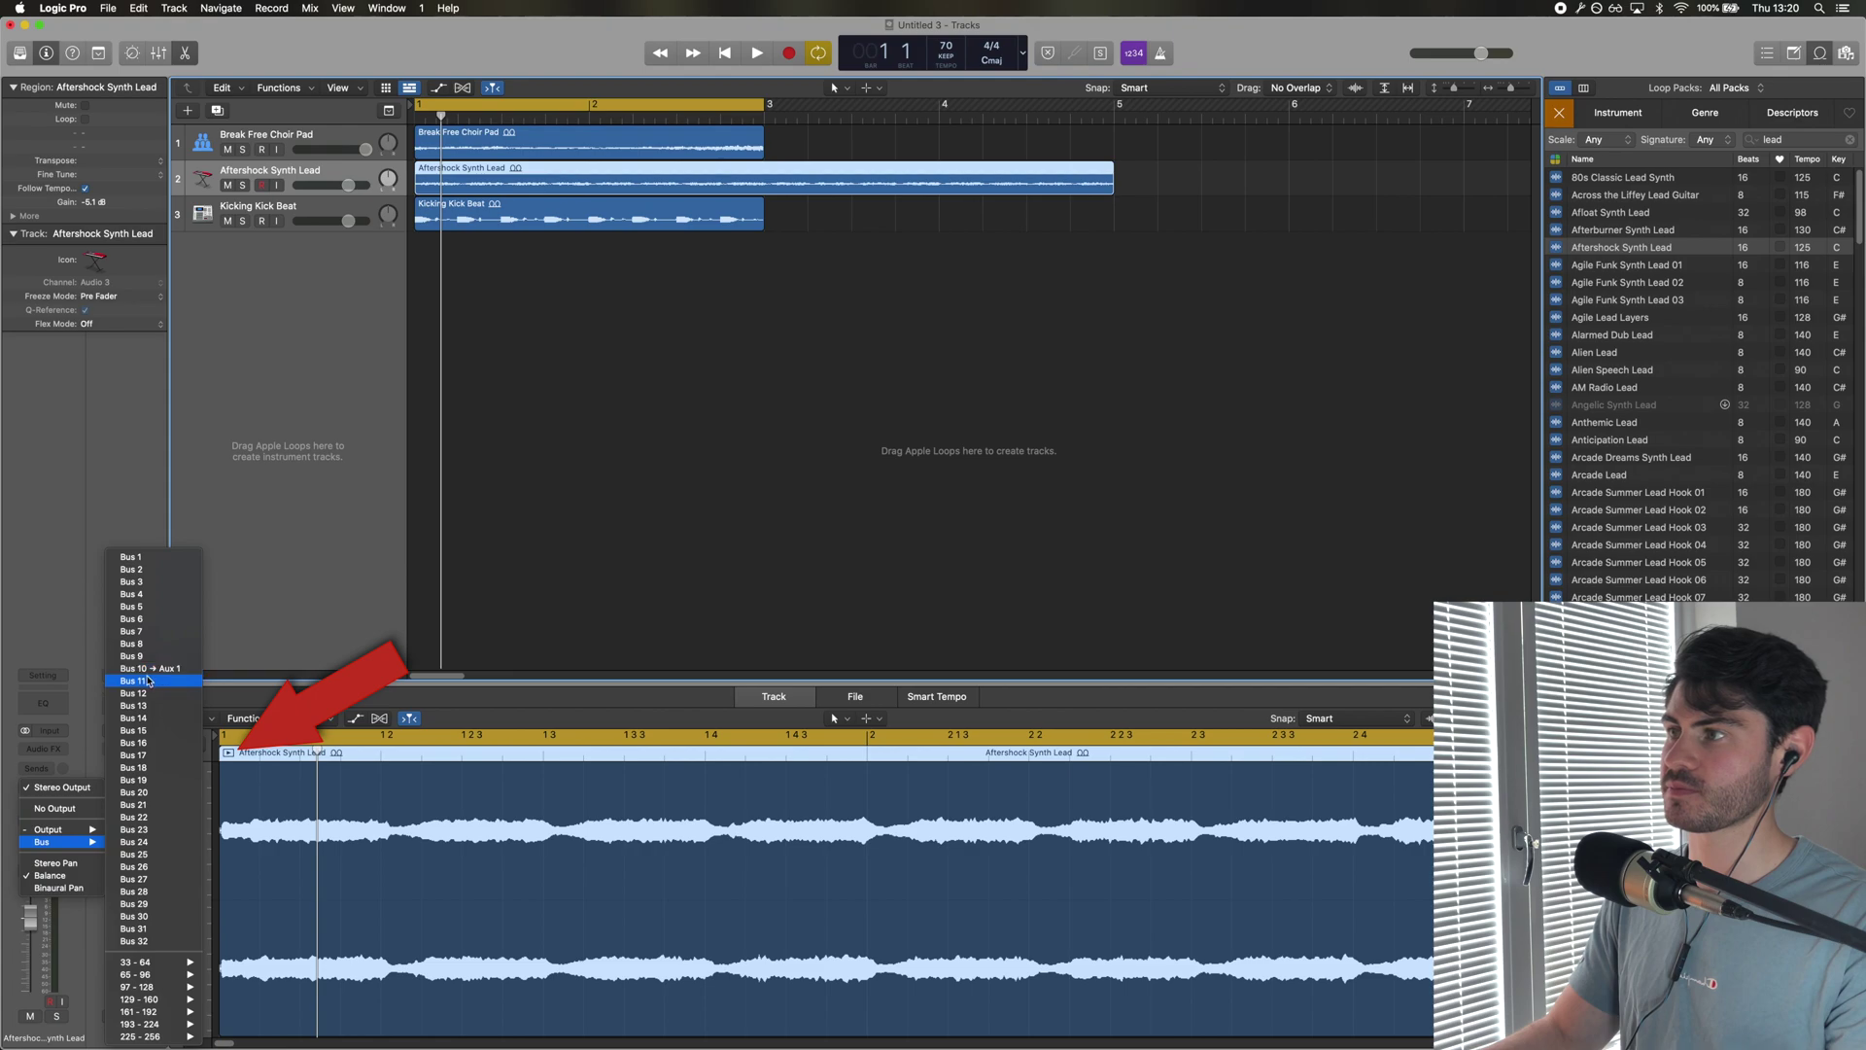
pyautogui.click(146, 669)
# In the Mixer, copy the pad's LFOTool insert onto the synth lead channel.
pyautogui.click(298, 136)
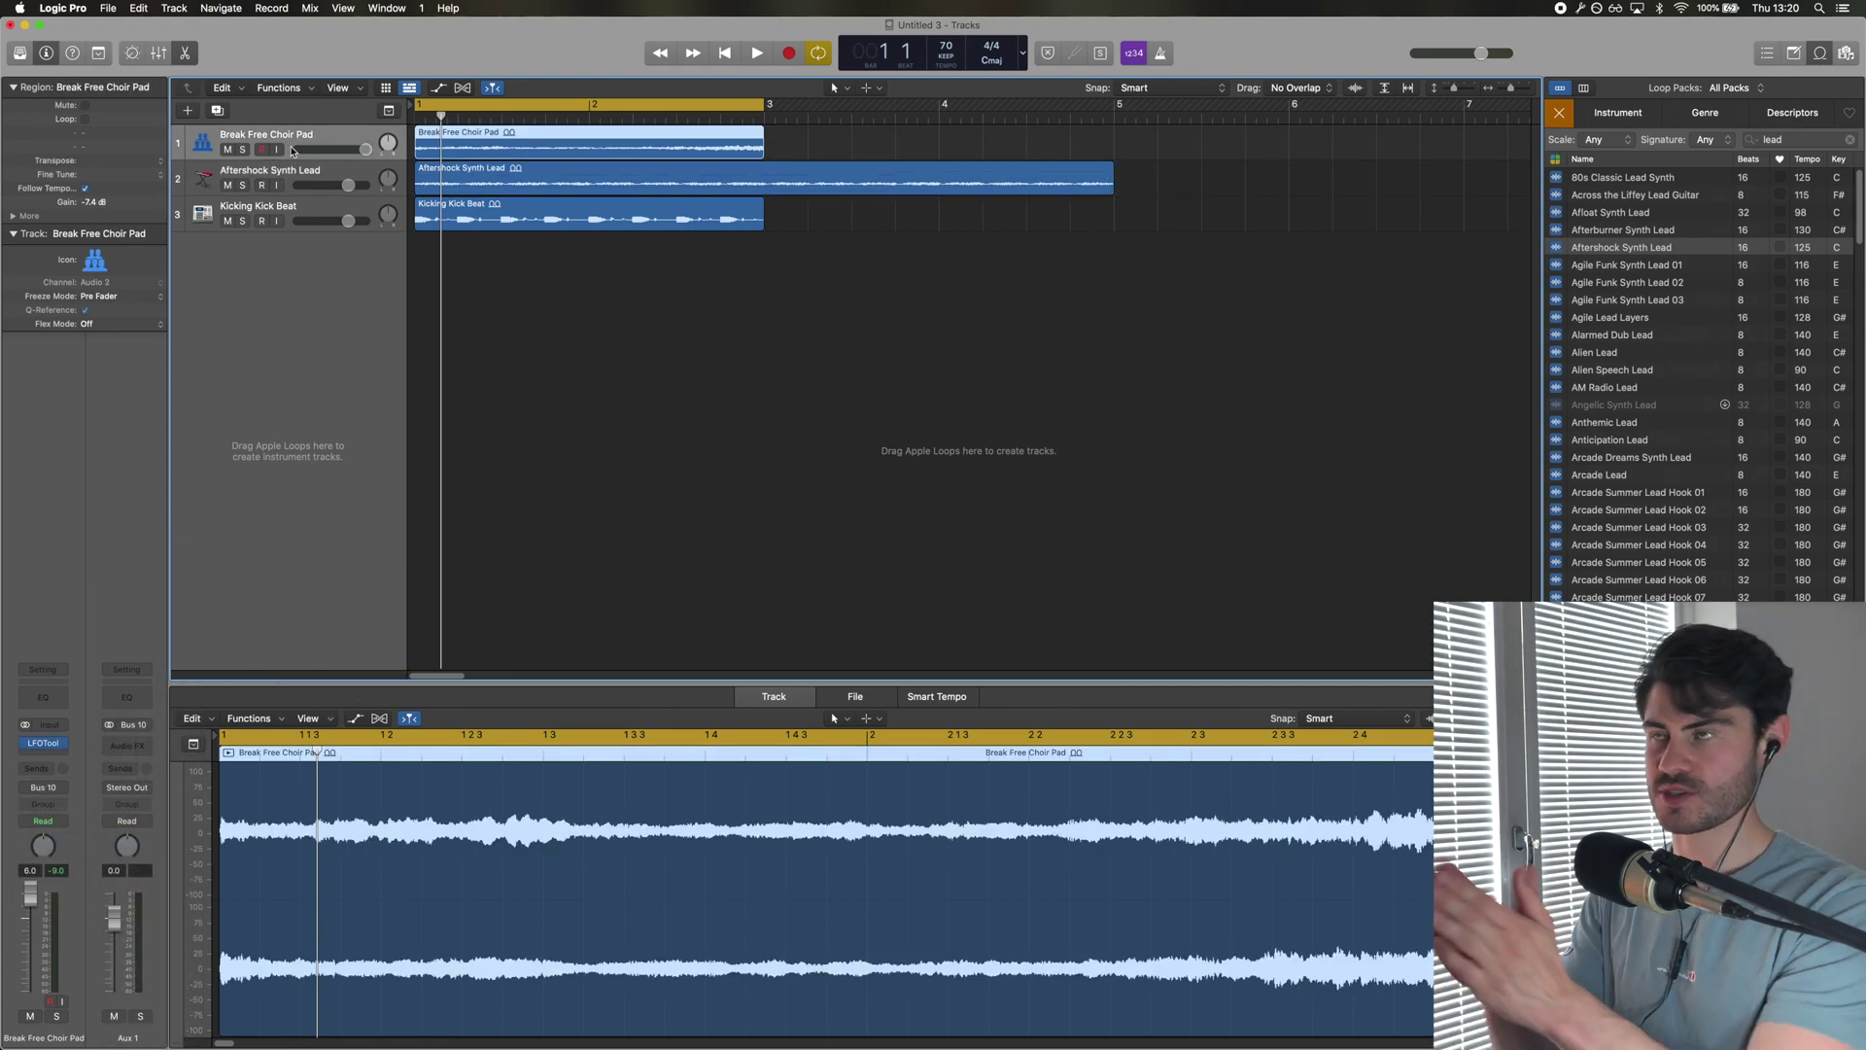
pyautogui.press('x')
pyautogui.moveTo(256, 708); pyautogui.dragTo(289, 711)
pyautogui.moveTo(491, 508); pyautogui.dragTo(501, 512)
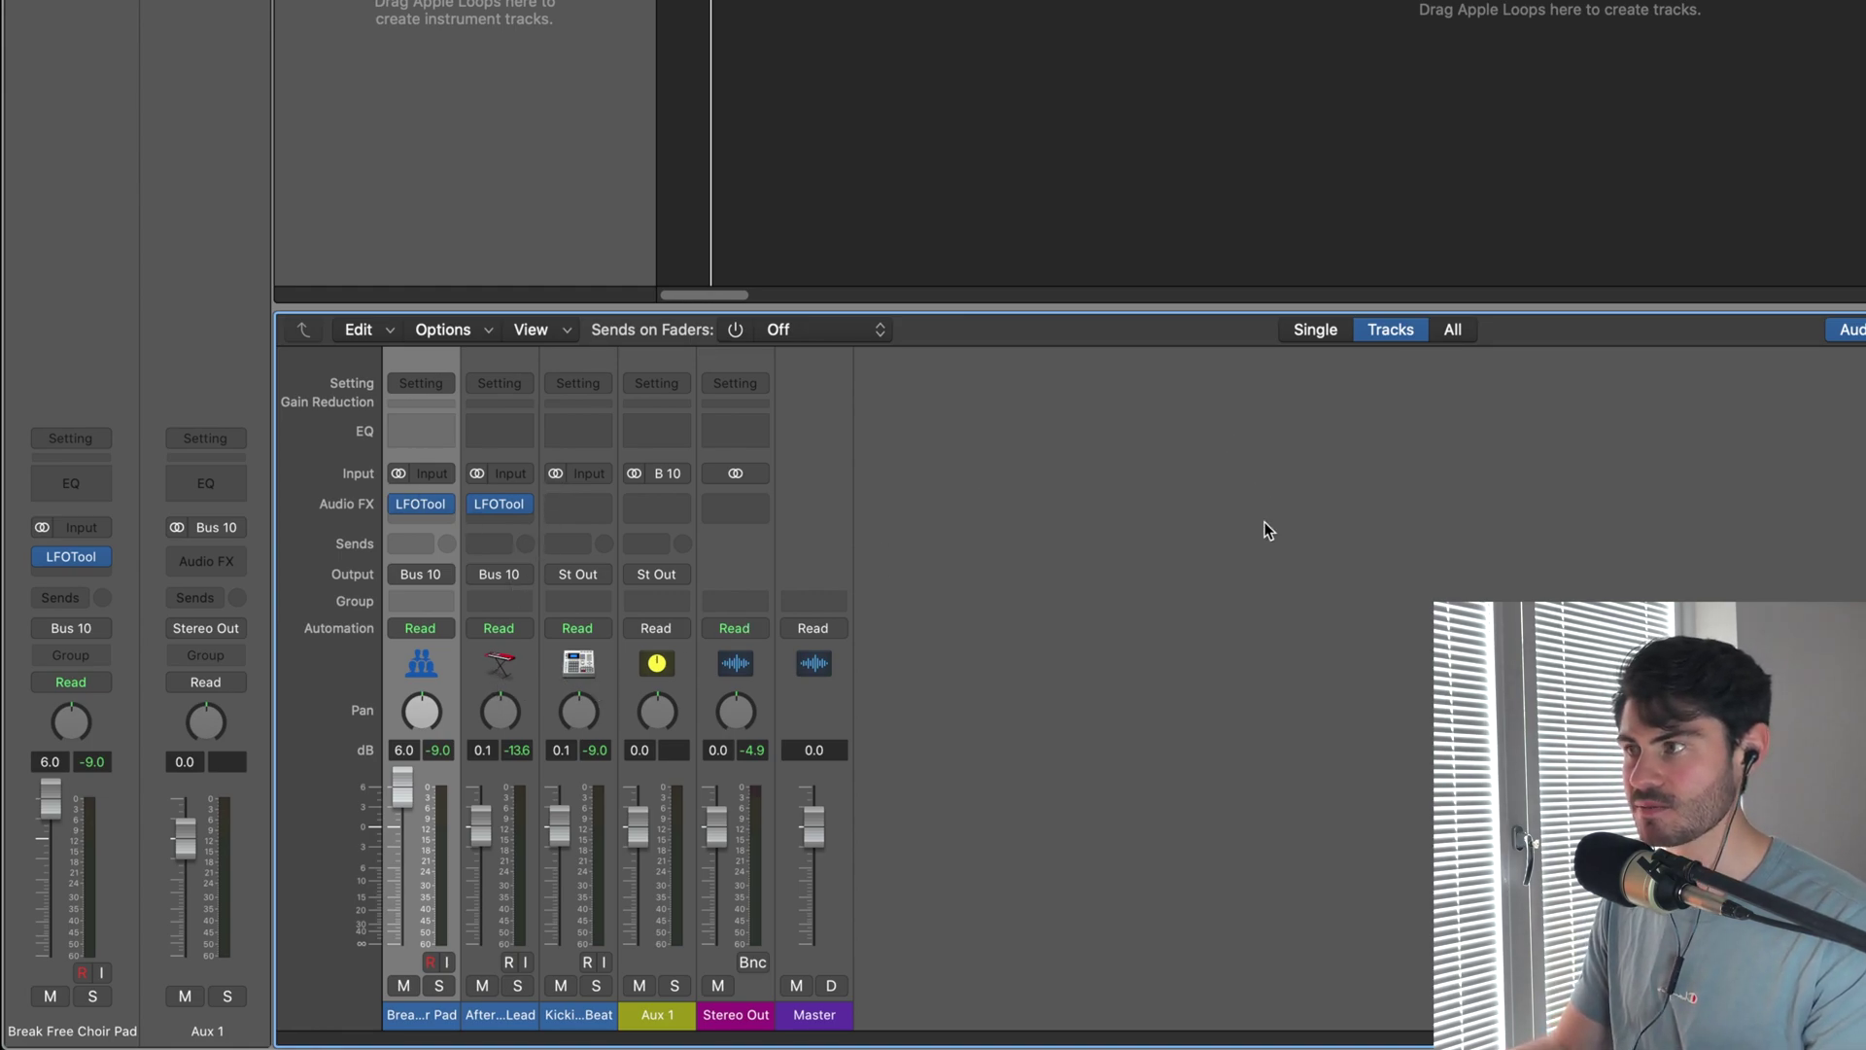
# Audition the ducking, then remove LFOTool from the synth lead with No Plug-in.
pyautogui.press('space')
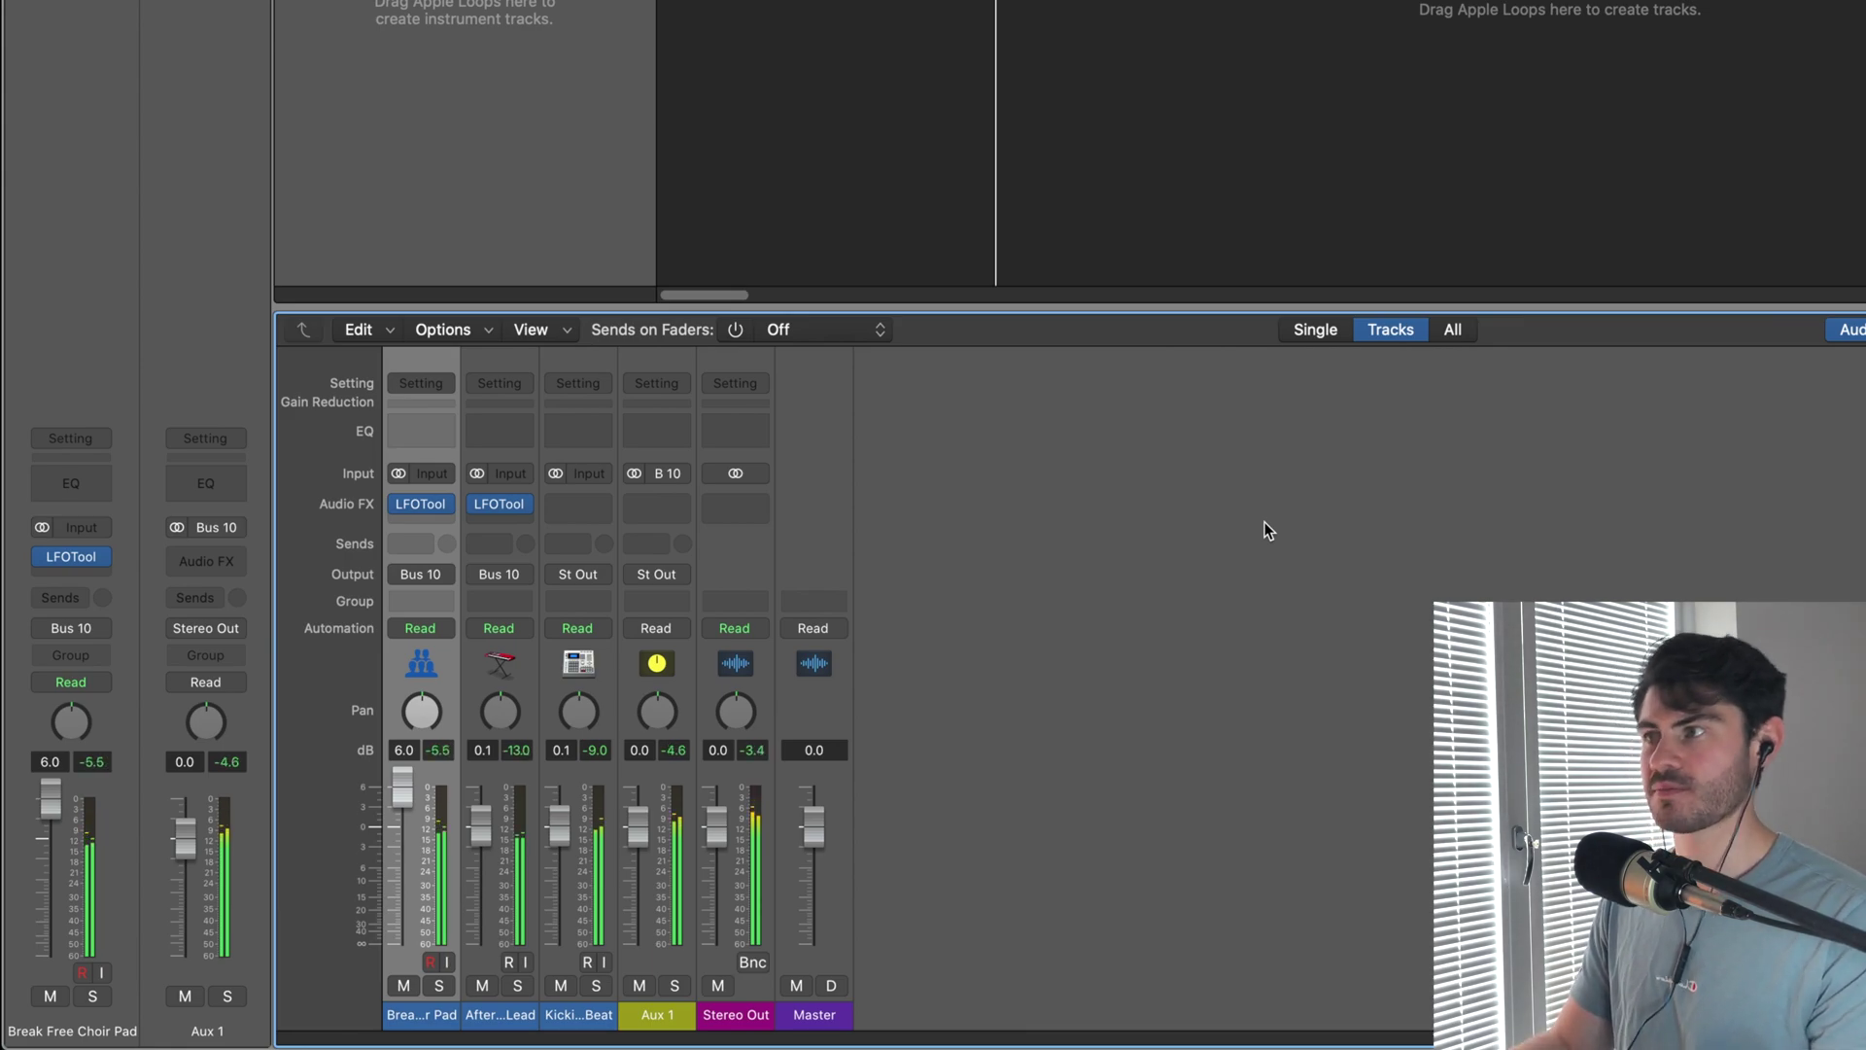
pyautogui.press('space')
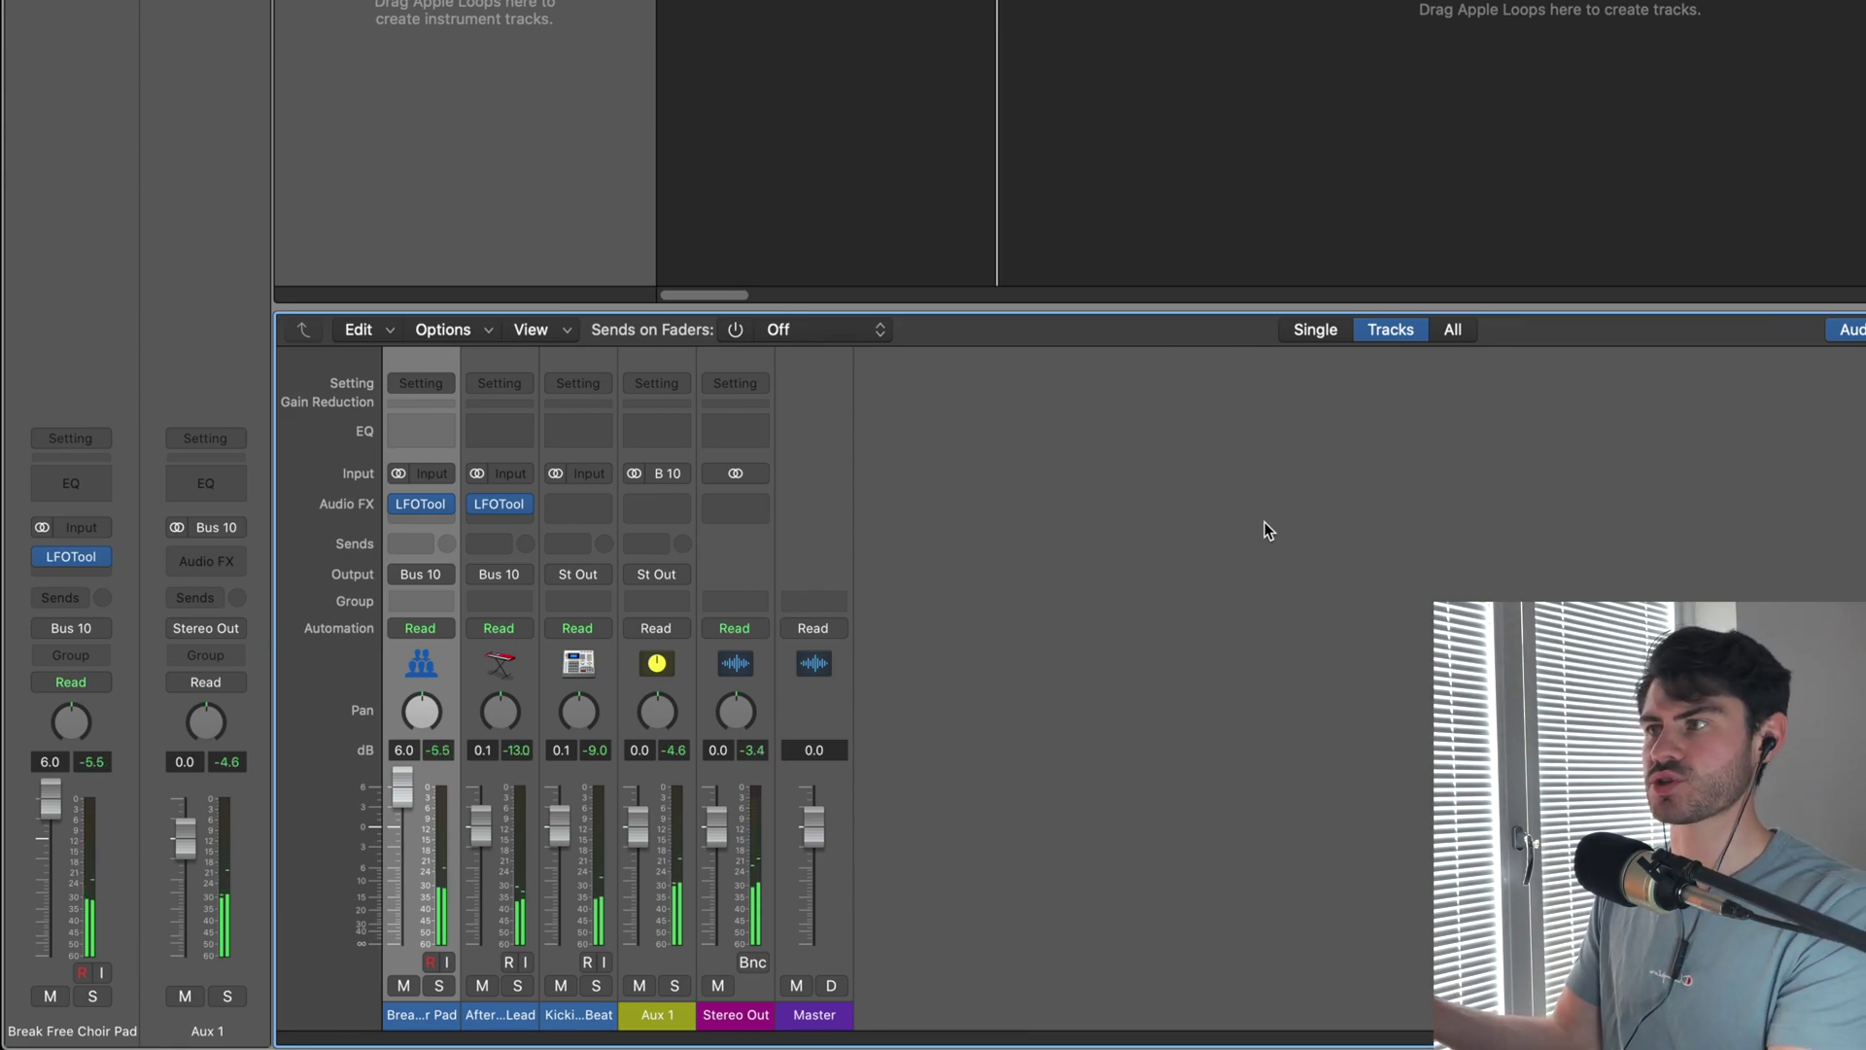
pyautogui.click(526, 504)
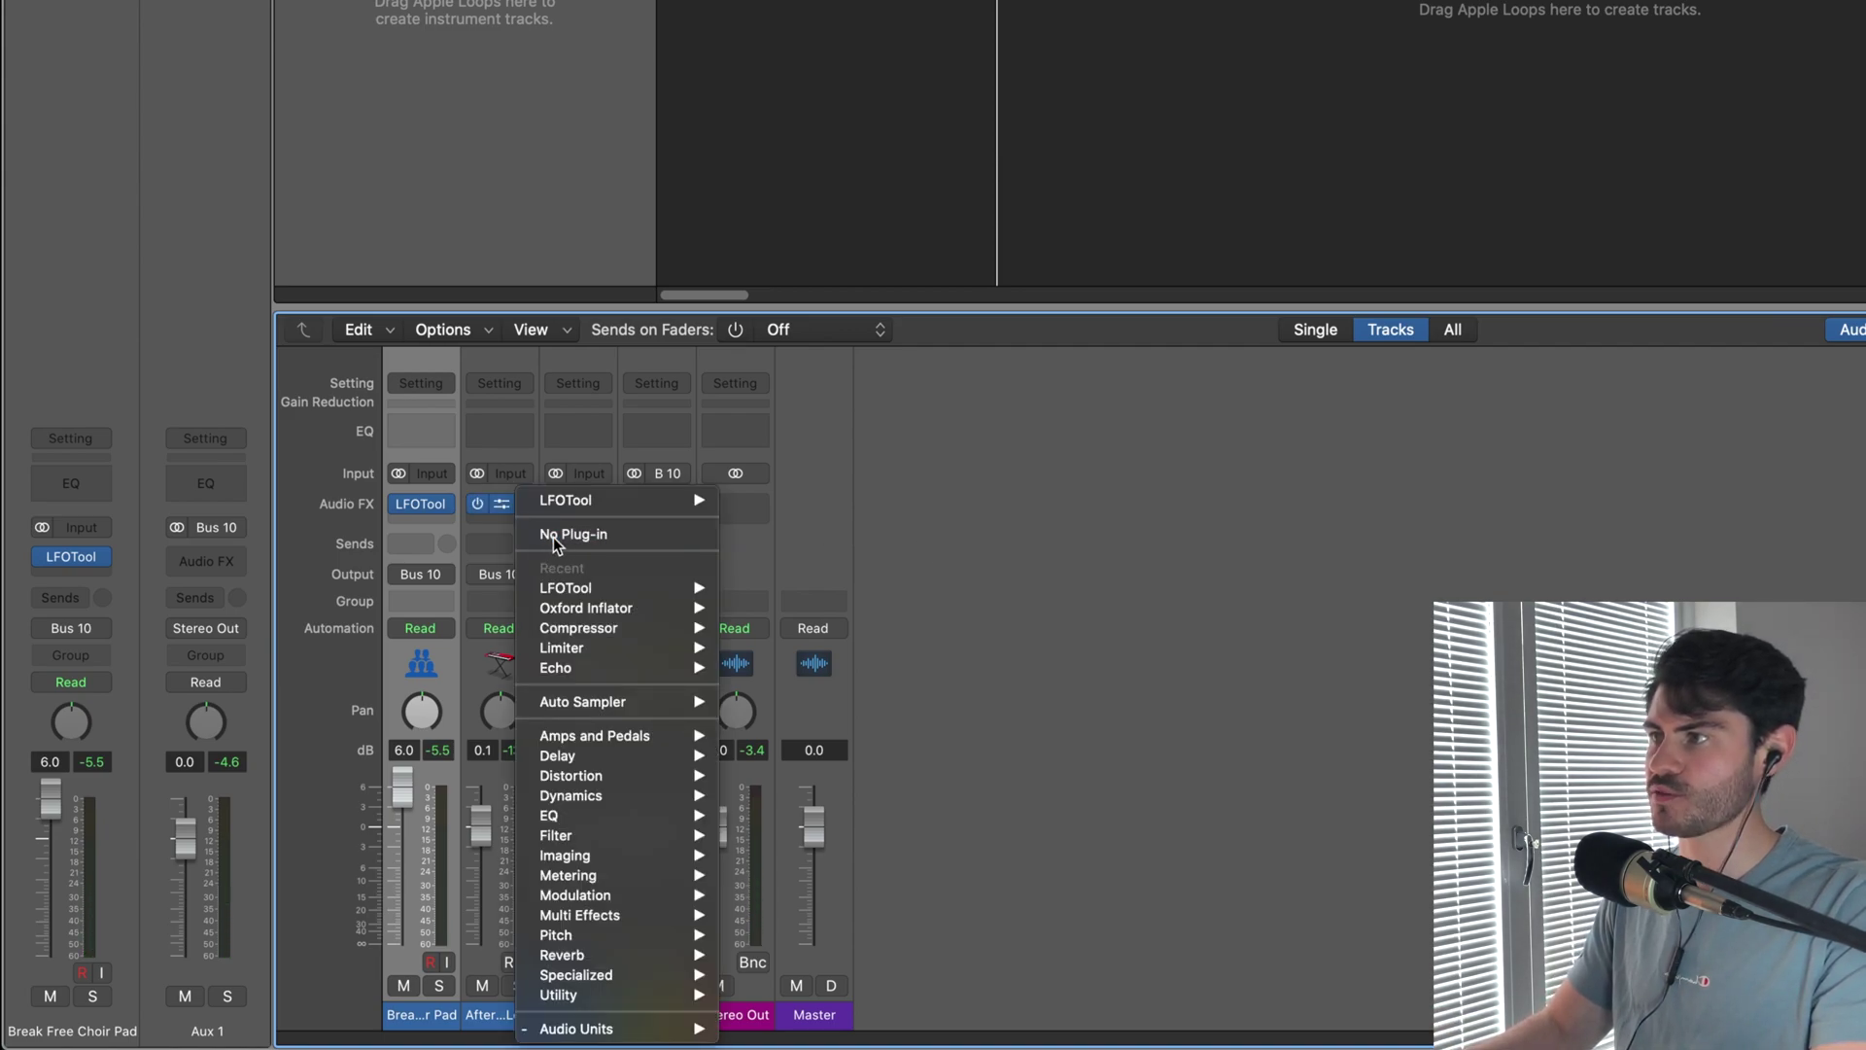
pyautogui.click(552, 535)
# Move the pad's LFOTool insert onto Aux 1, open its editor, and solo Aux 1.
pyautogui.moveTo(420, 504); pyautogui.dragTo(702, 617)
pyautogui.moveTo(657, 532); pyautogui.dragTo(657, 525)
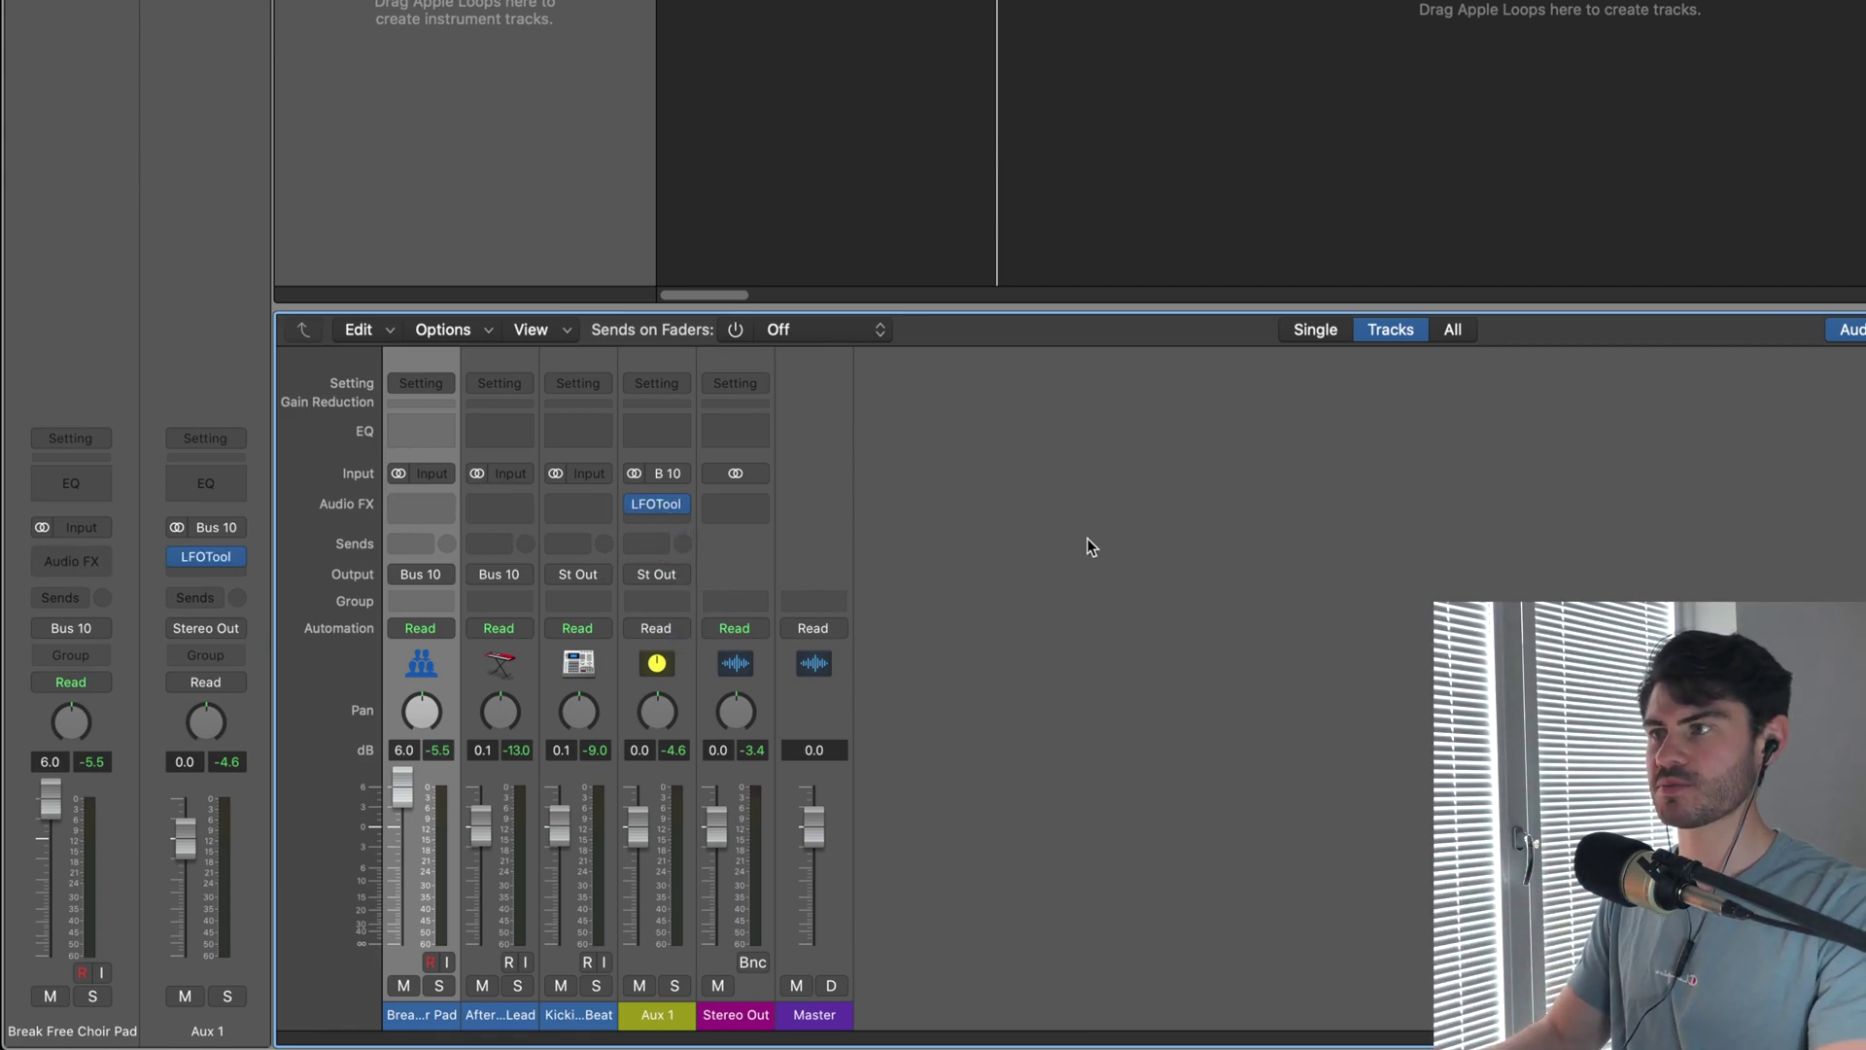
pyautogui.click(658, 506)
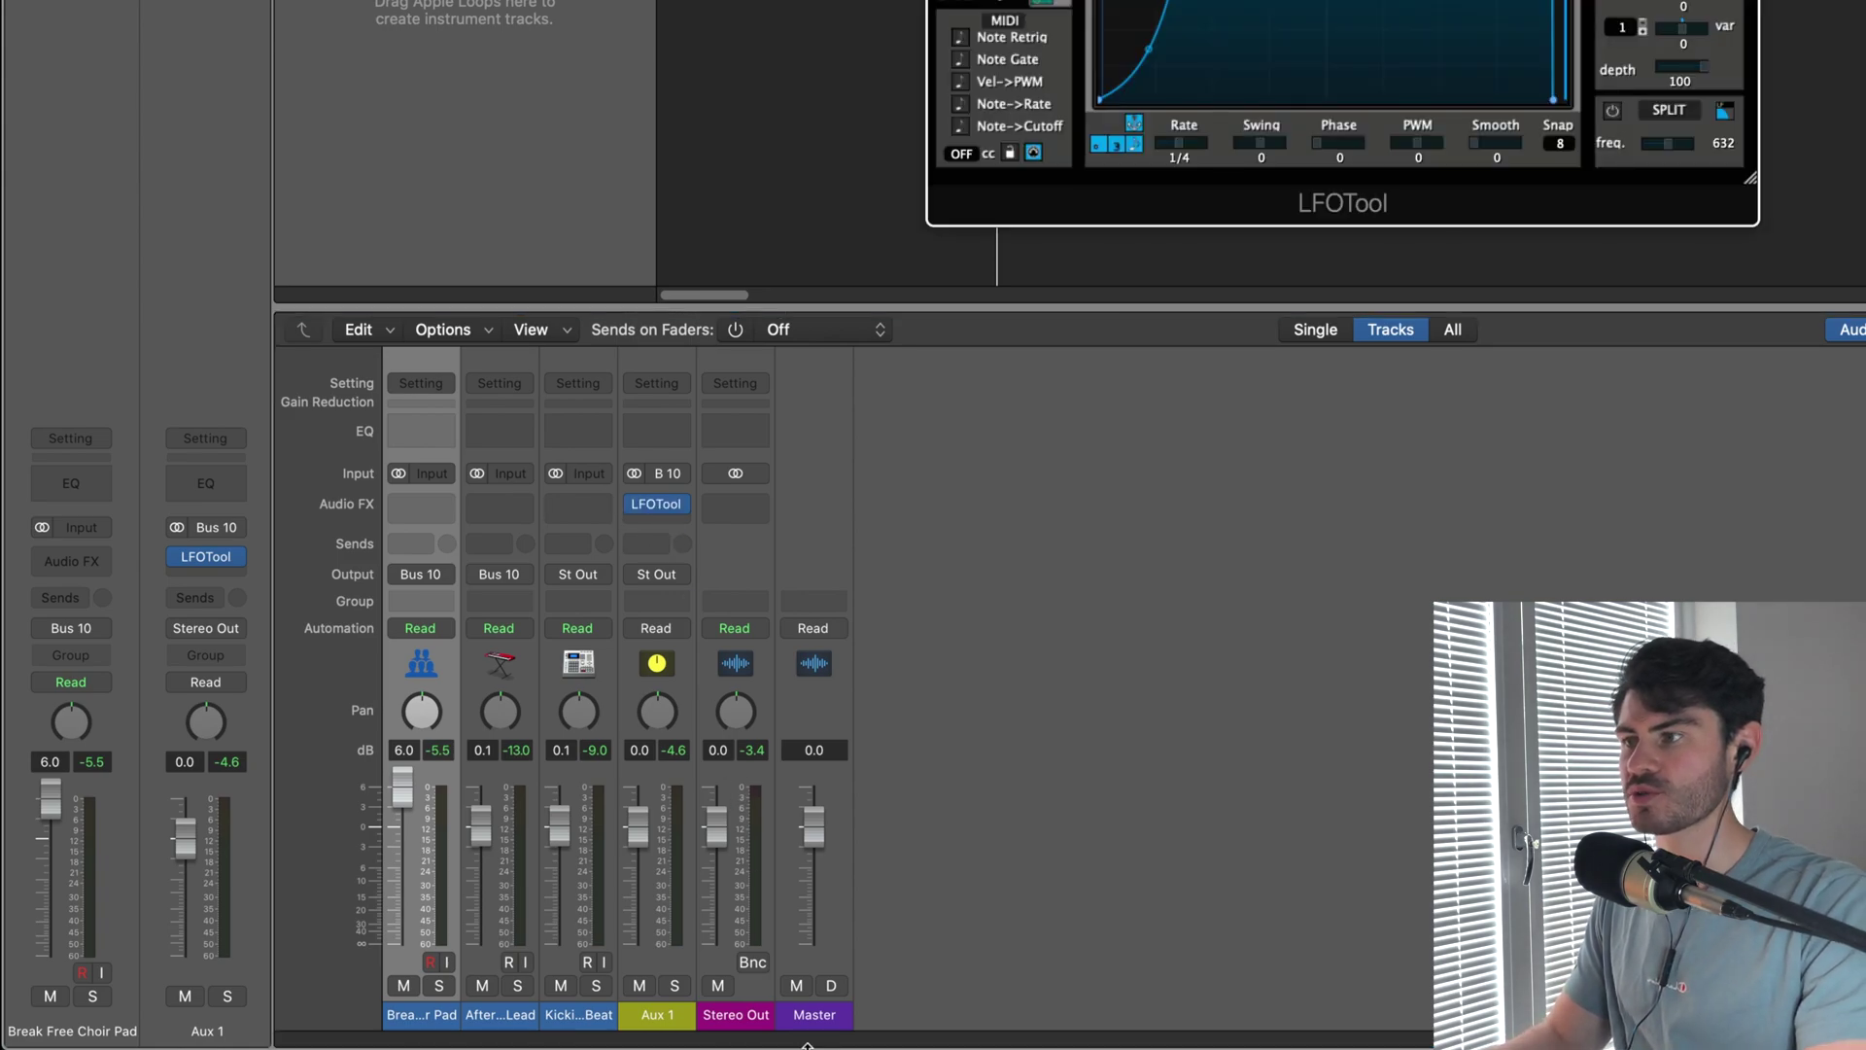
pyautogui.click(682, 985)
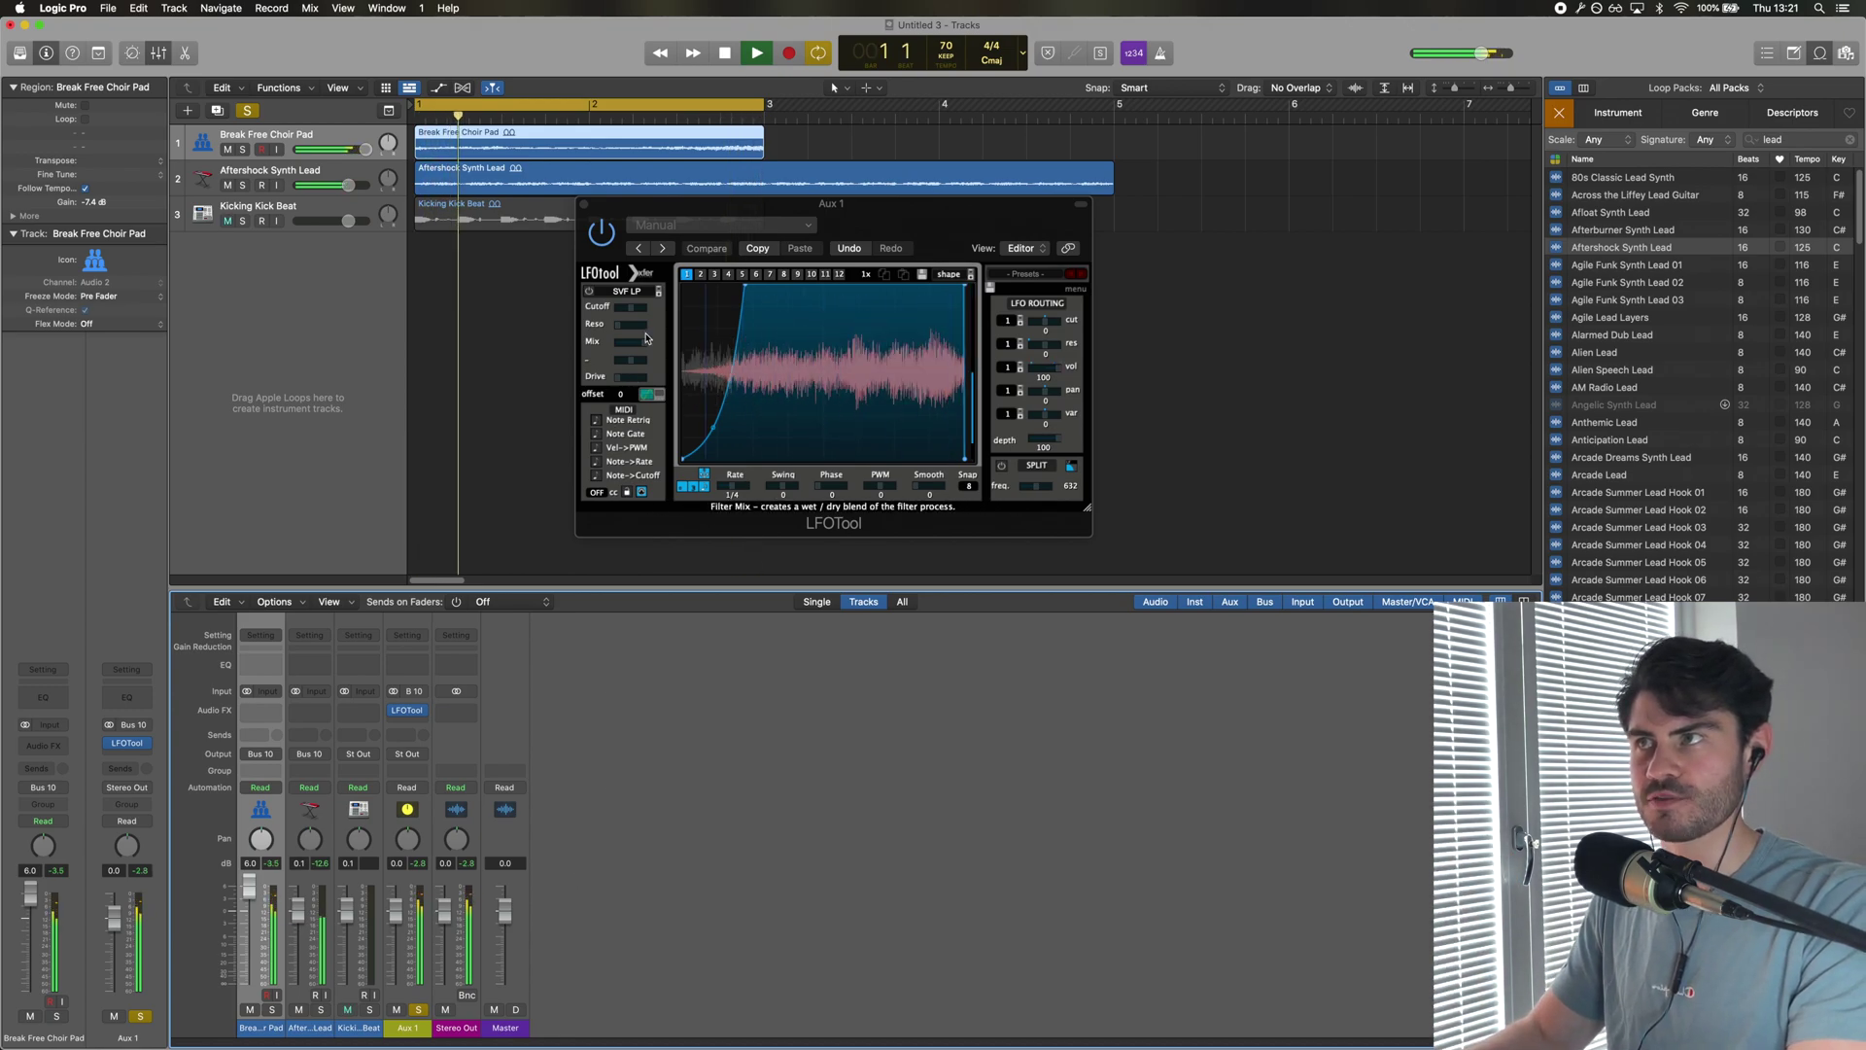
# Bypass and re-enable Aux 1's LFOTool during playback to compare, then clear the region selection.
pyautogui.click(604, 235)
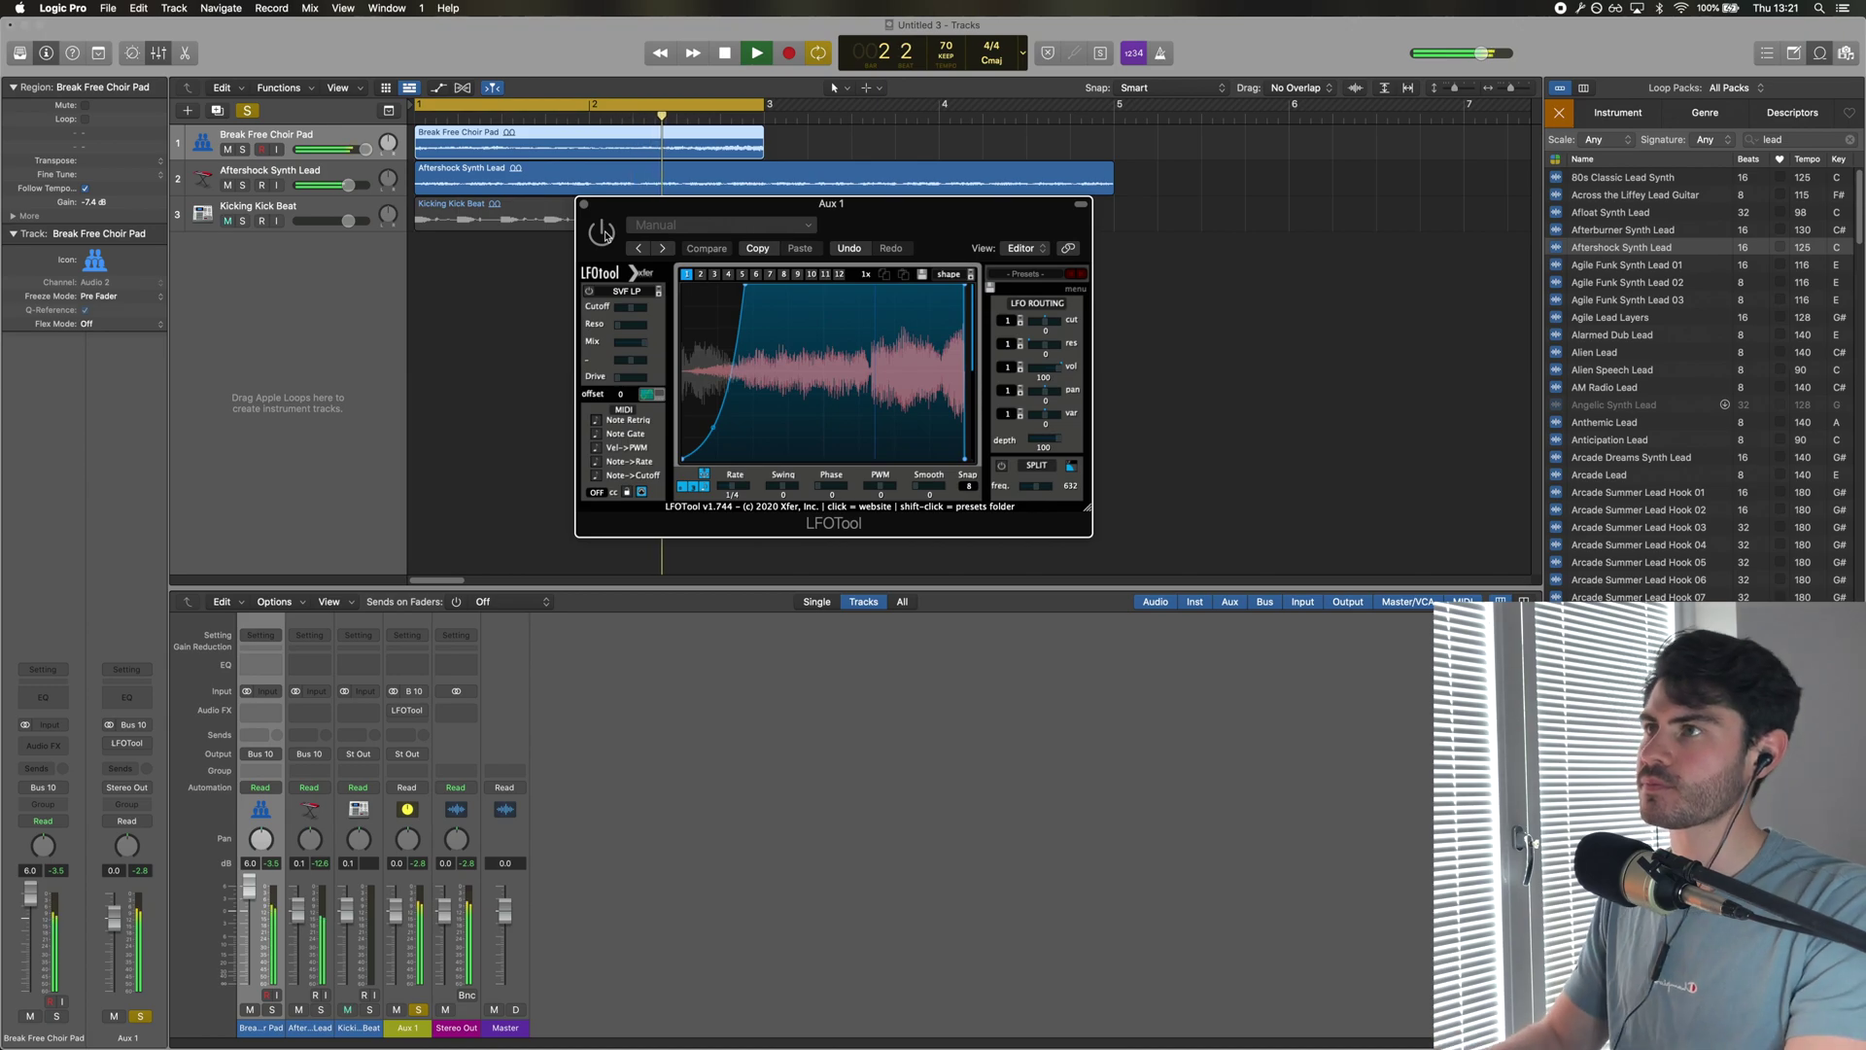
pyautogui.click(604, 234)
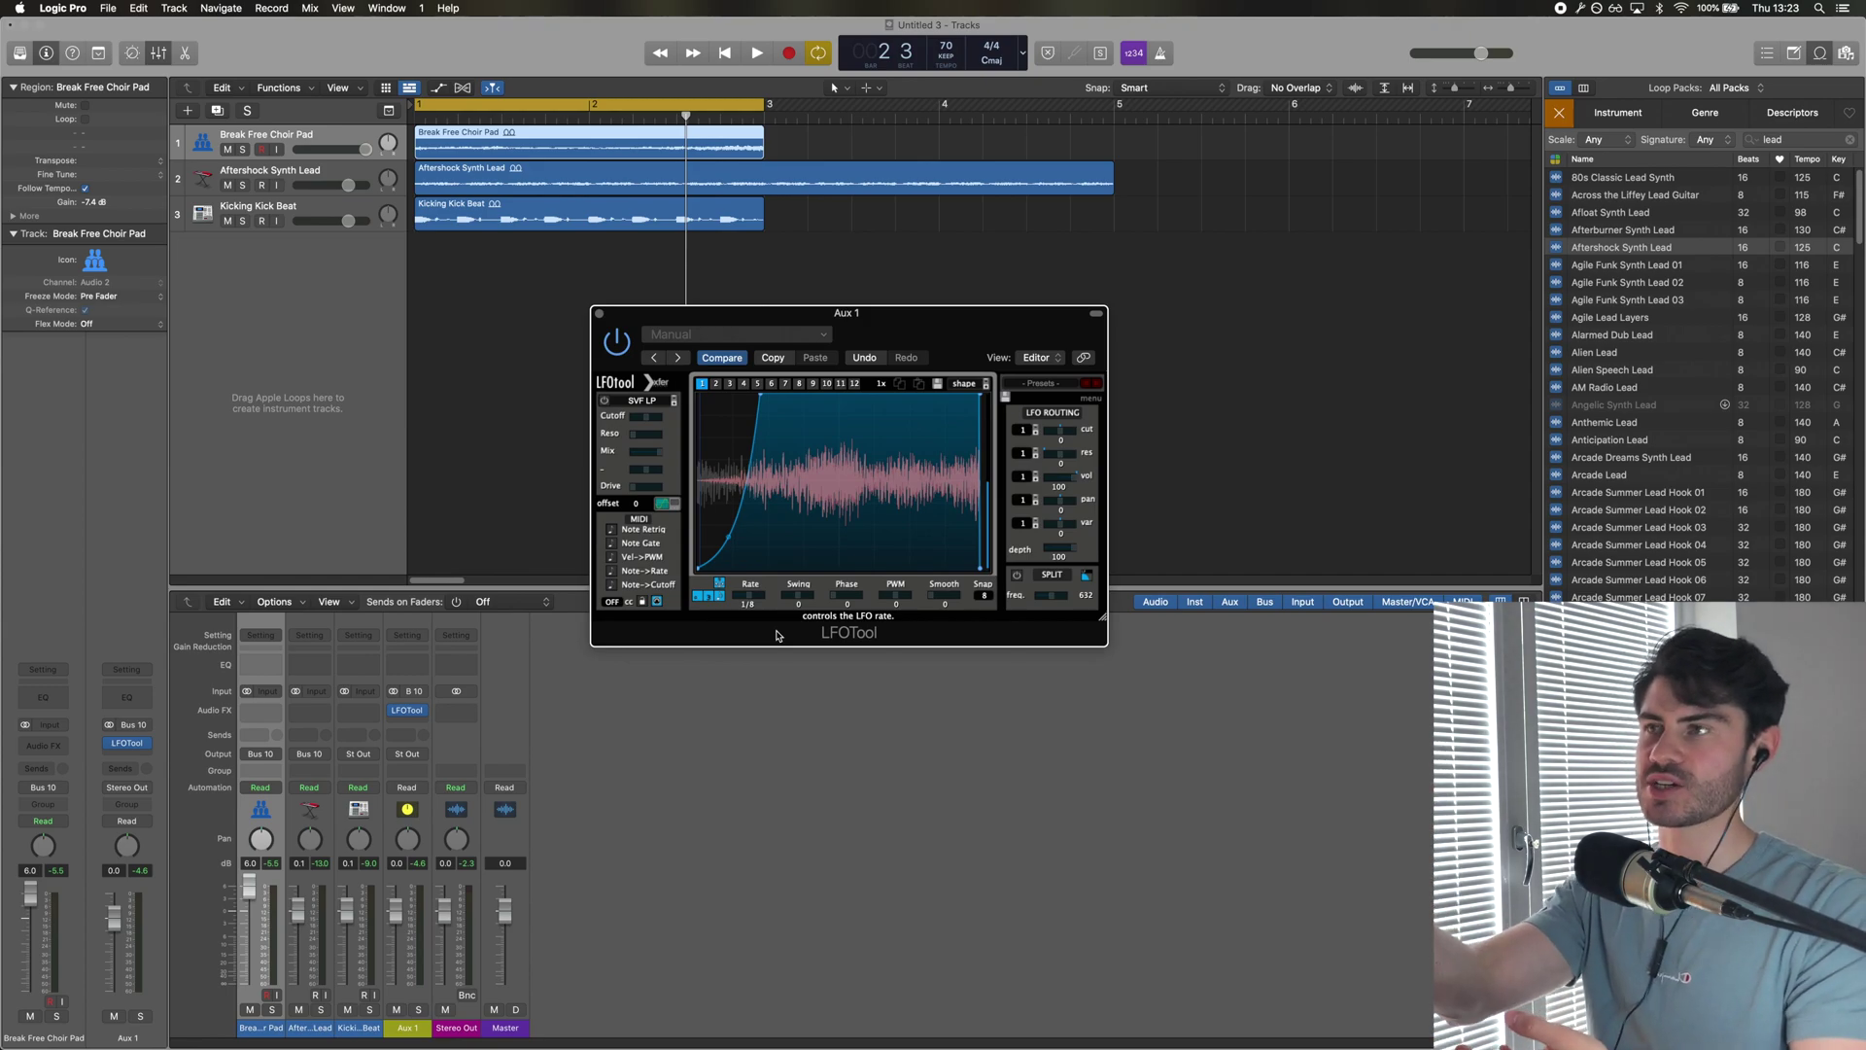
pyautogui.click(563, 377)
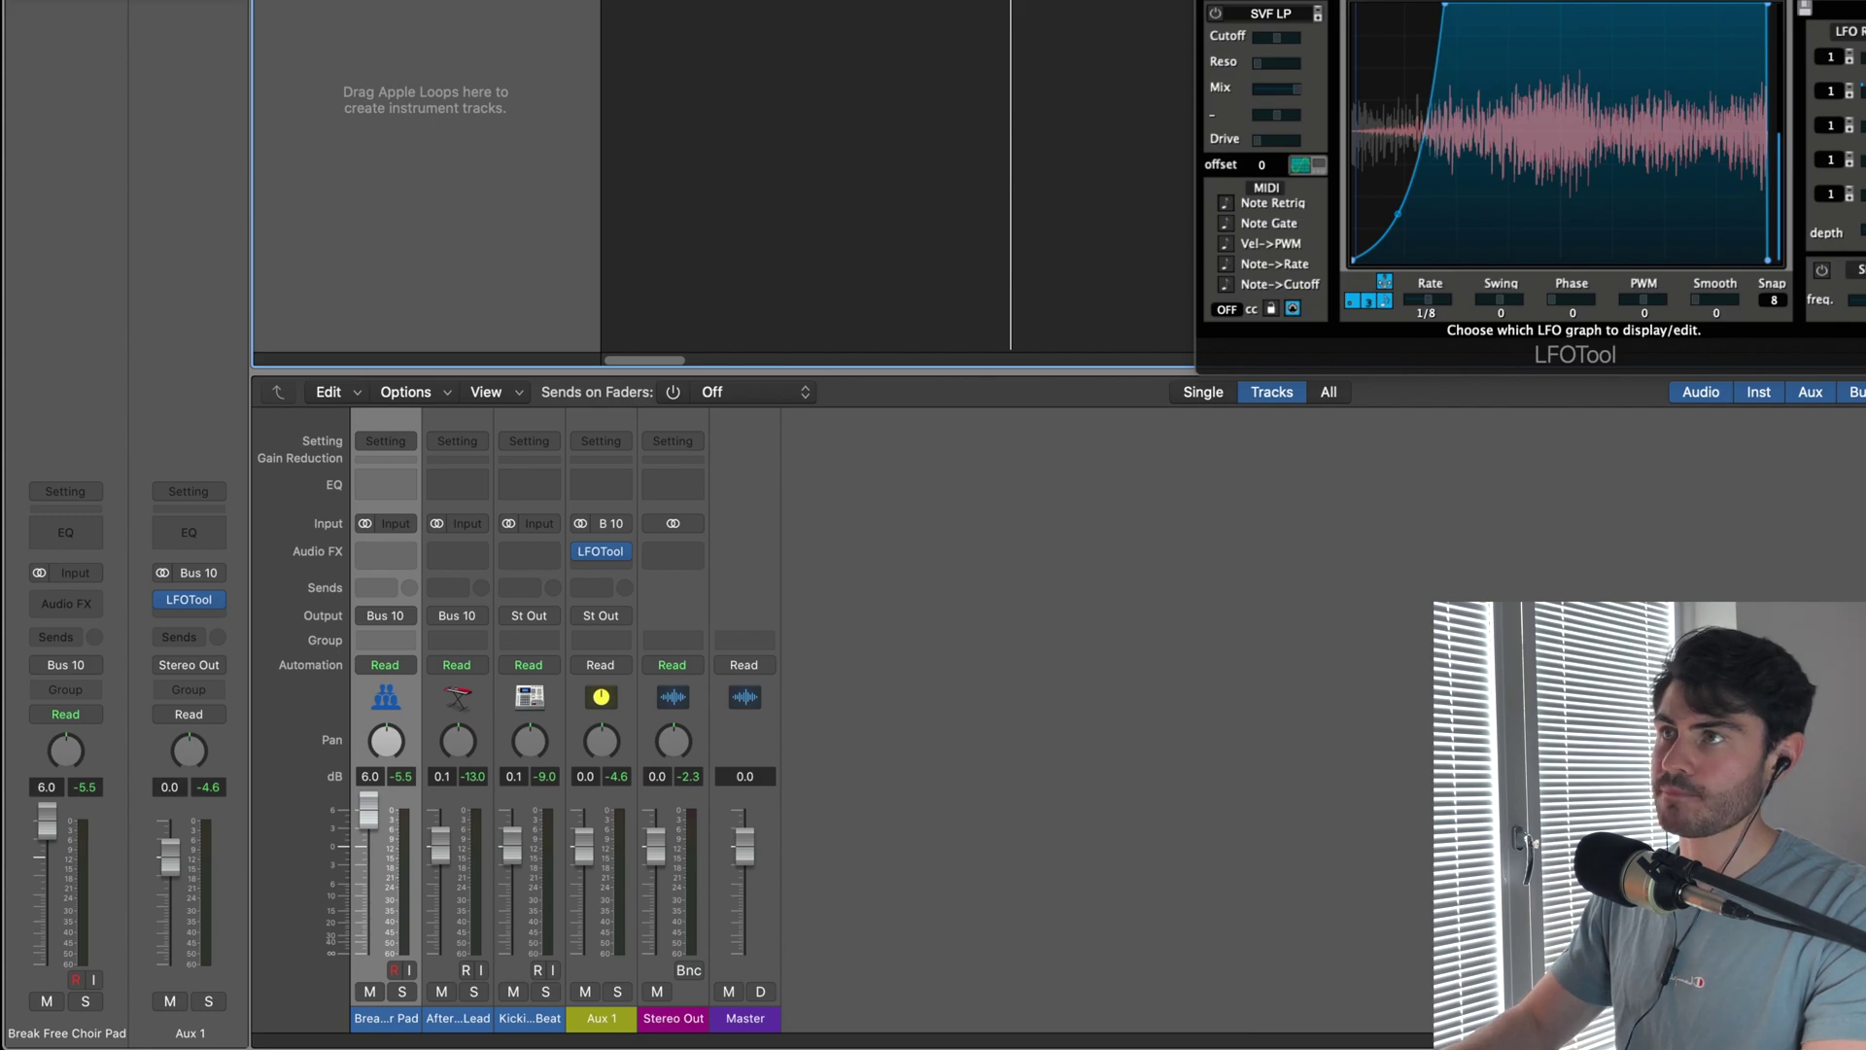
# Close the LFOTool editor, set Aux 1's effect slot to No Plug-in, and play back.
pyautogui.press('super+w')
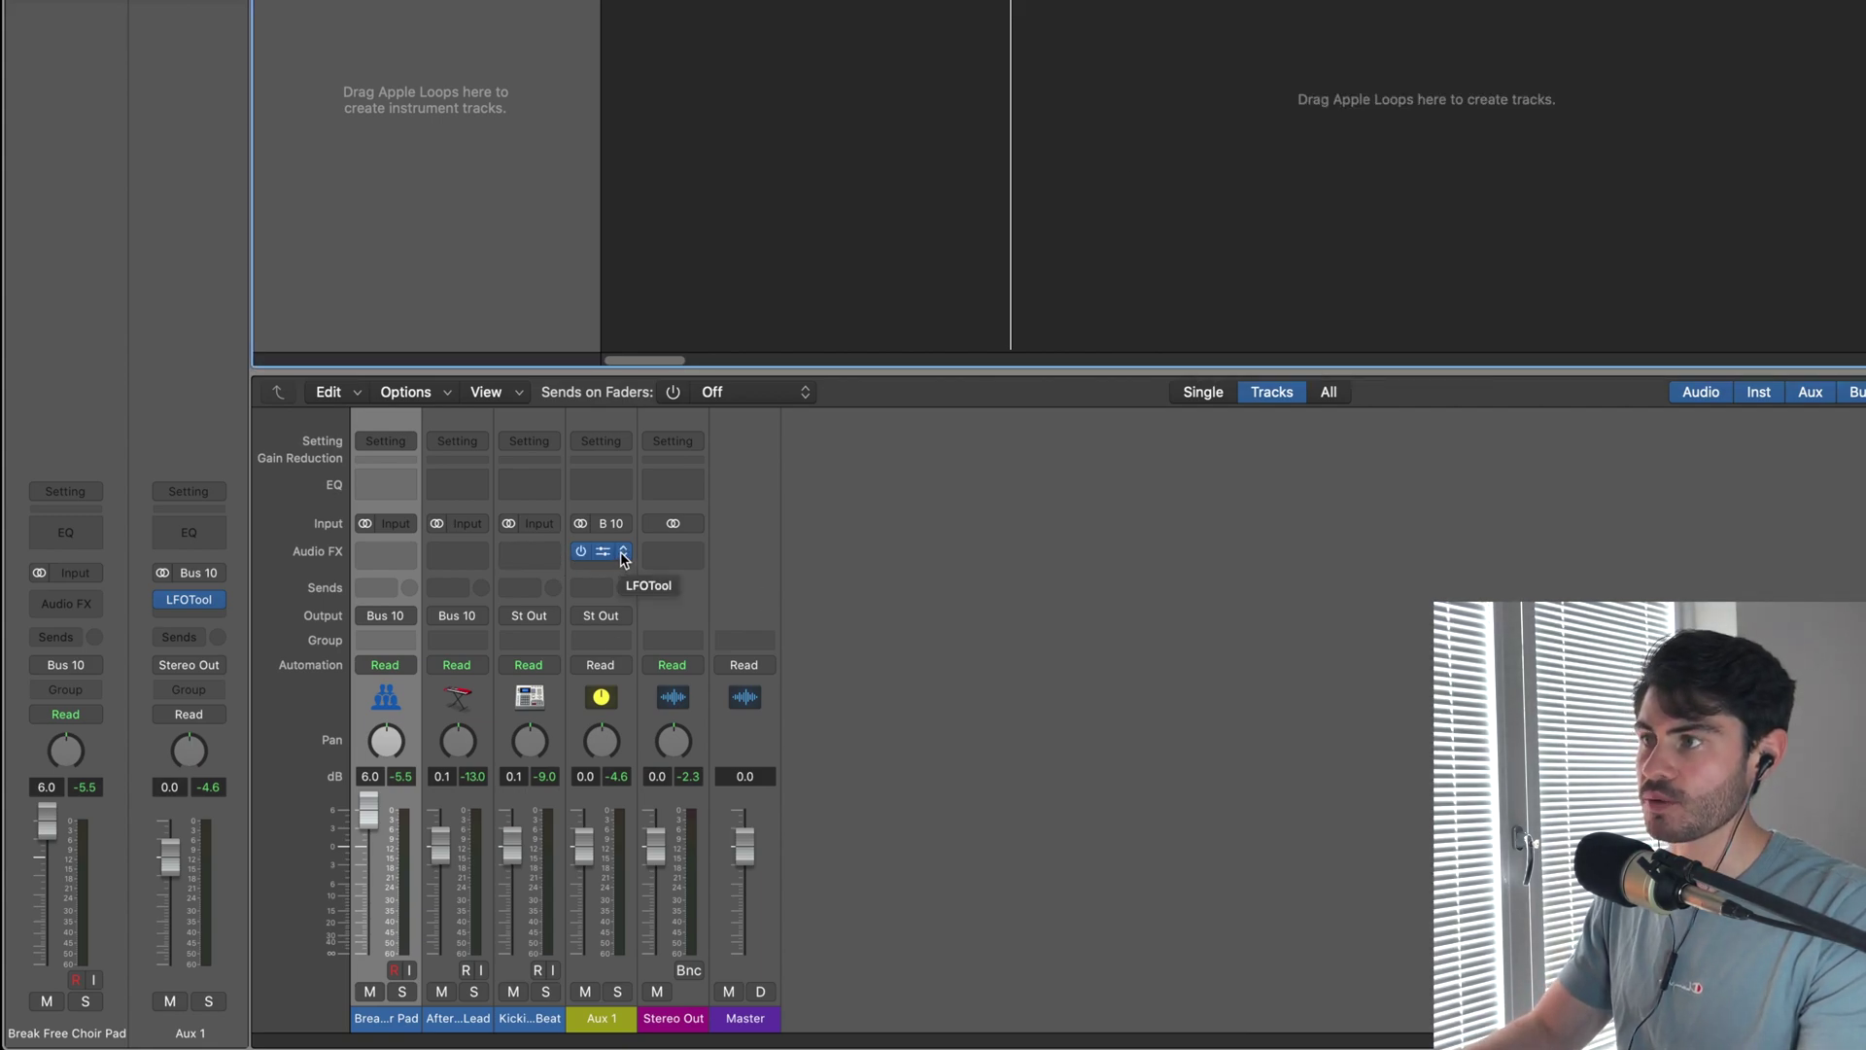
pyautogui.click(623, 552)
pyautogui.click(641, 578)
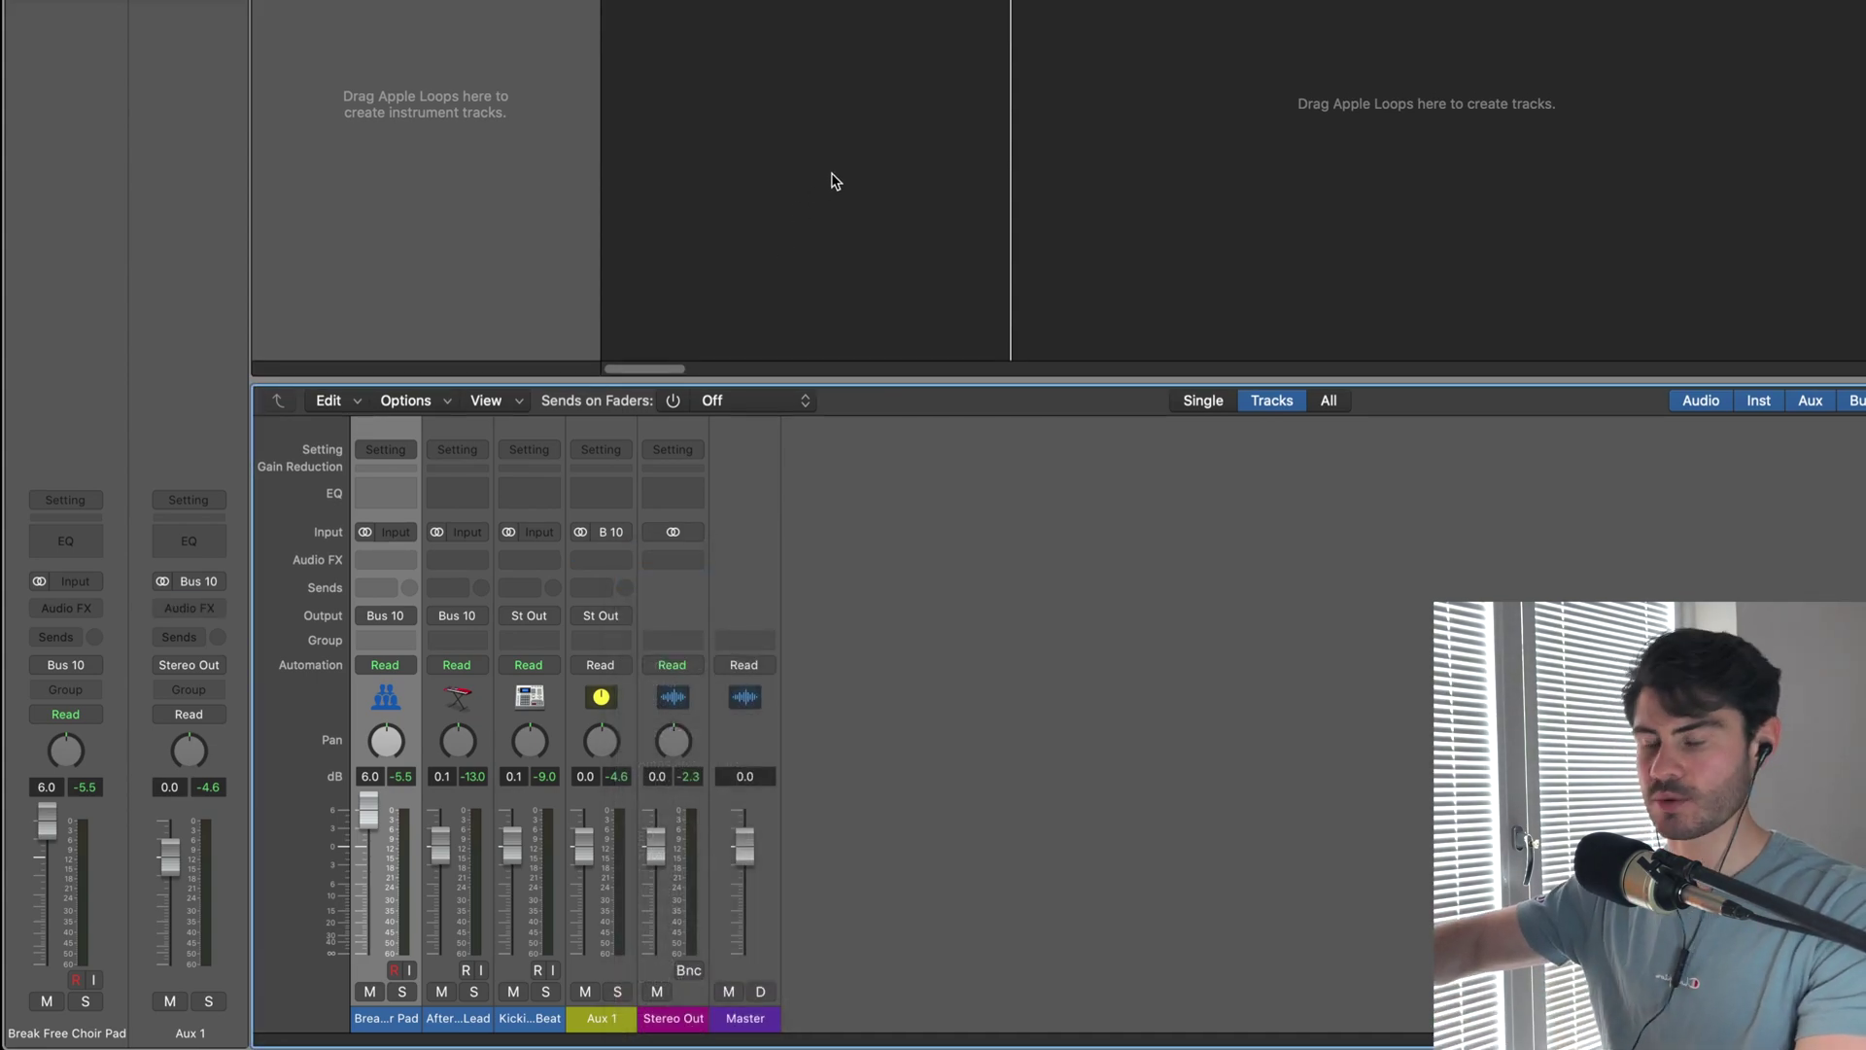
pyautogui.press('space')
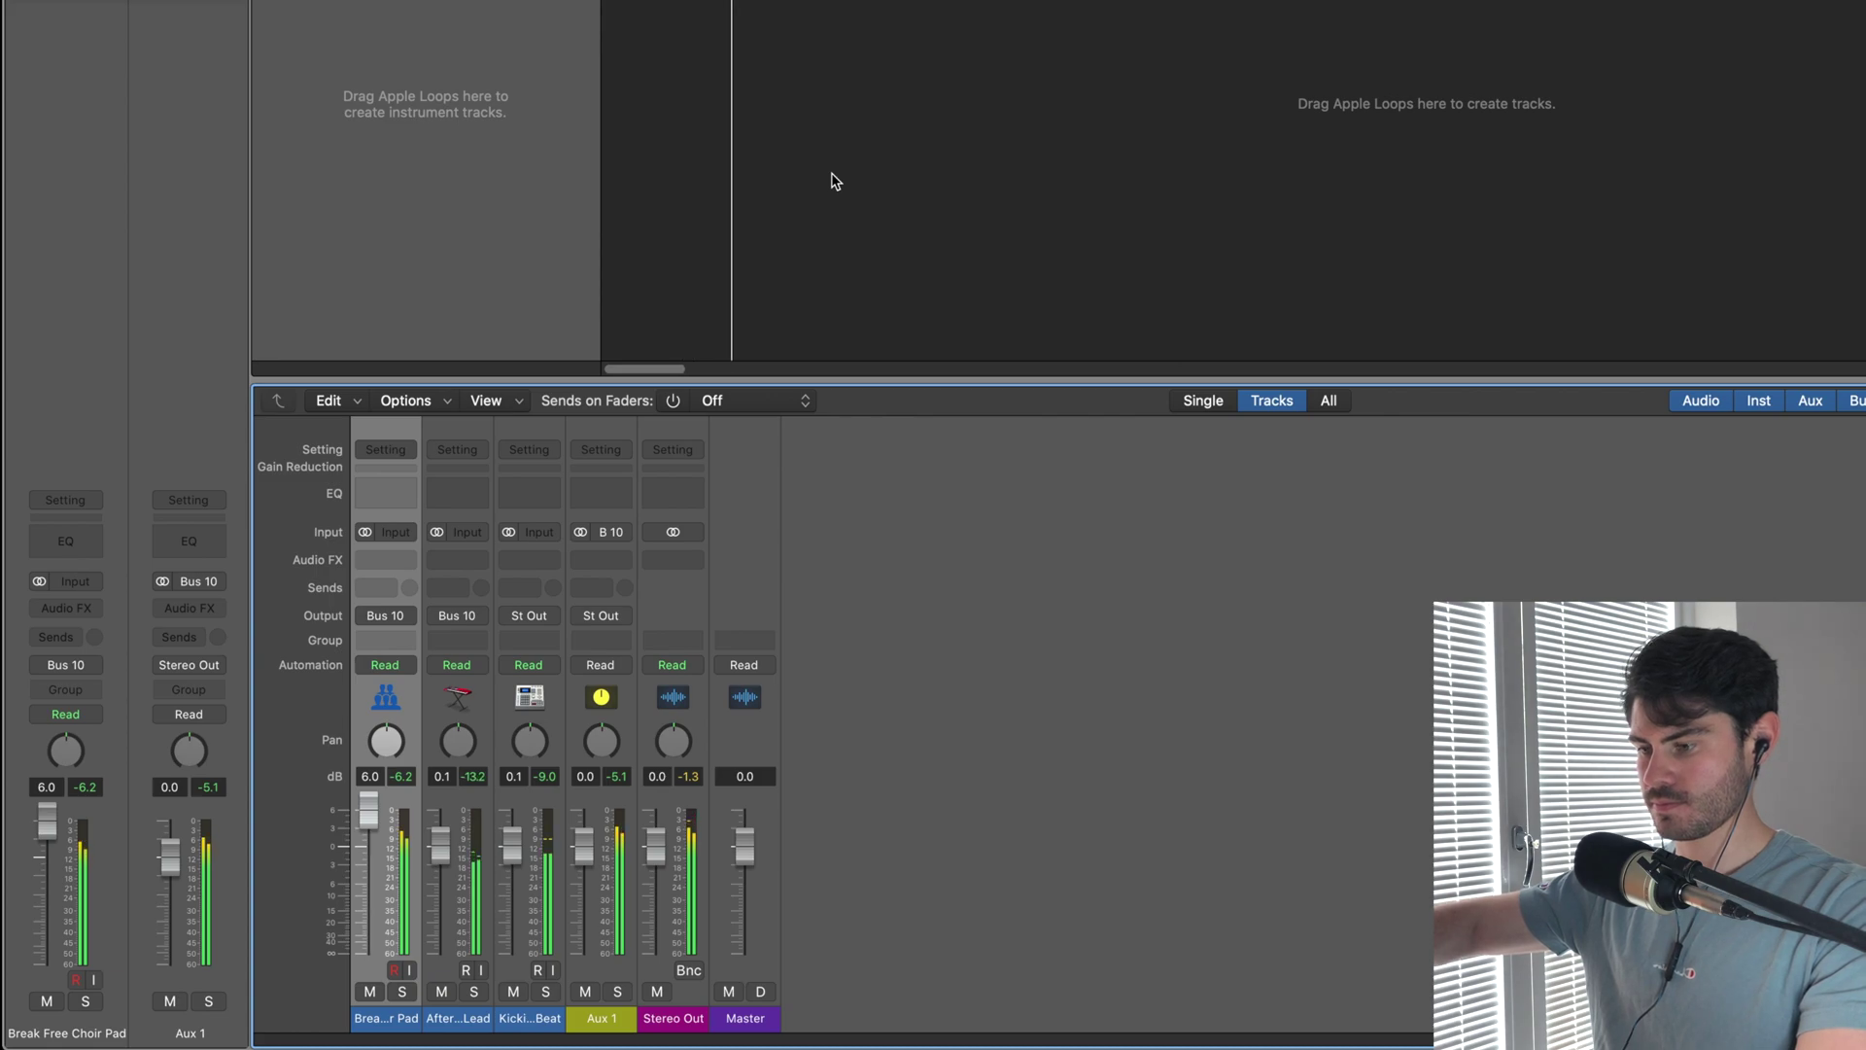
pyautogui.press('space')
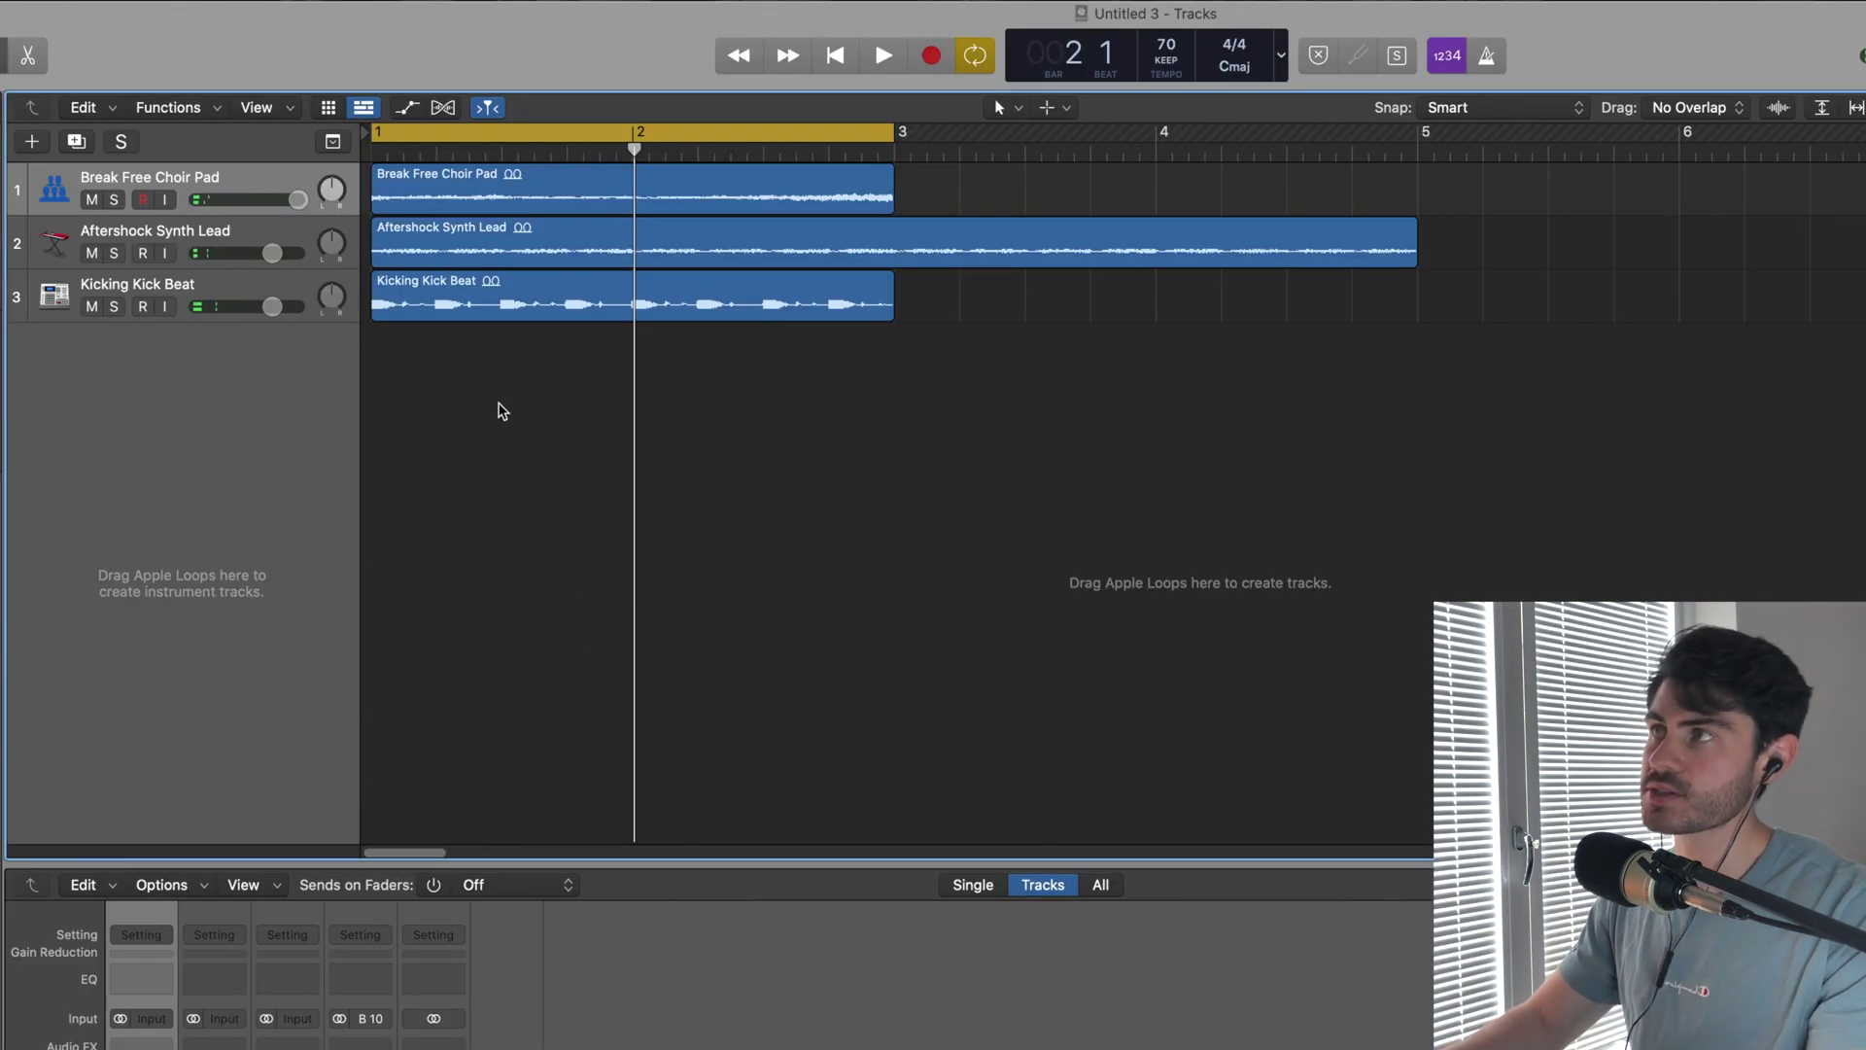
# Create a new Software Instrument track using LFOTool (Stereo) as the instrument.
pyautogui.click(32, 141)
pyautogui.click(957, 54)
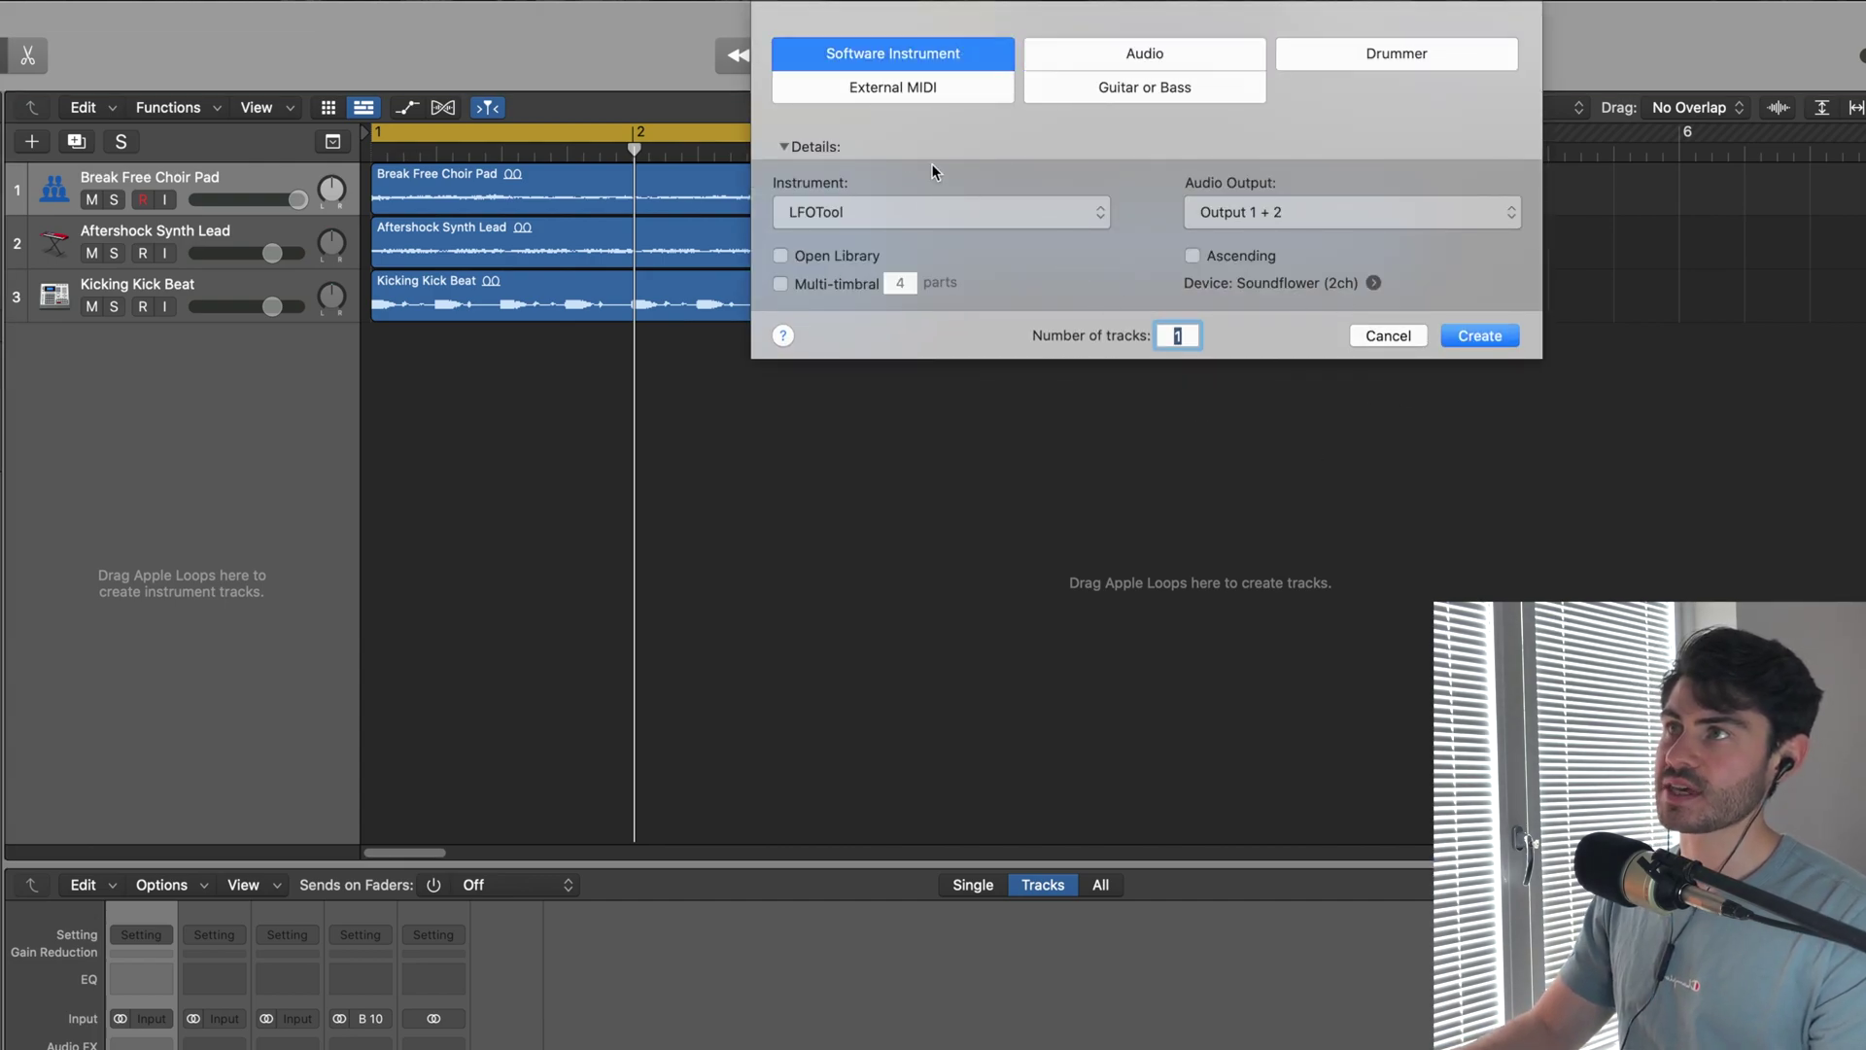
pyautogui.click(929, 204)
pyautogui.moveTo(916, 213)
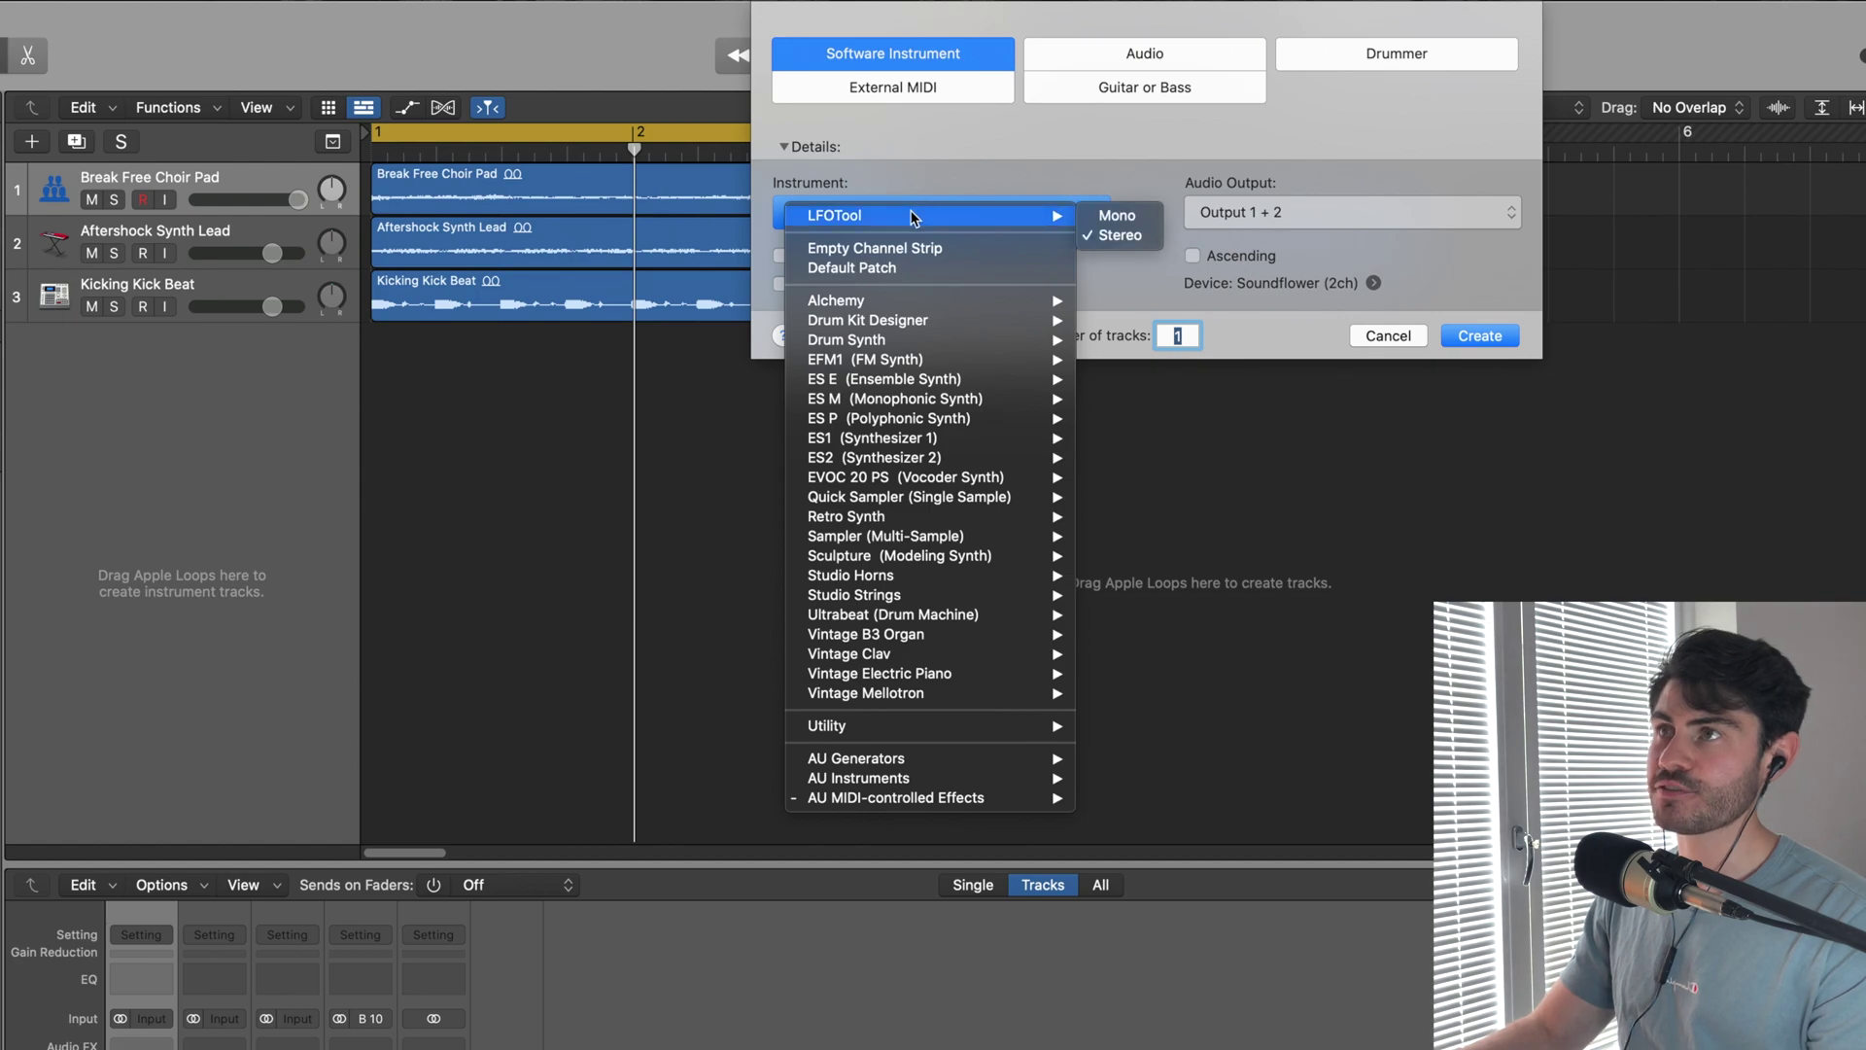
pyautogui.click(1095, 183)
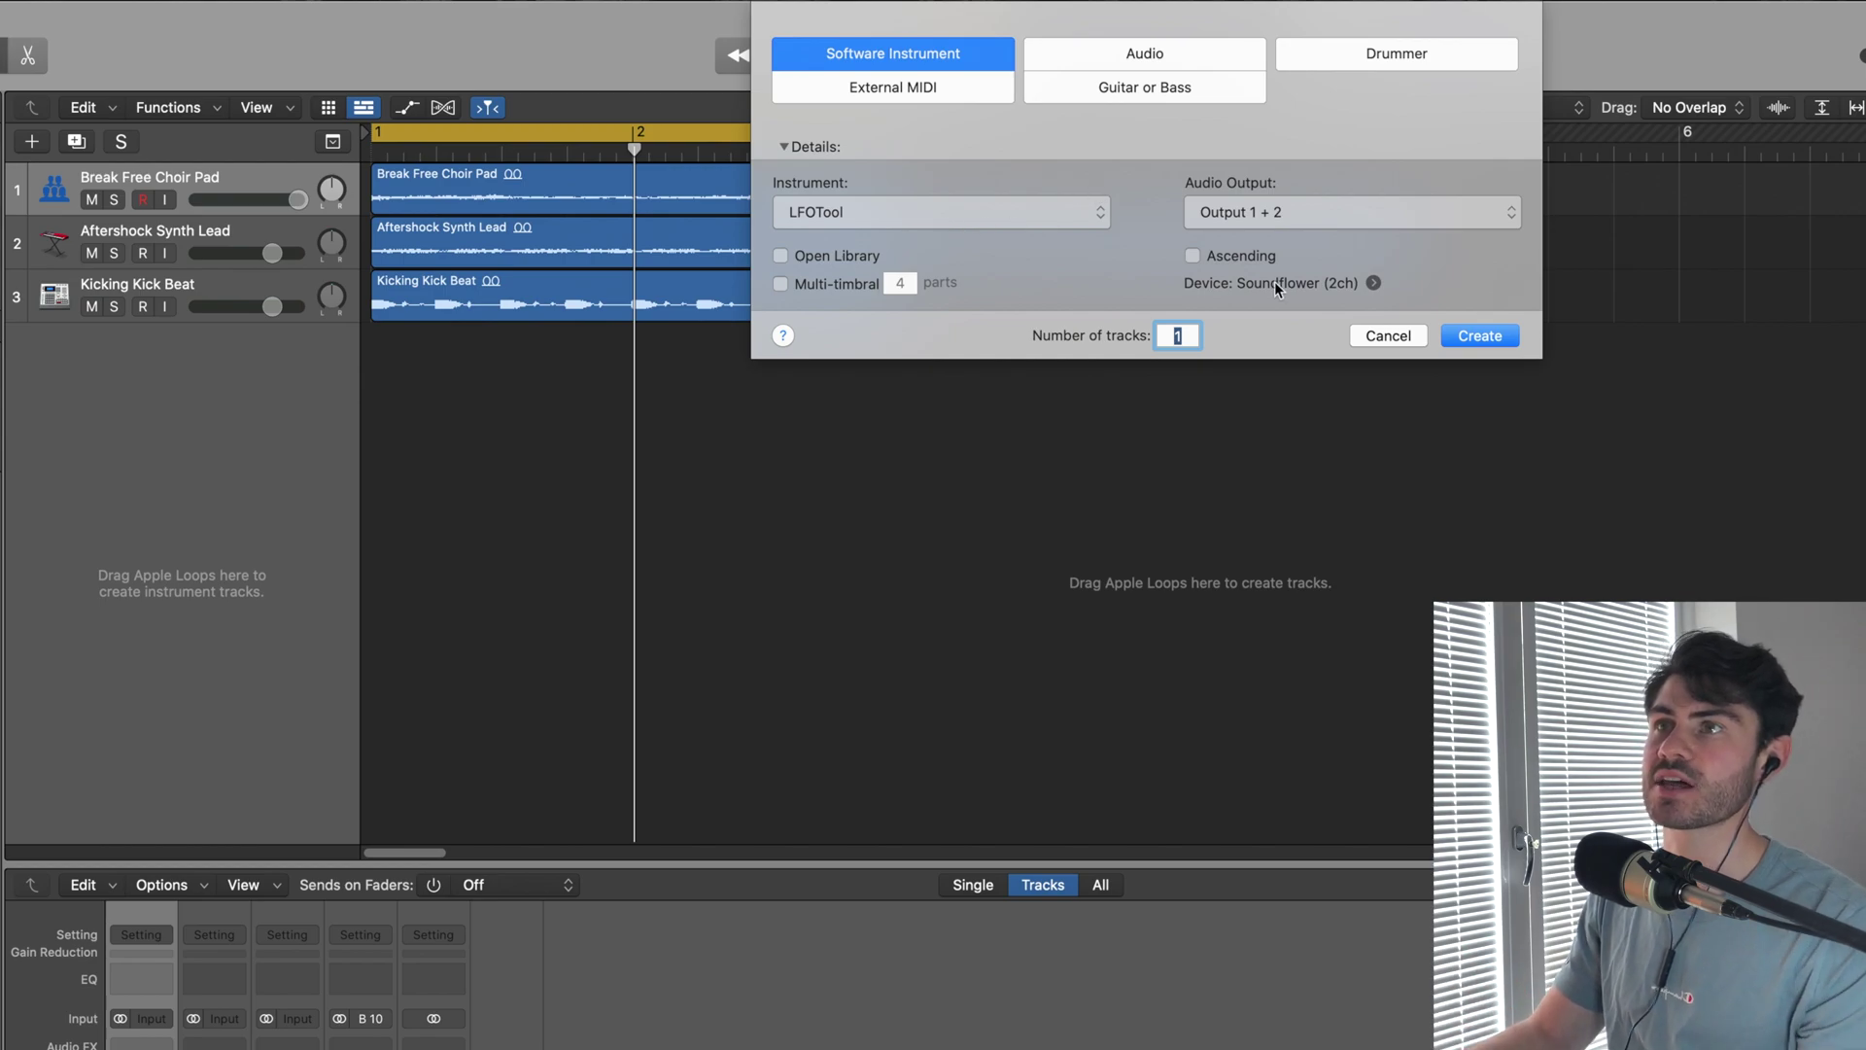
pyautogui.click(1502, 340)
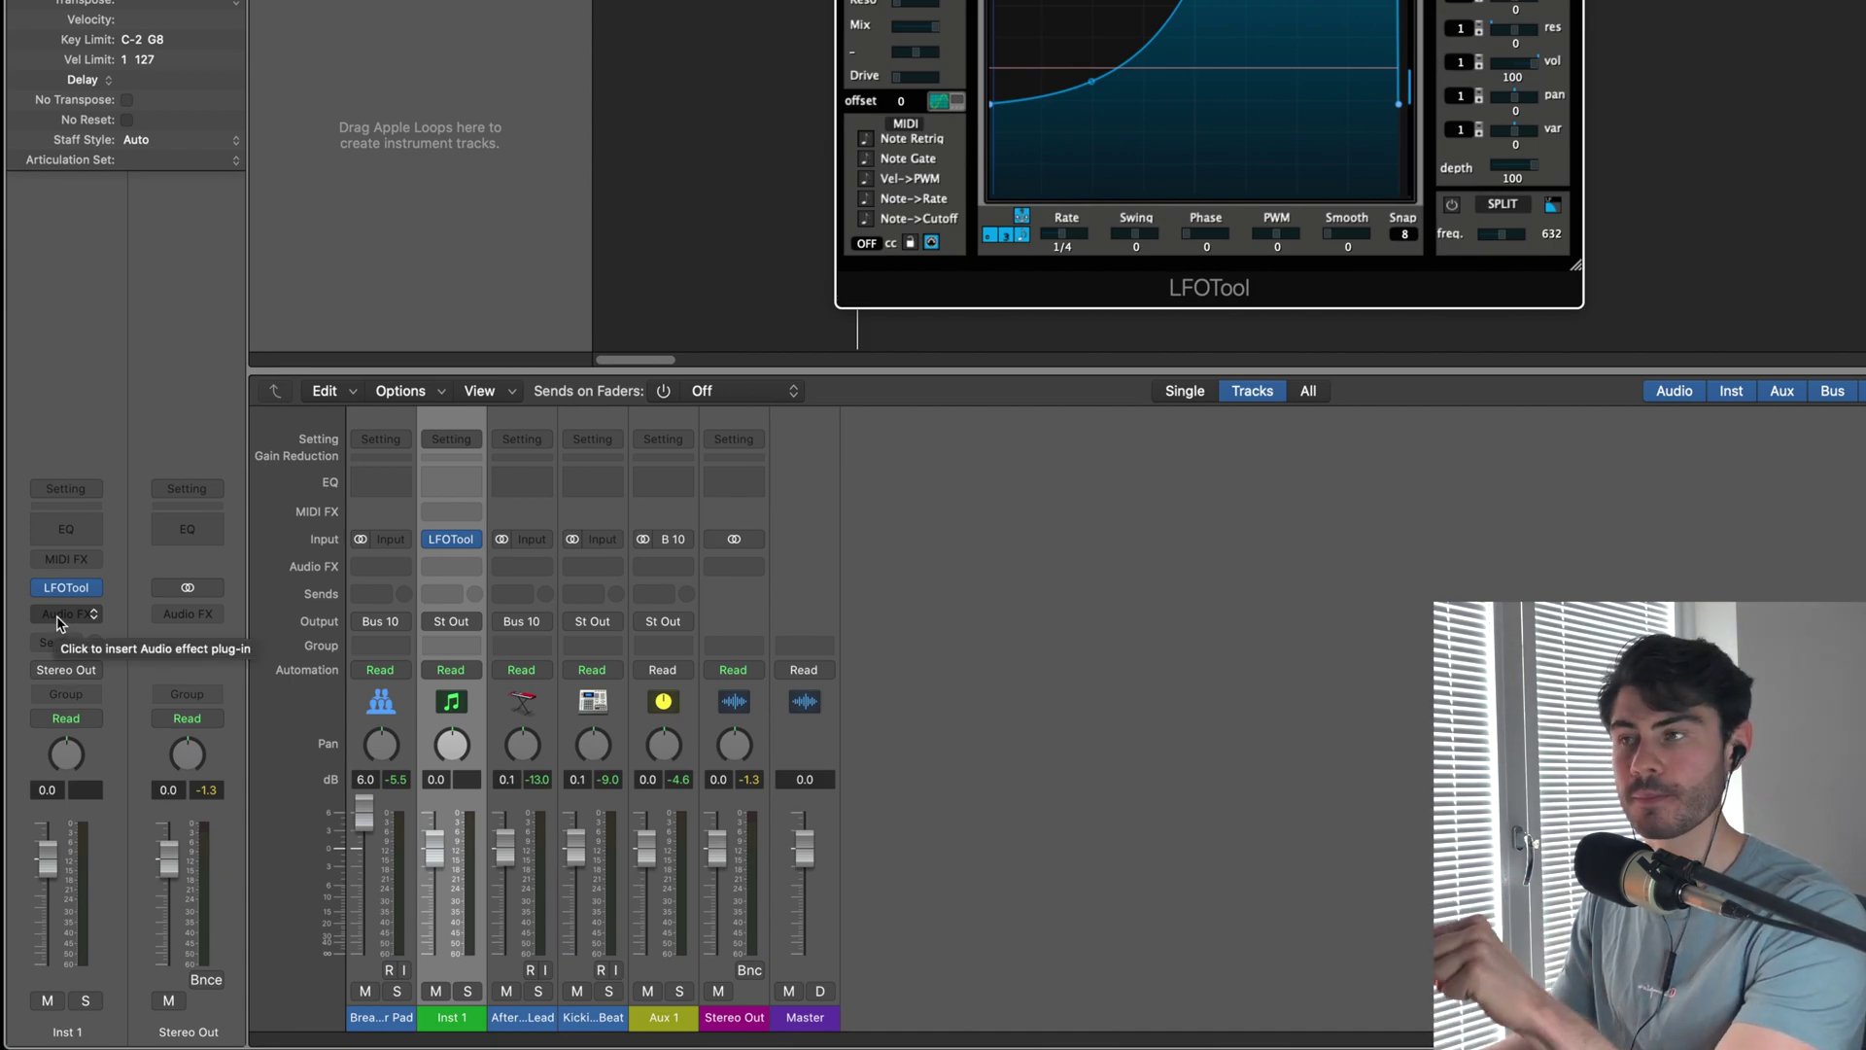
# Set the side-chain input of LFOTool on Inst 1 to Bus 10.
pyautogui.moveTo(68, 600)
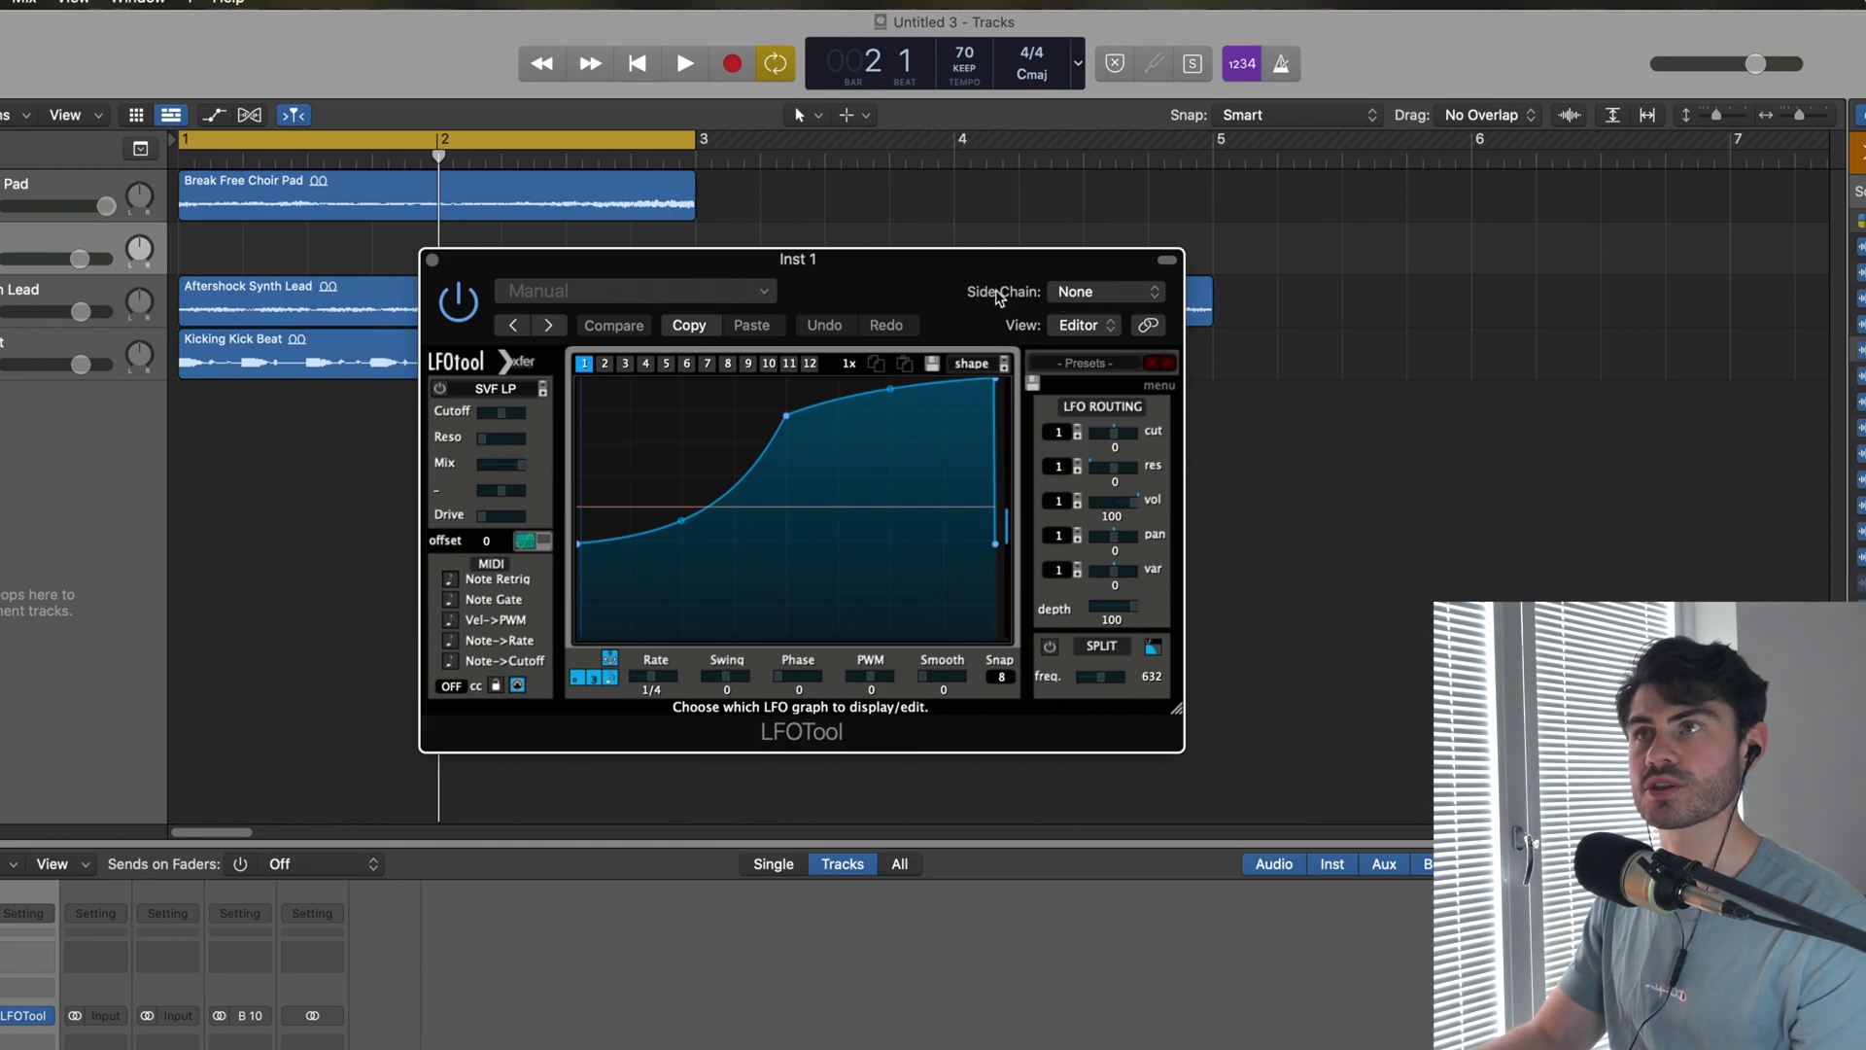
pyautogui.click(1094, 292)
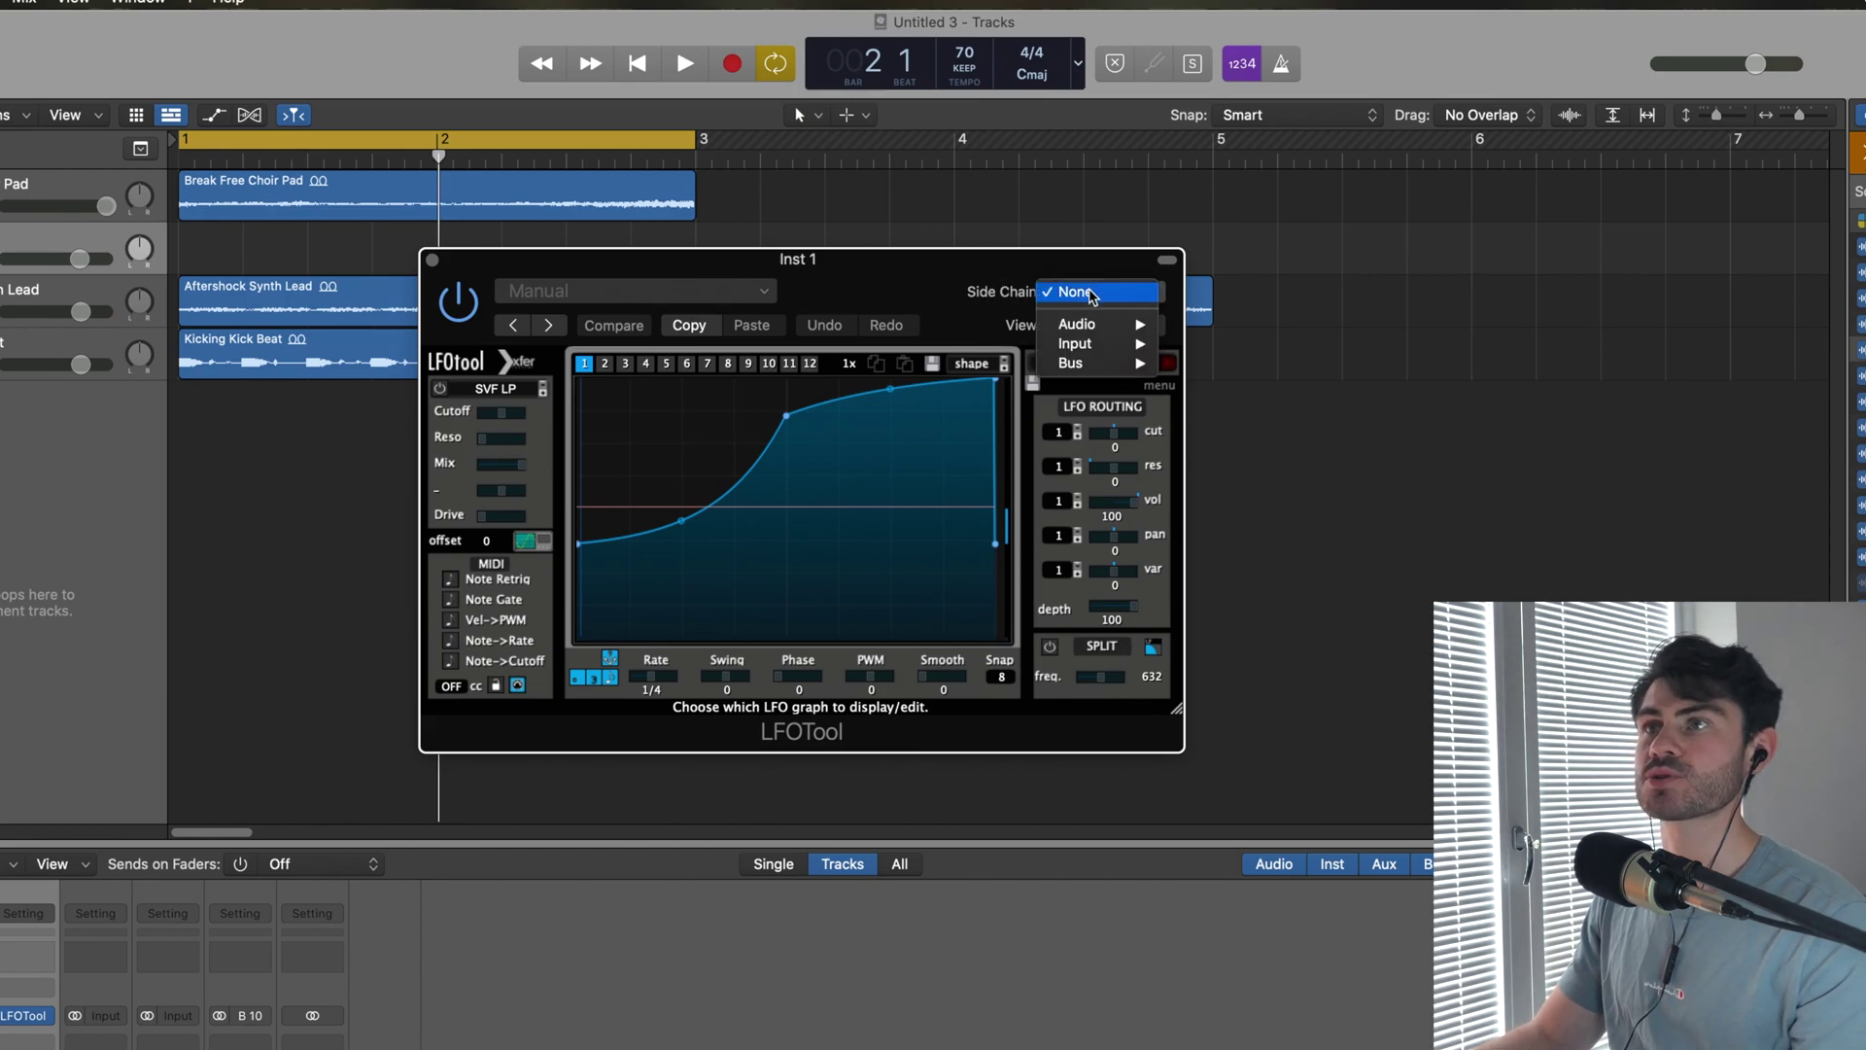
pyautogui.moveTo(1111, 331)
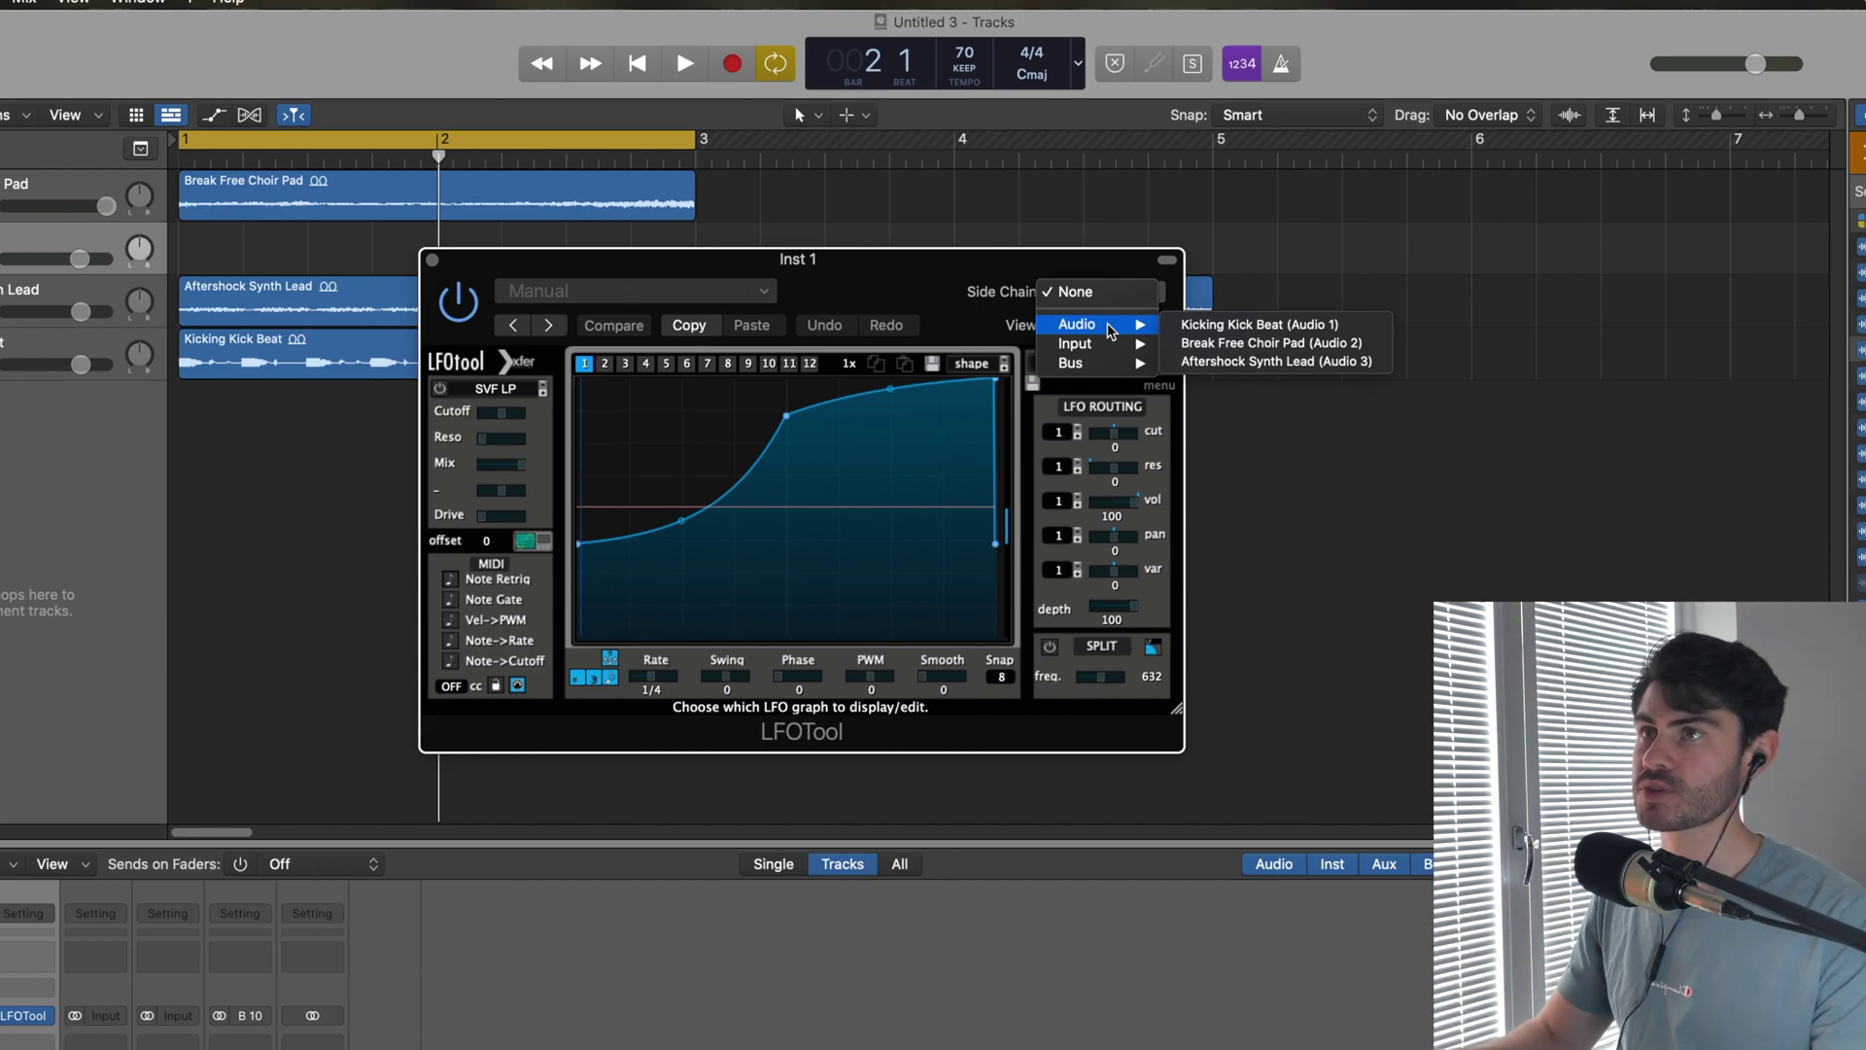
pyautogui.moveTo(1100, 374)
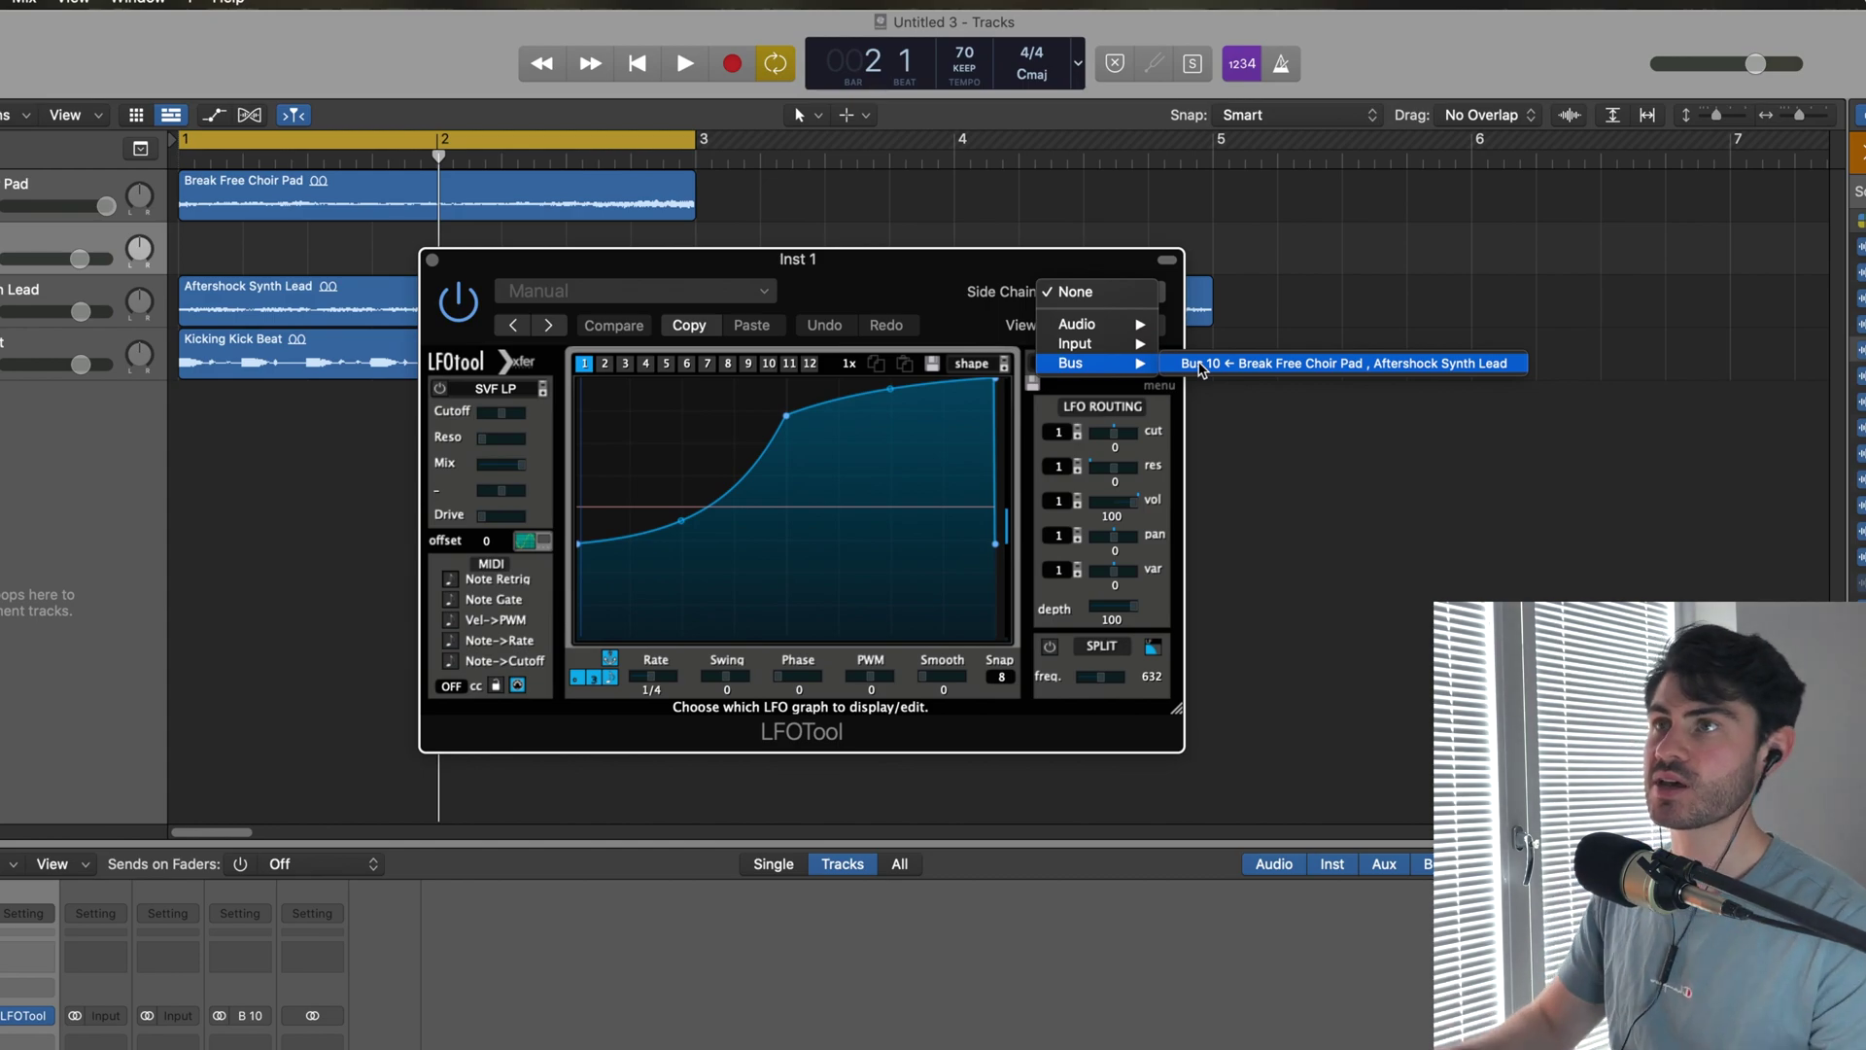
pyautogui.click(1202, 365)
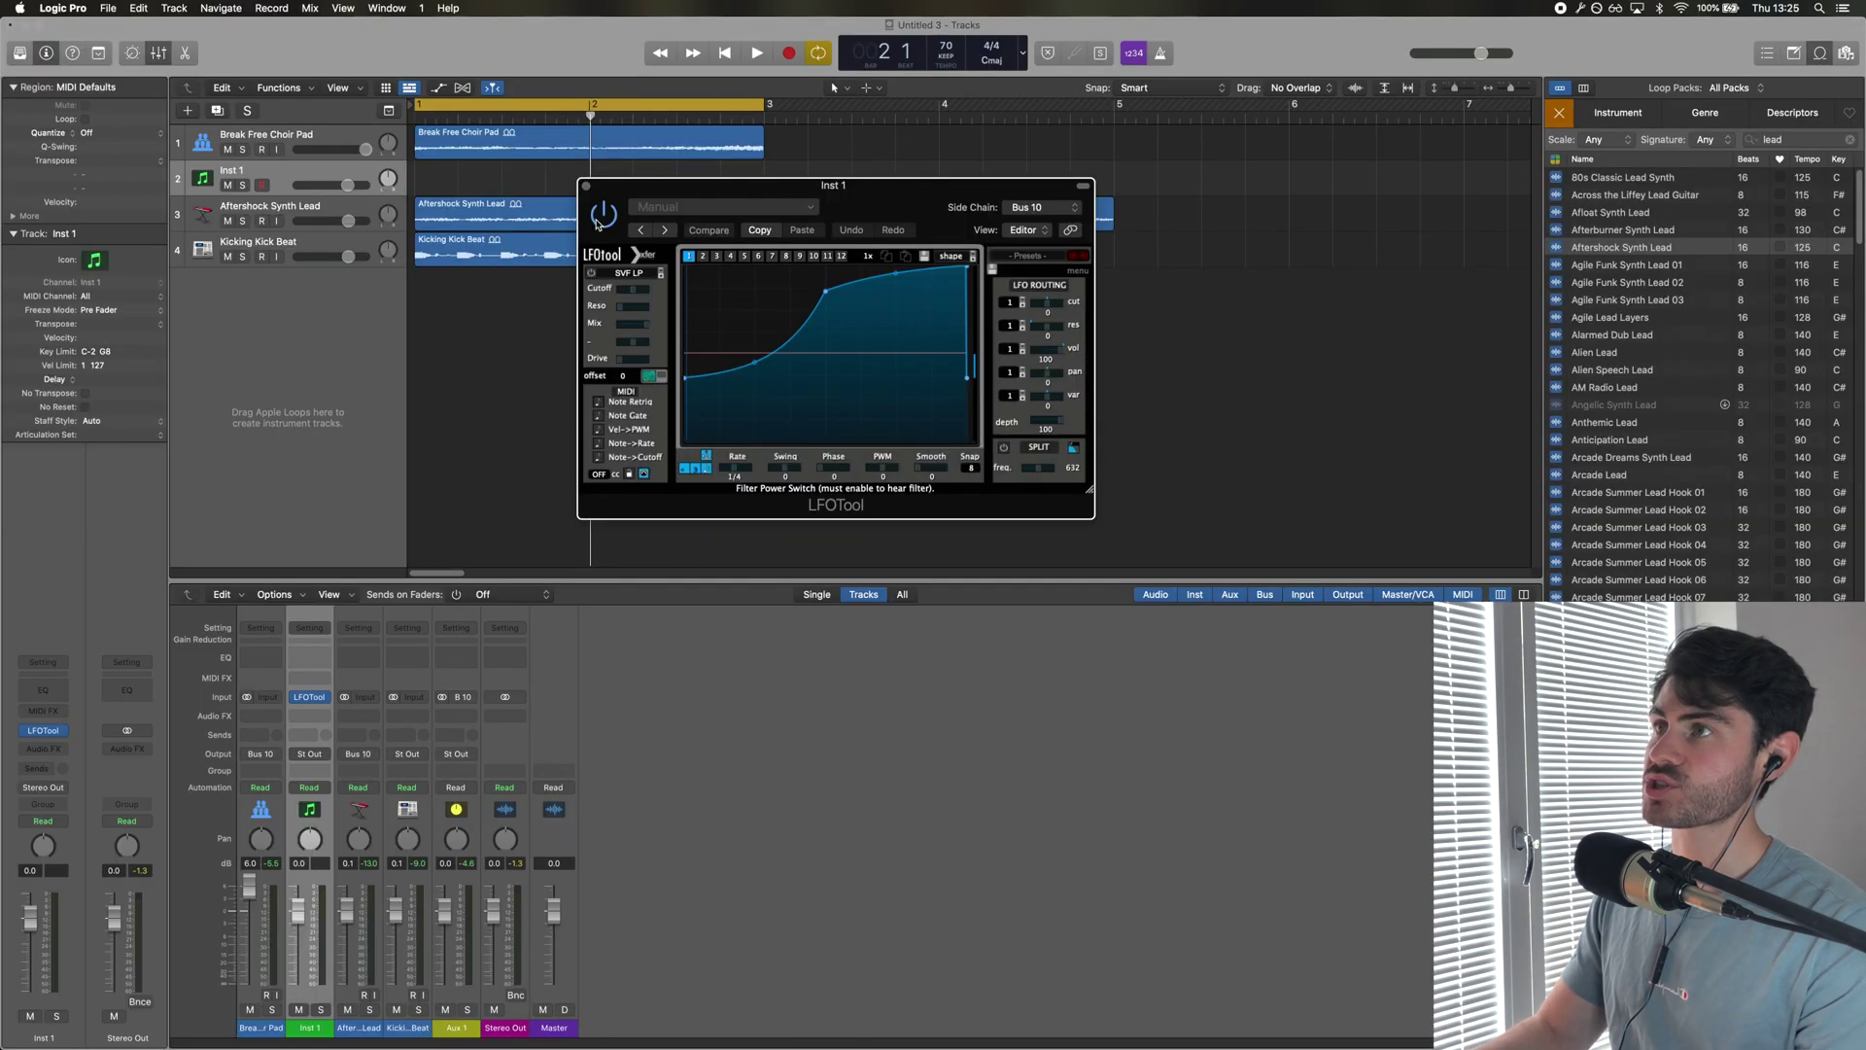
pyautogui.press('space')
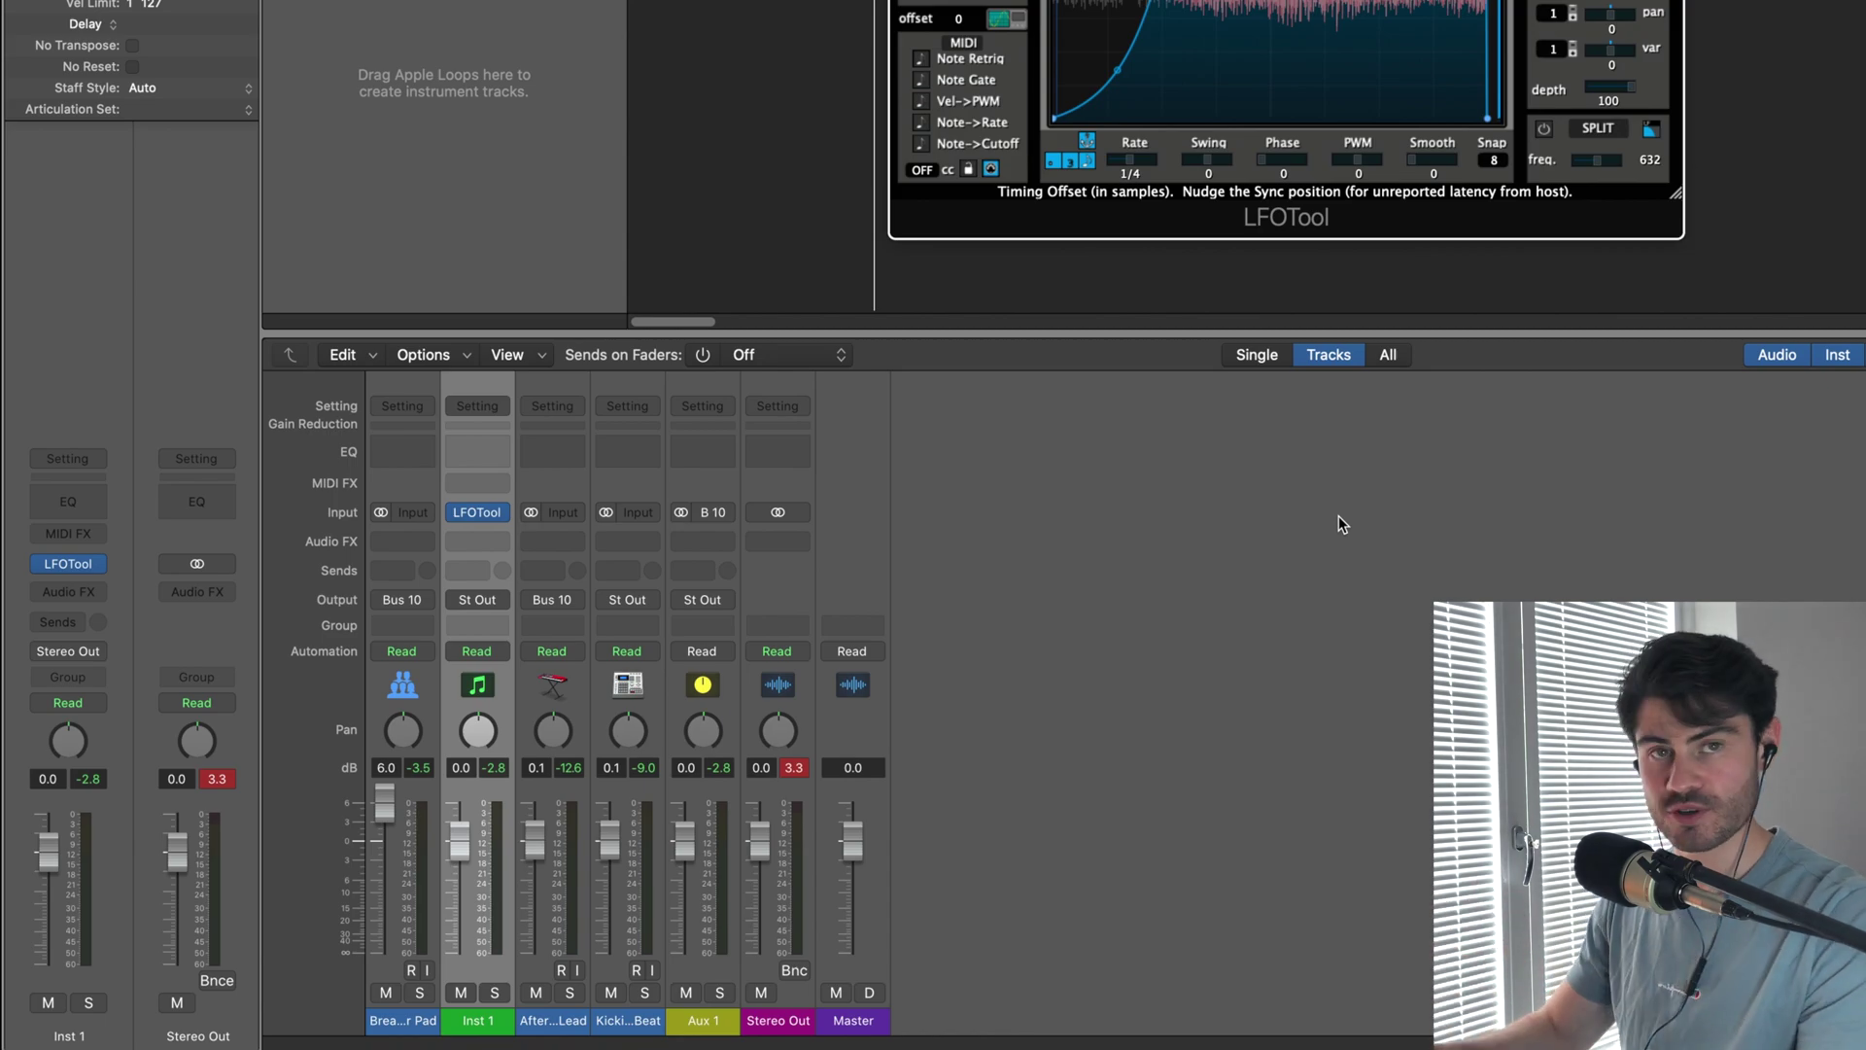
# Set Aux 1's output to No Output to silence the Bus 10 sidechain feed, and stop playback.
pyautogui.click(1030, 865)
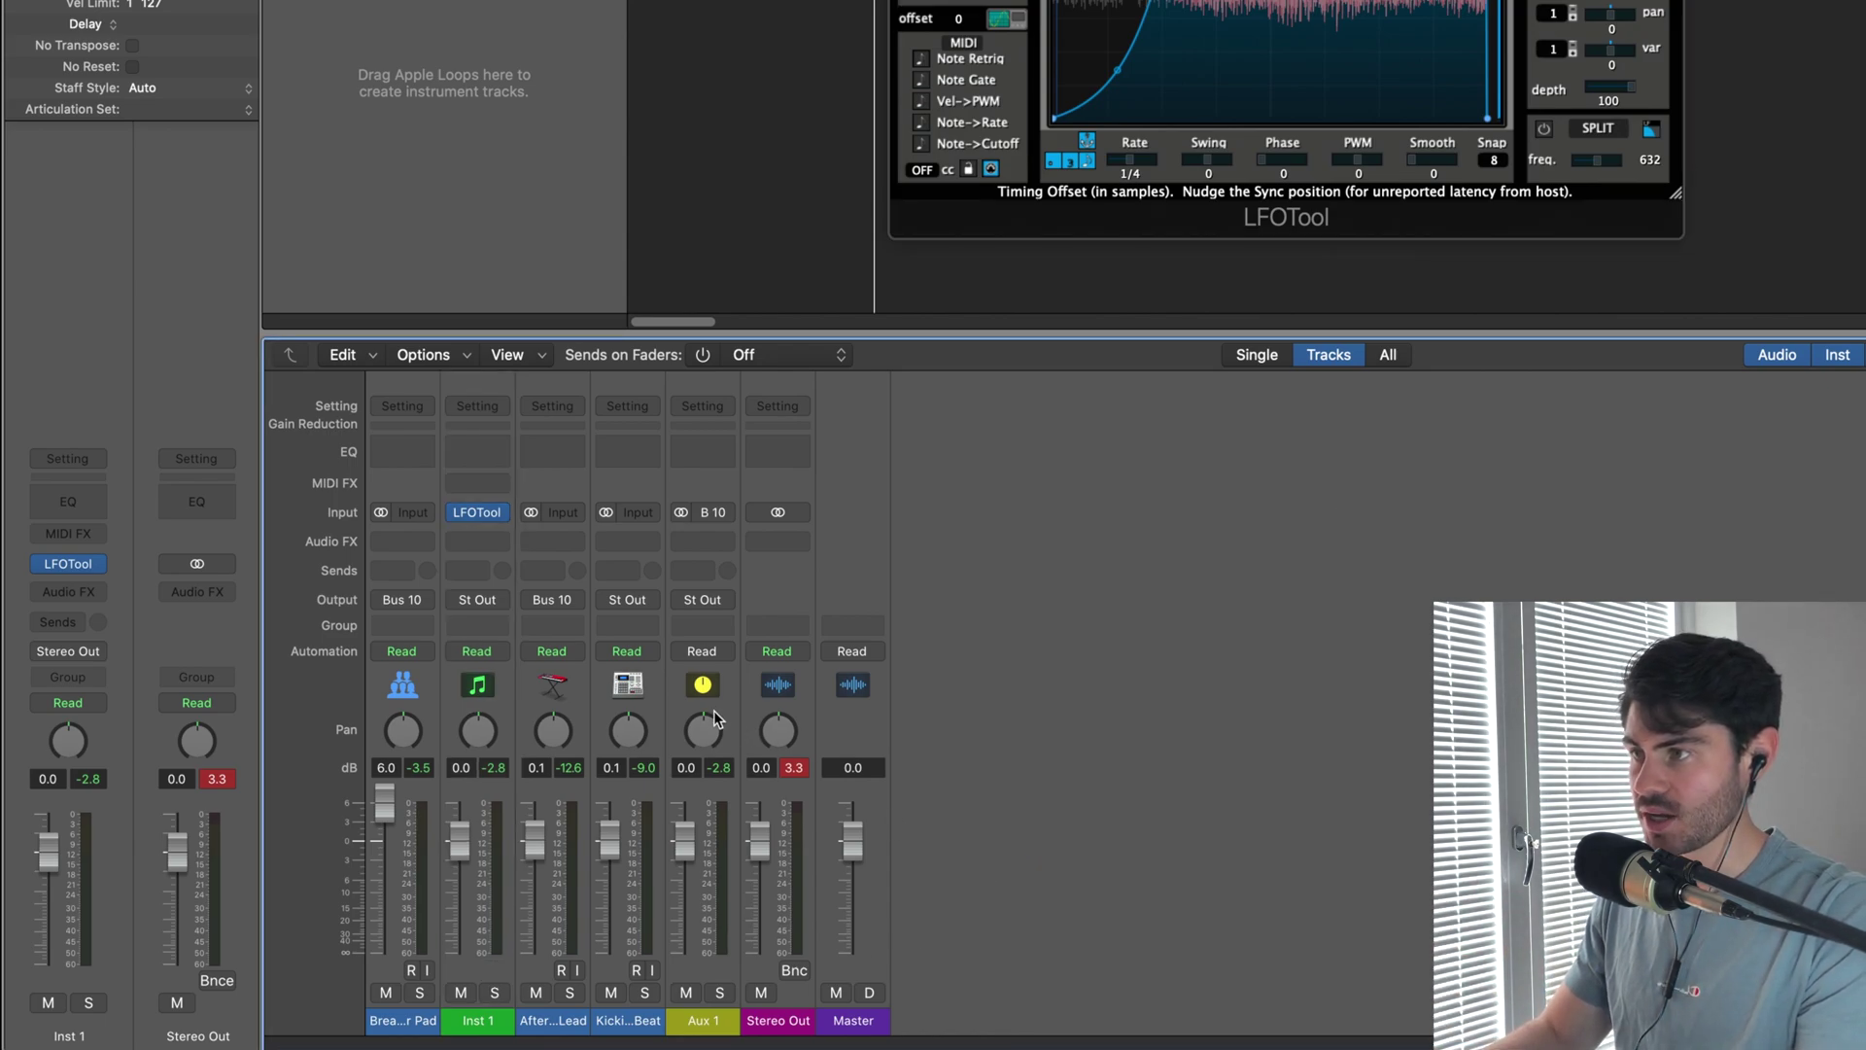
pyautogui.click(731, 768)
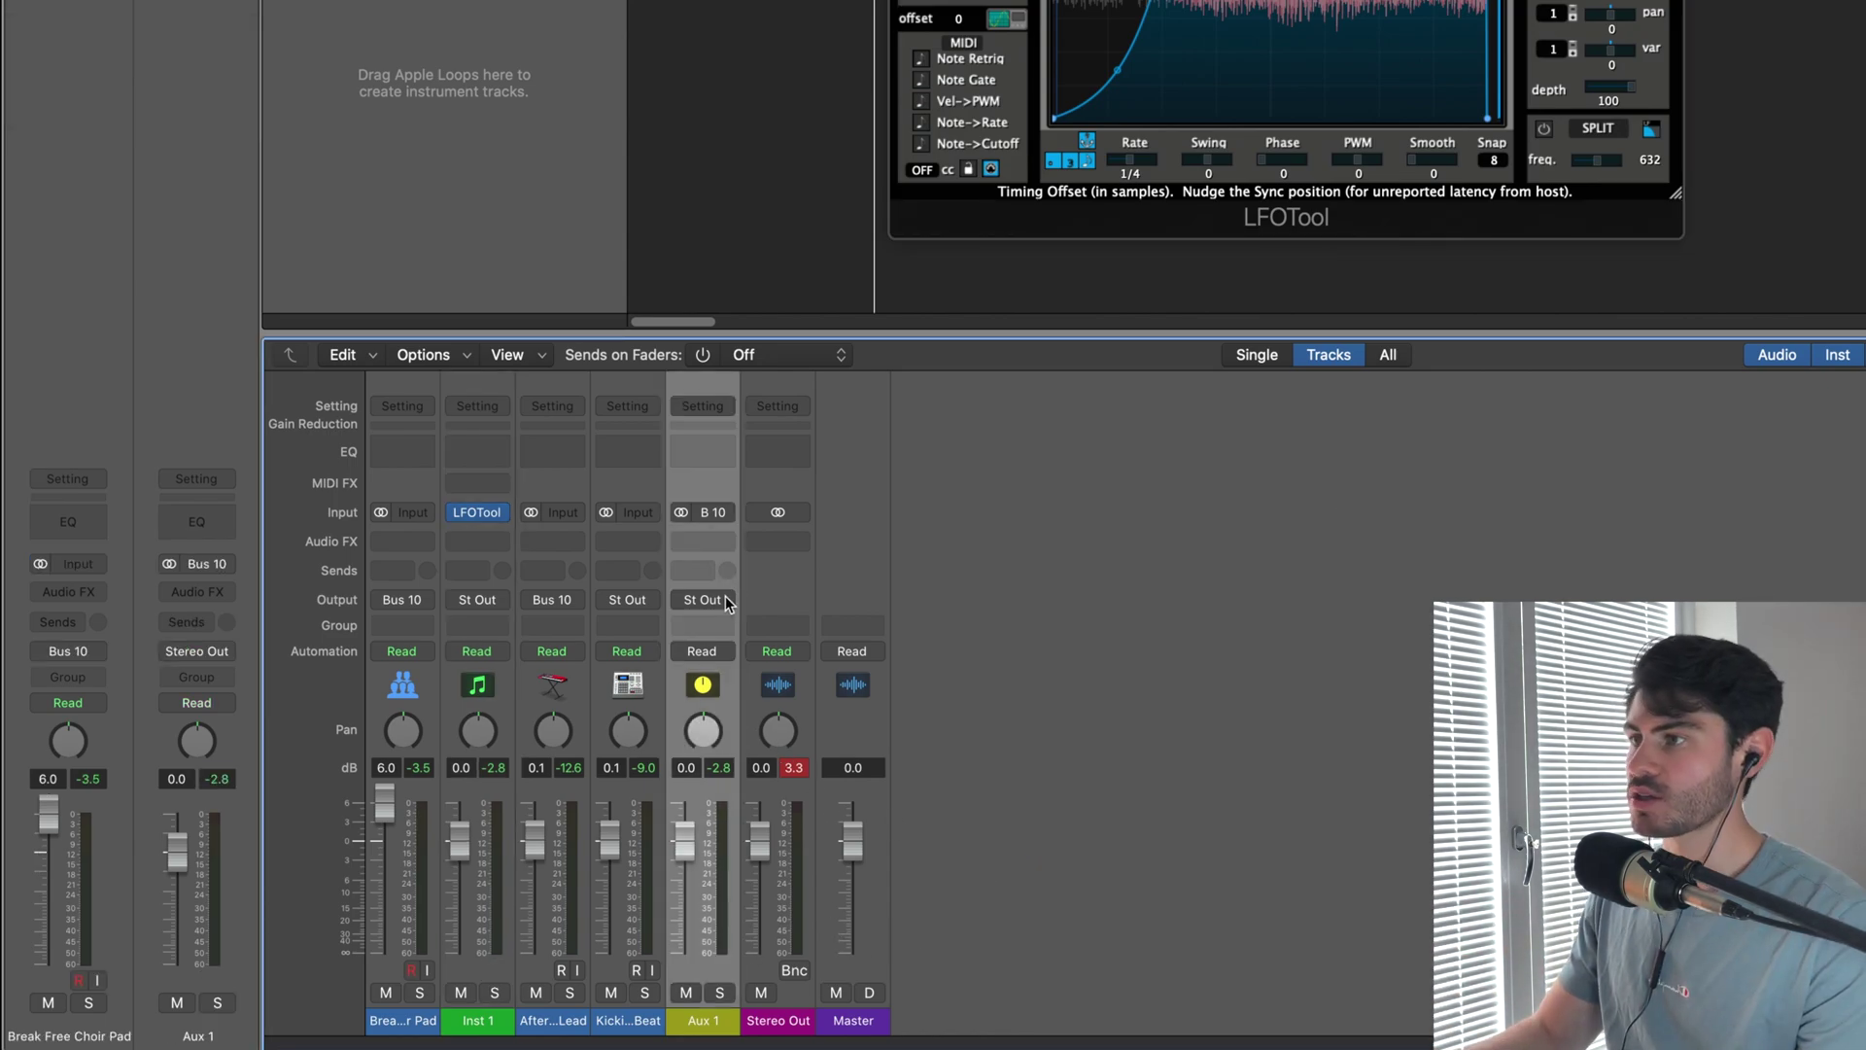
pyautogui.click(725, 597)
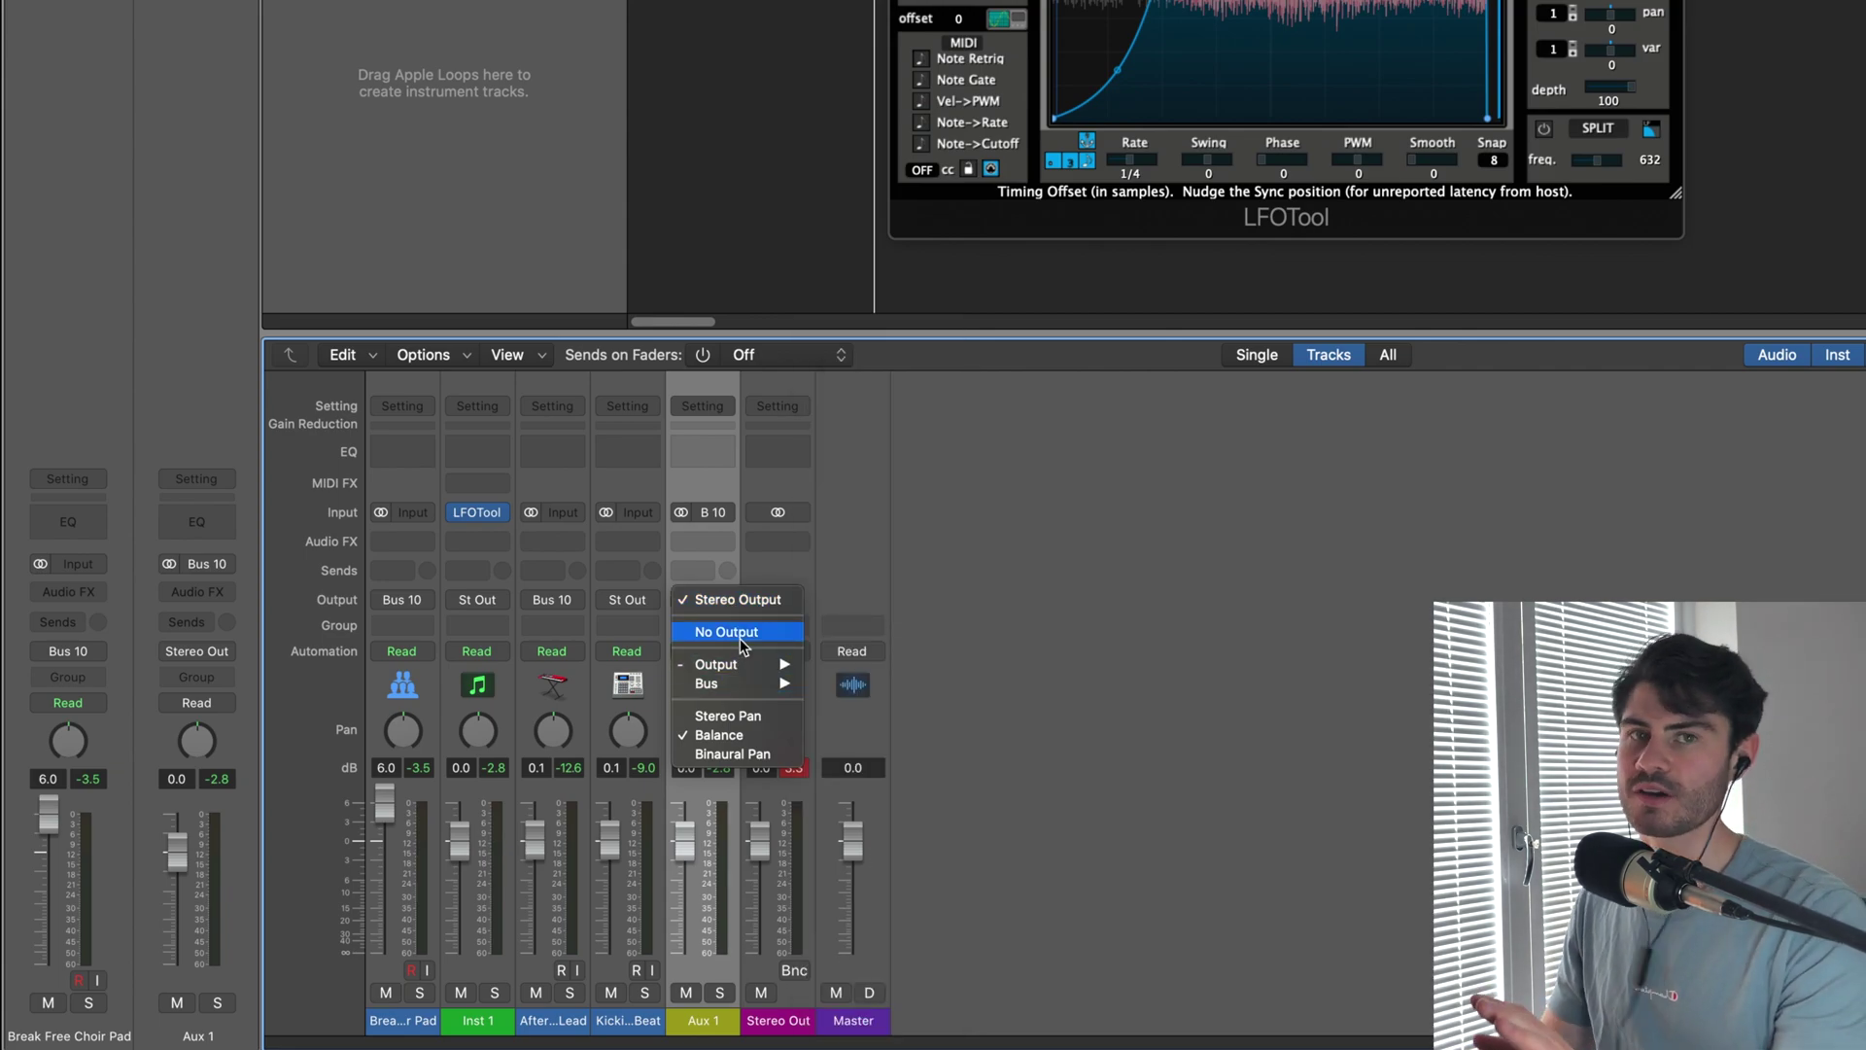
pyautogui.click(739, 634)
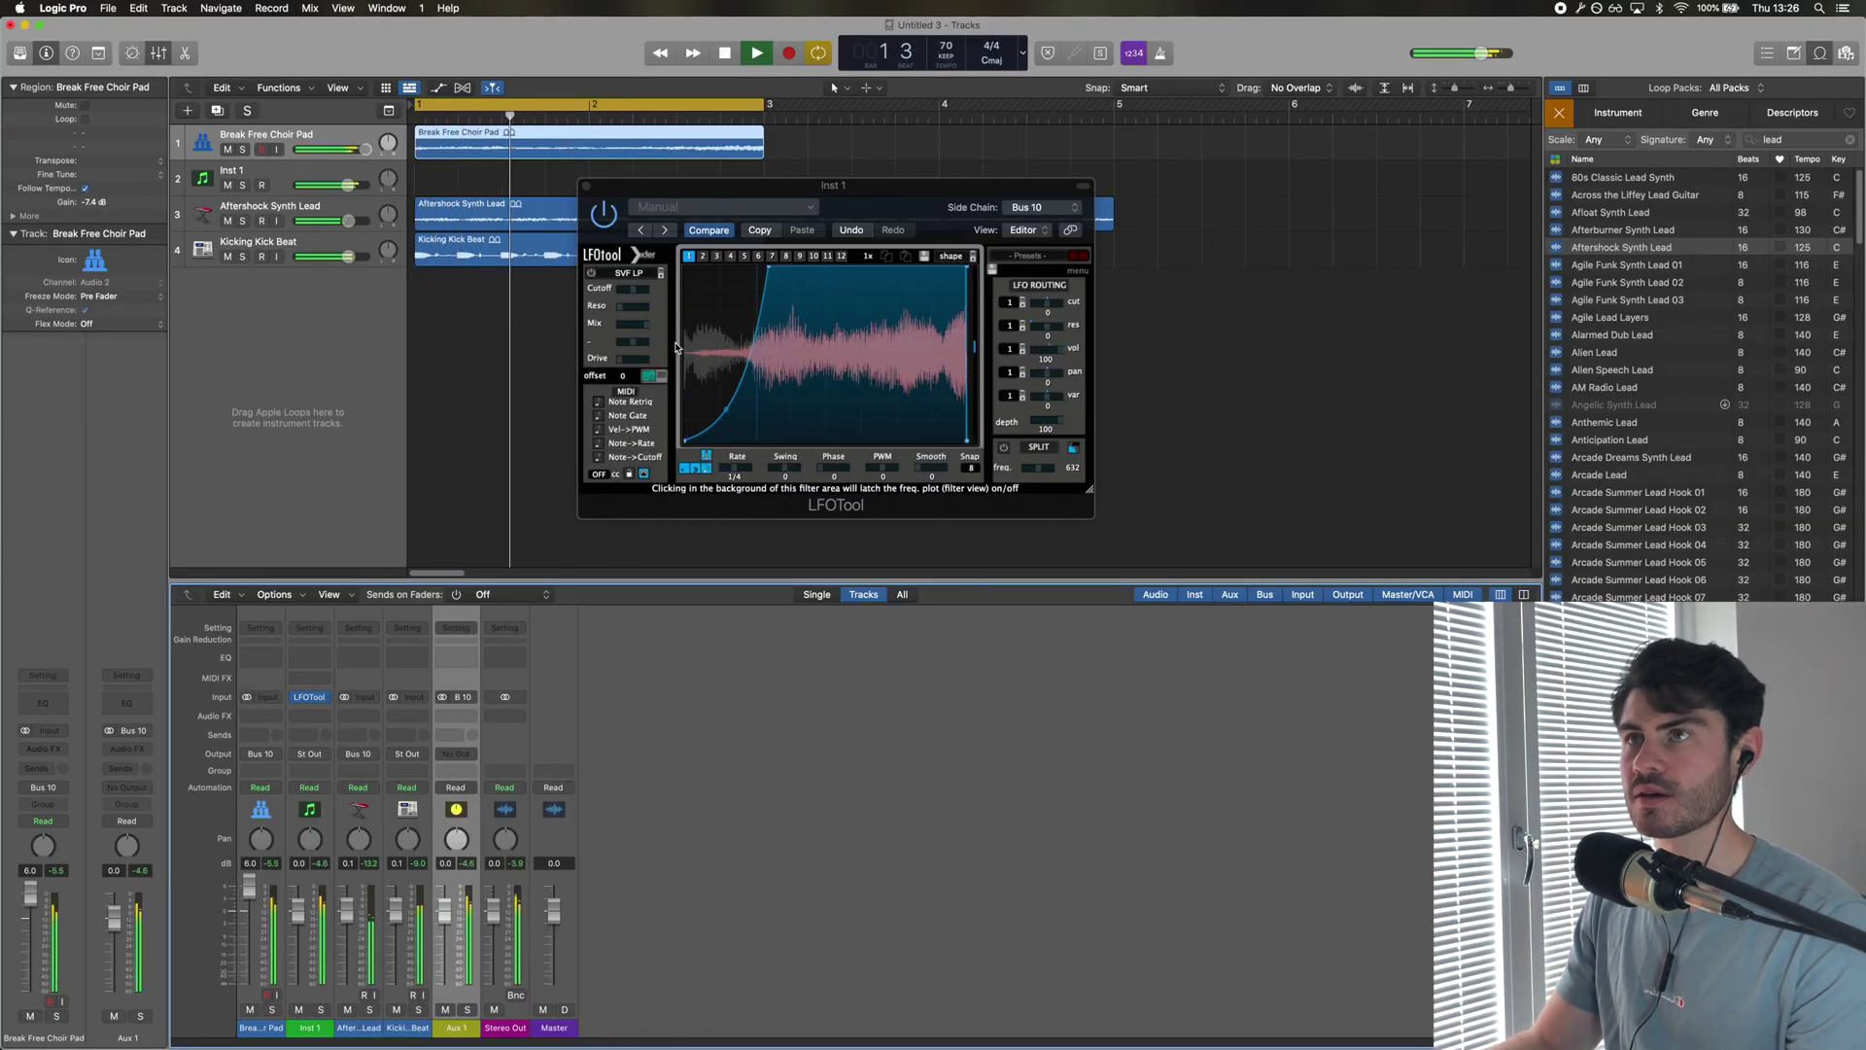
pyautogui.press('space')
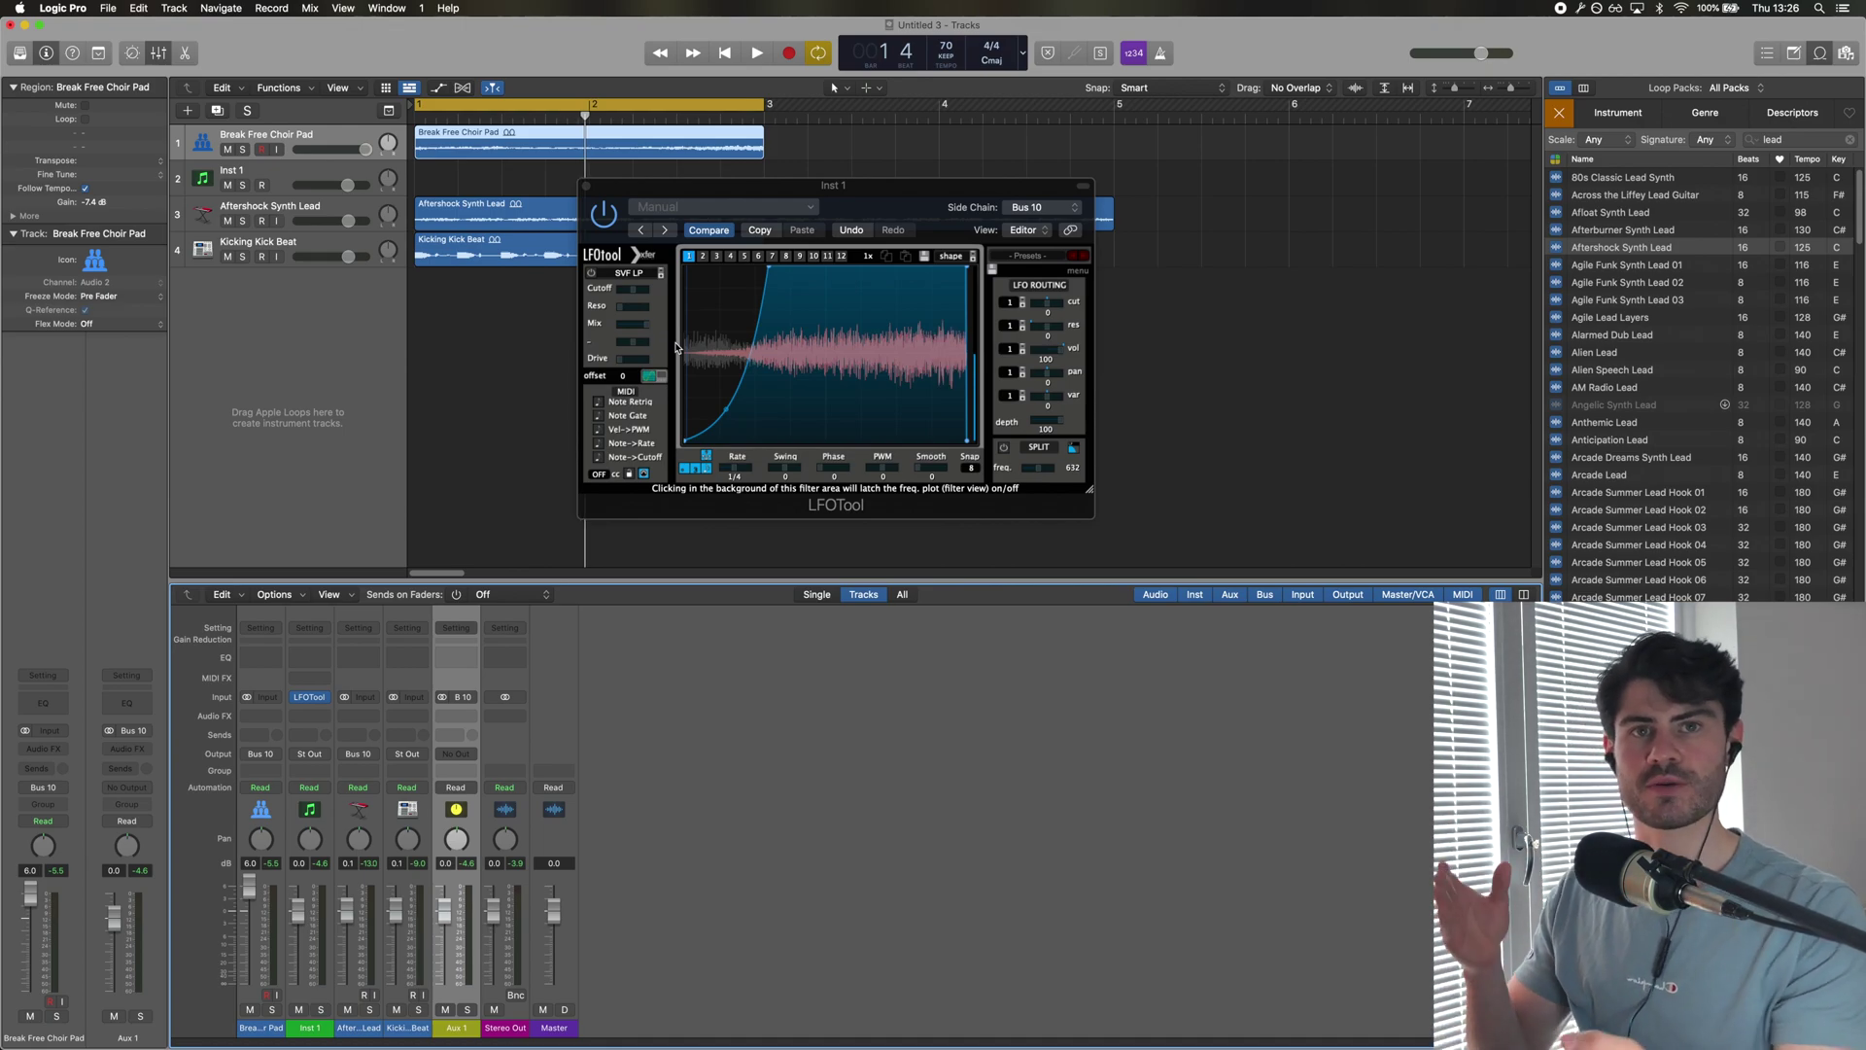
# Move Inst 1 below Kicking Kick Beat and give it an empty MIDI region looped to bar 3.
pyautogui.moveTo(778, 185); pyautogui.dragTo(961, 137)
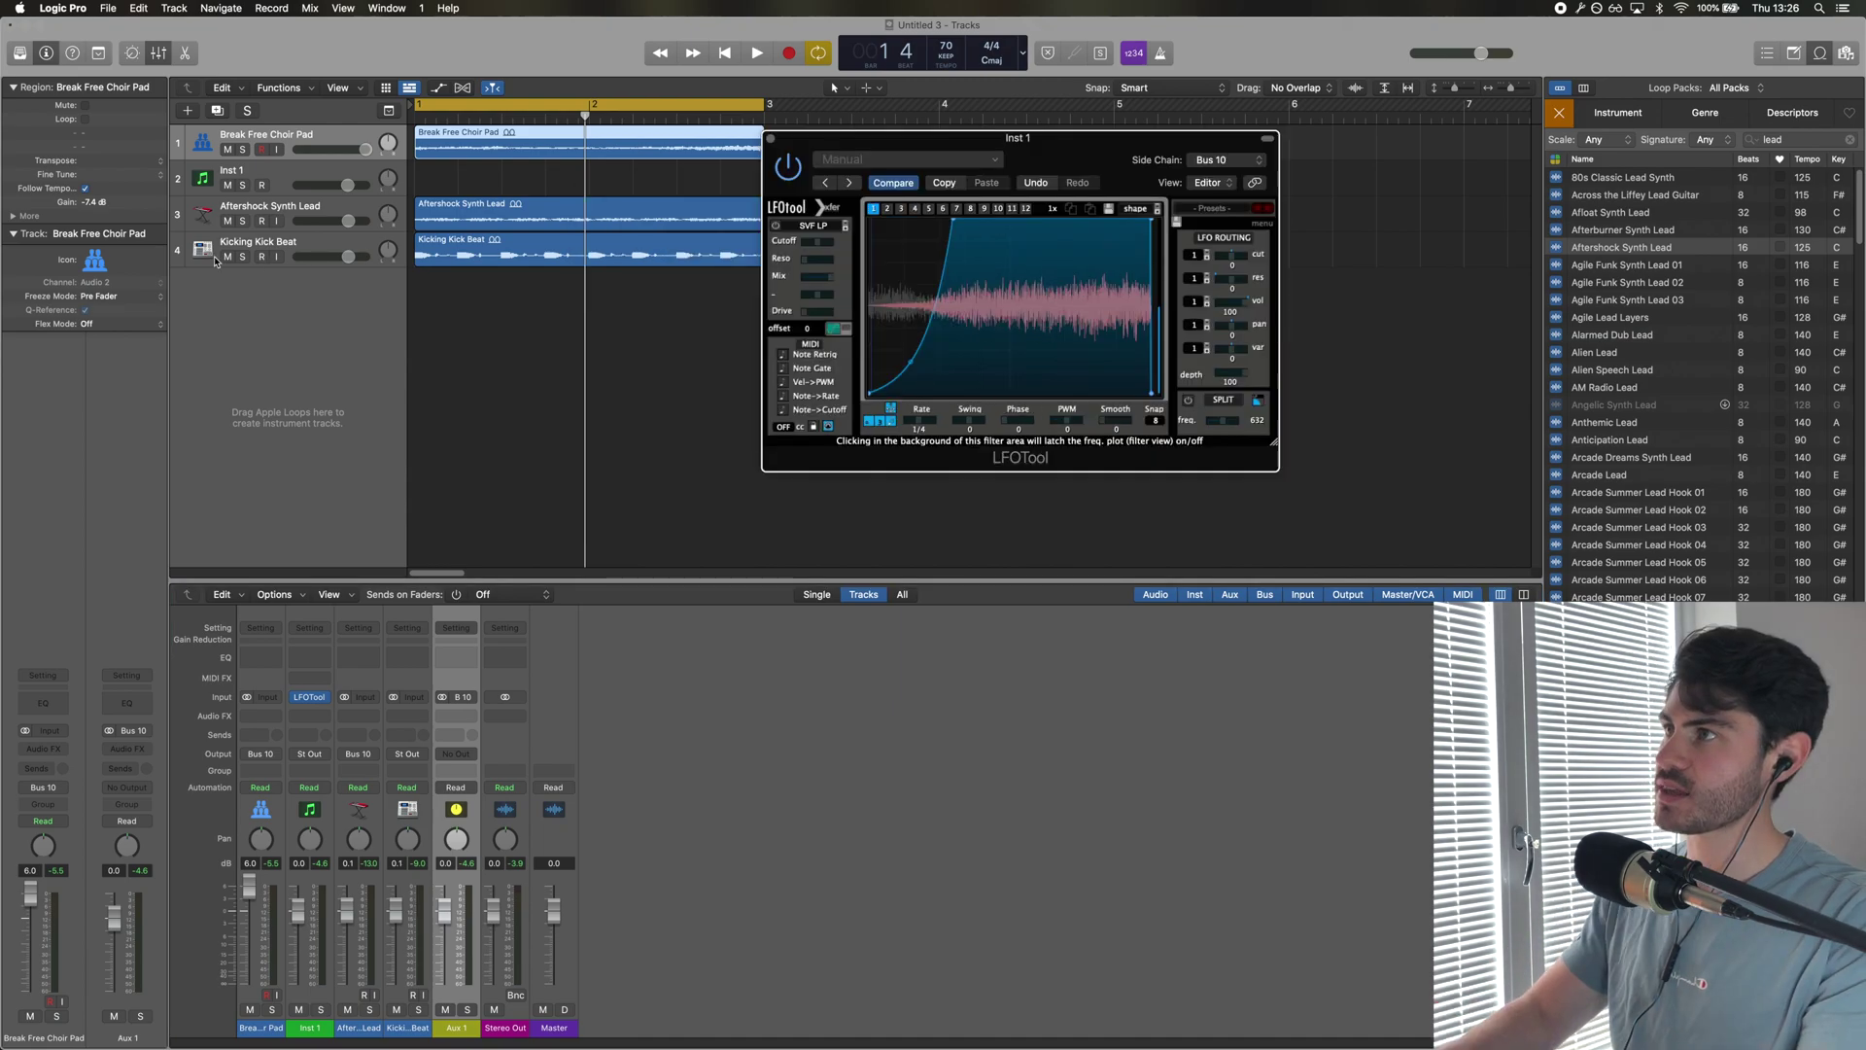
pyautogui.moveTo(246, 176); pyautogui.dragTo(273, 245)
pyautogui.rightClick(426, 253)
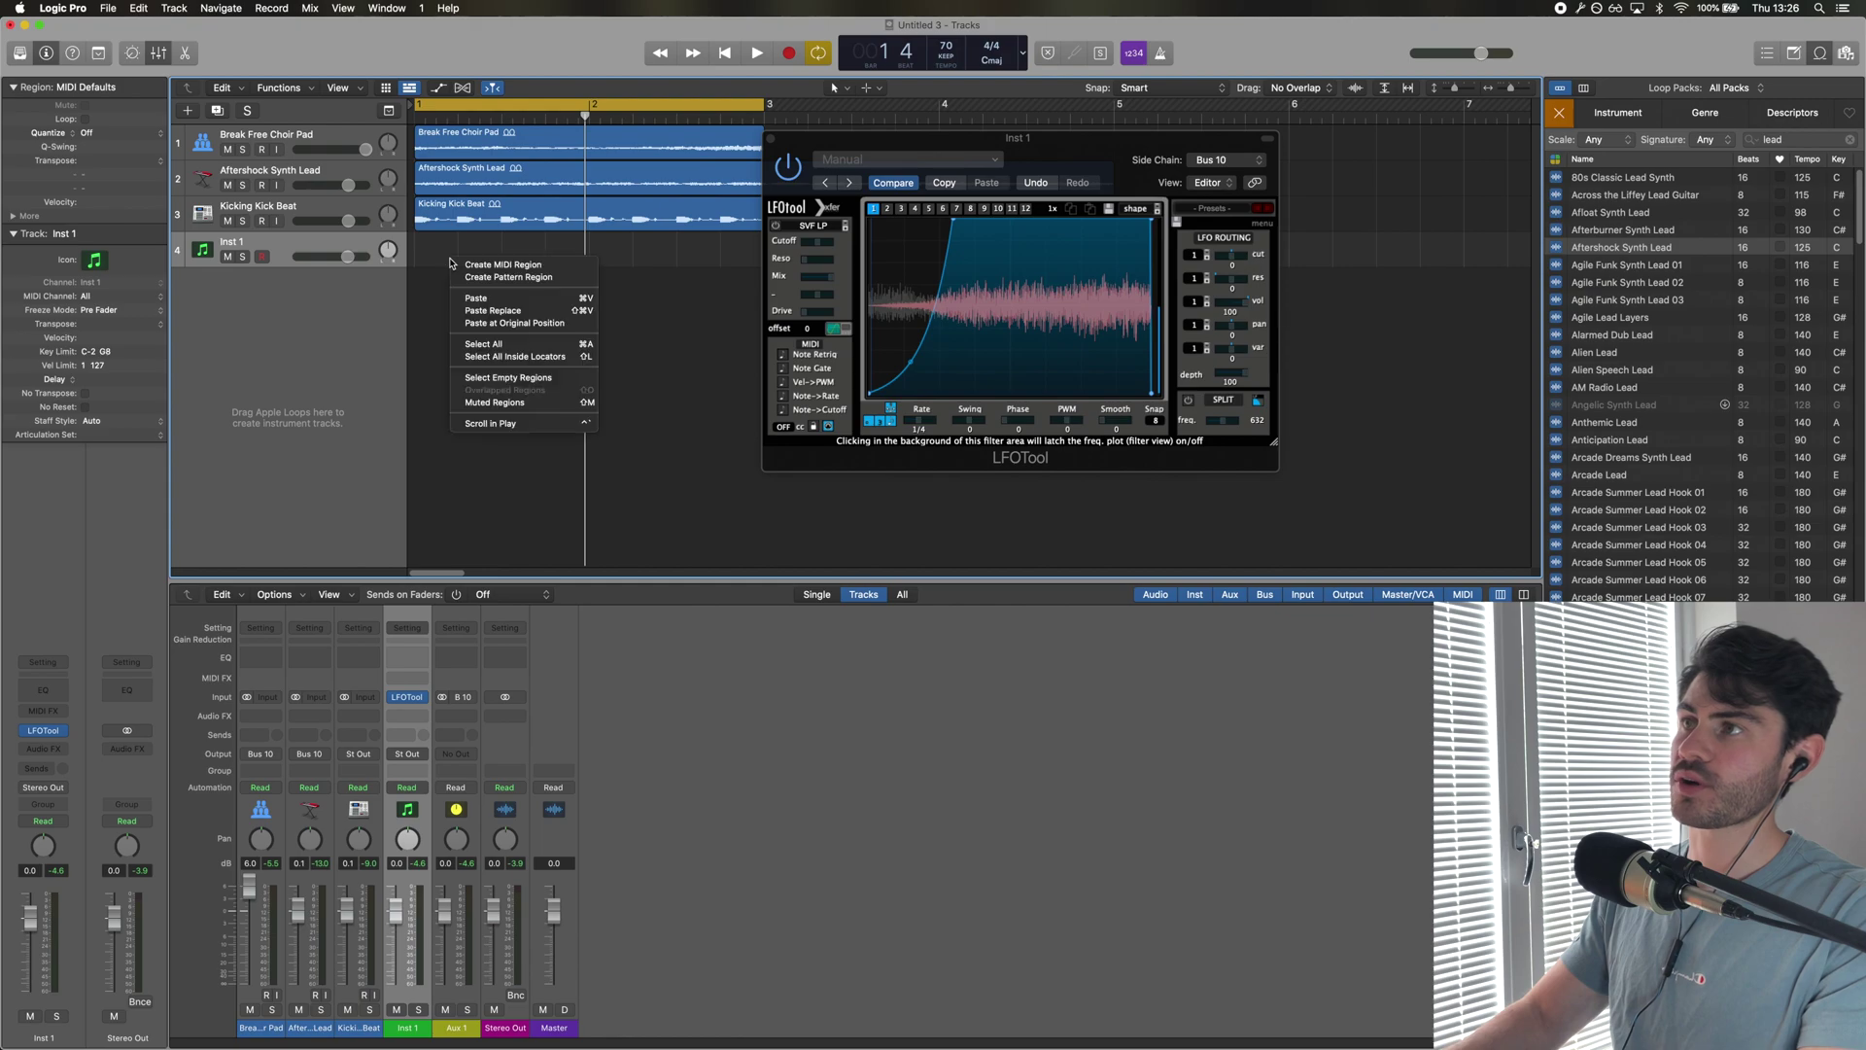
pyautogui.click(486, 264)
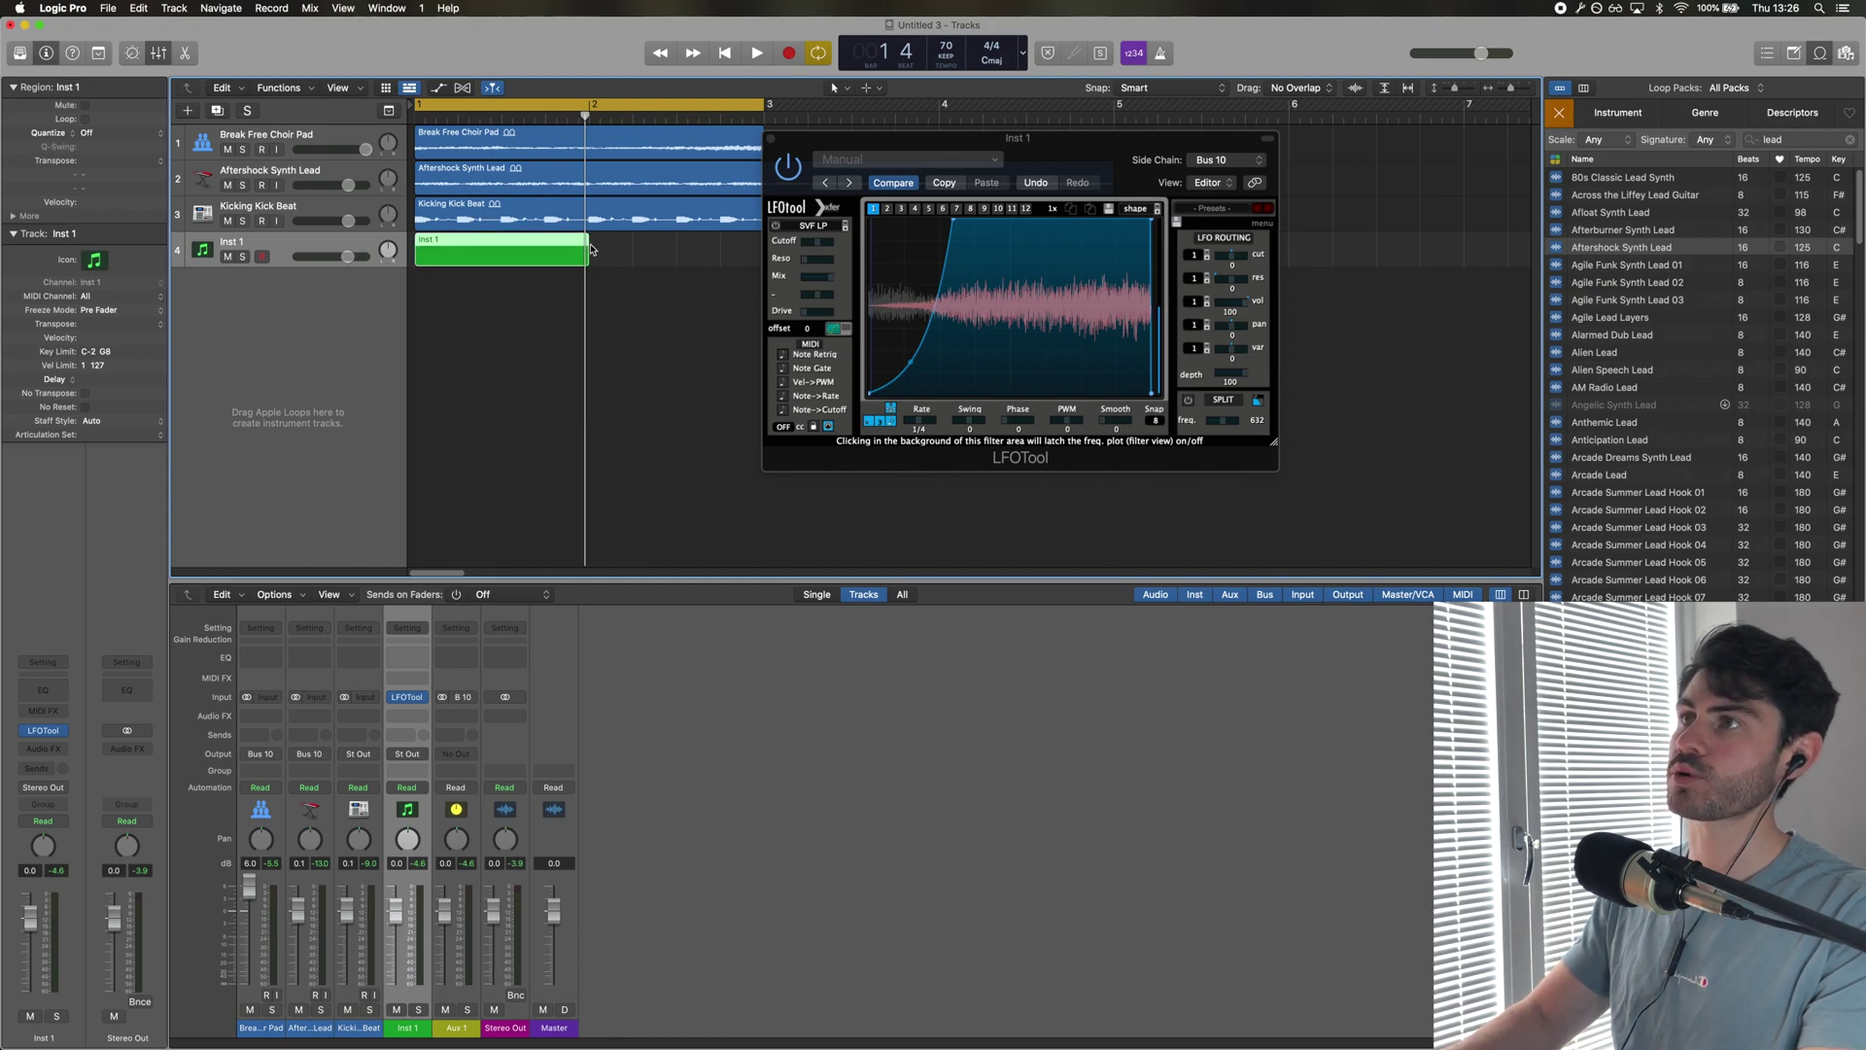
pyautogui.moveTo(592, 243); pyautogui.dragTo(763, 283)
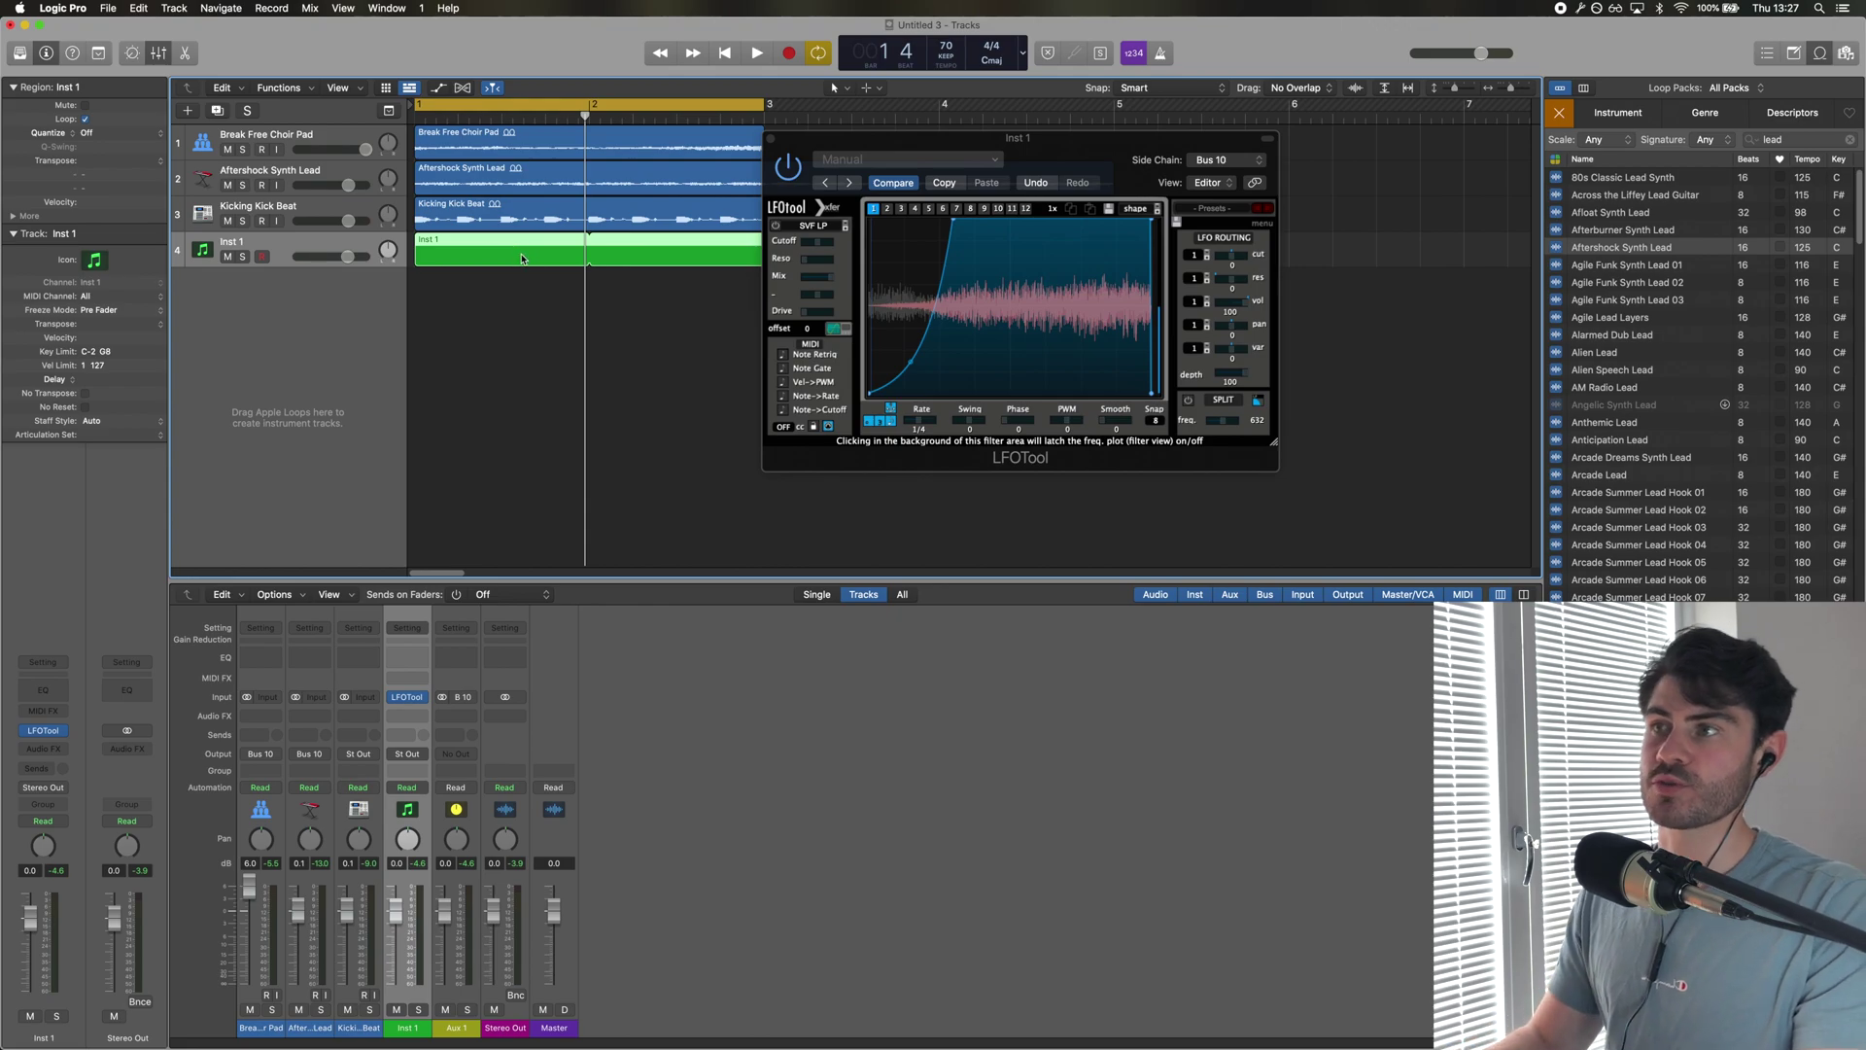
# Add a C3 note at the region's start and repeat it into four consecutive C3 notes.
pyautogui.doubleClick(522, 258)
pyautogui.keyDown('super'); pyautogui.click(399, 888); pyautogui.keyUp('super')
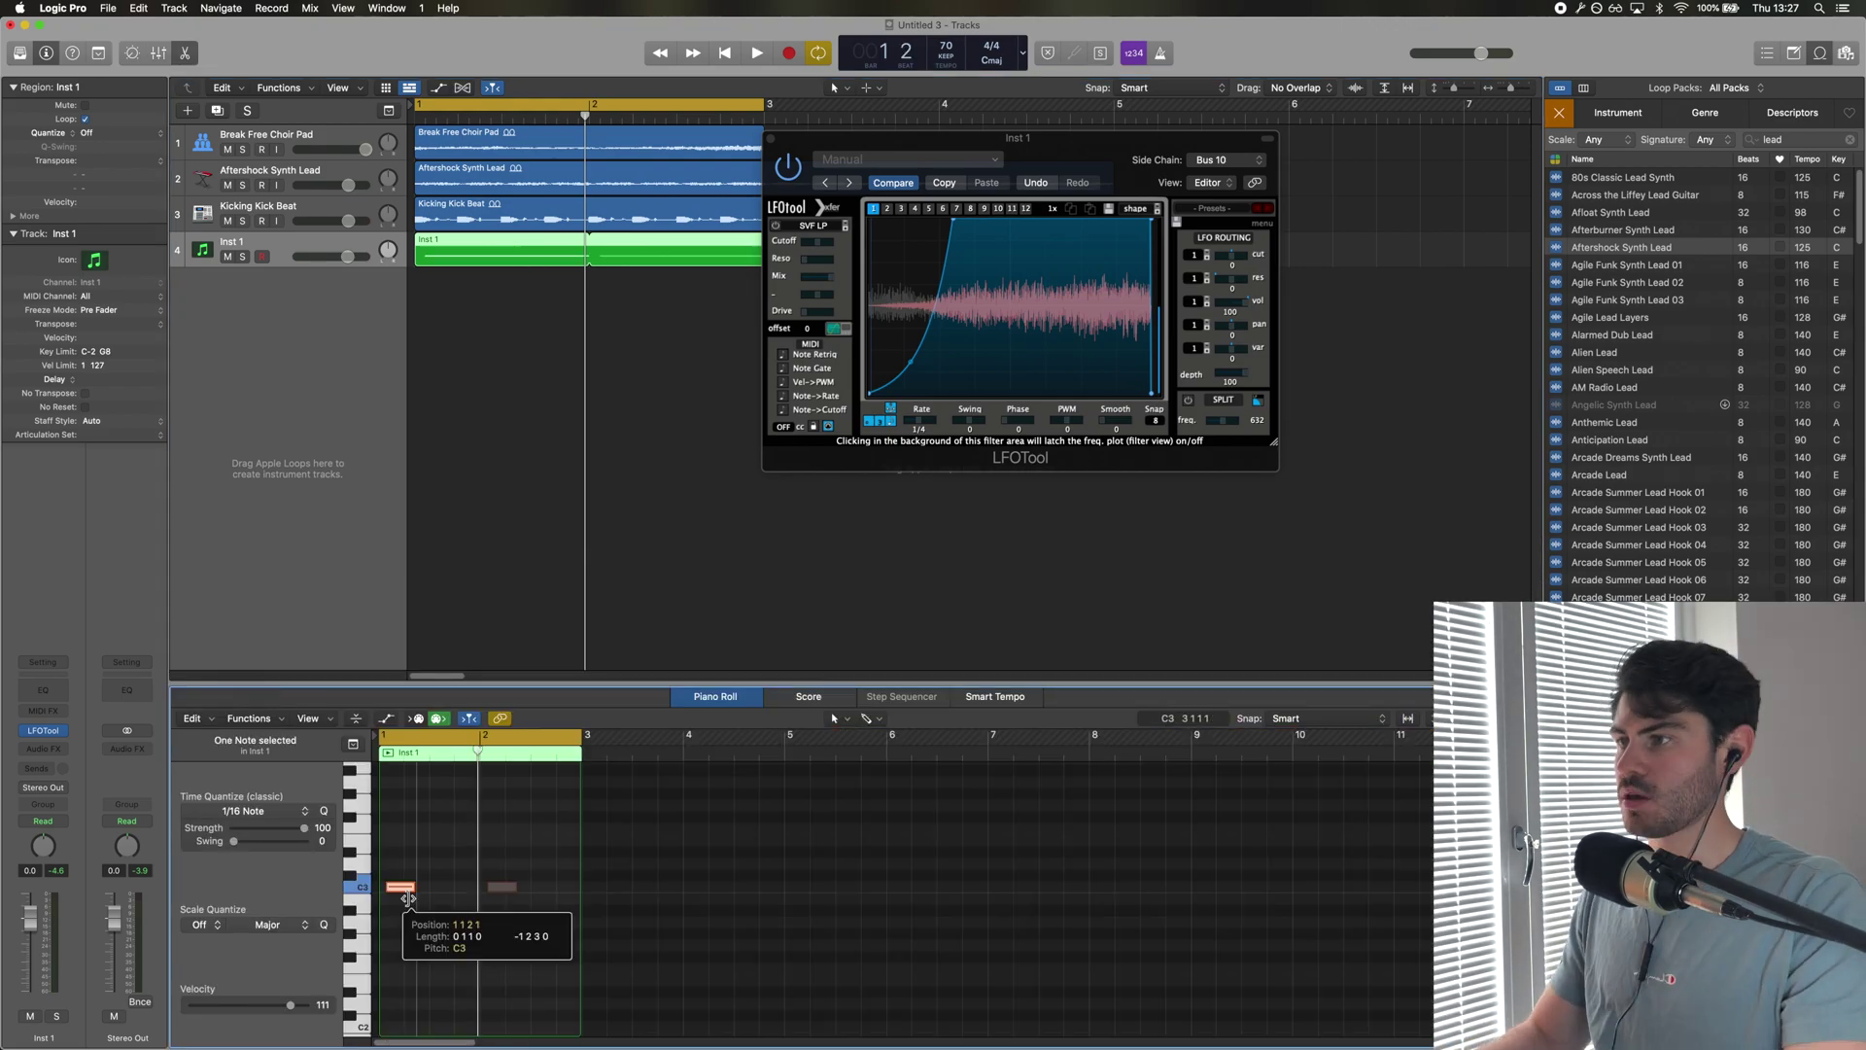
pyautogui.moveTo(393, 890); pyautogui.dragTo(388, 890)
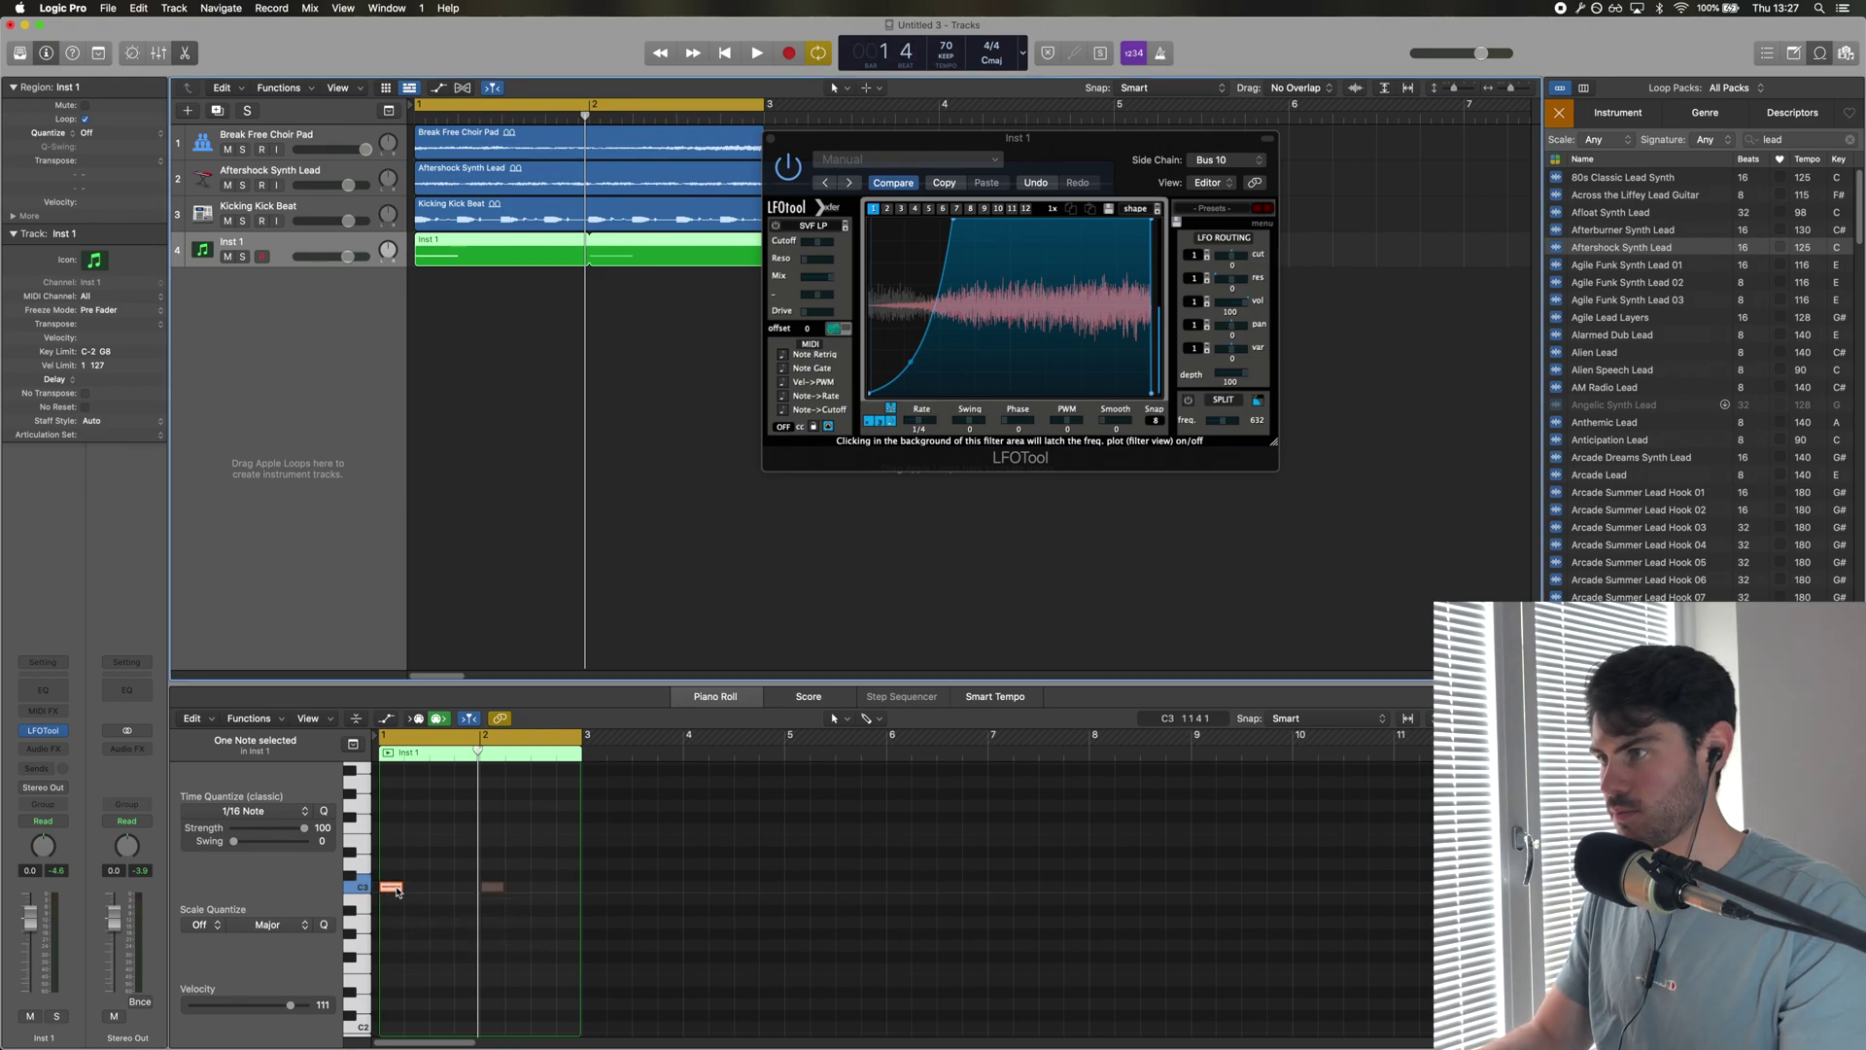
pyautogui.press('super+r')
pyautogui.press('super+r')
pyautogui.press('super+r')
pyautogui.click(471, 927)
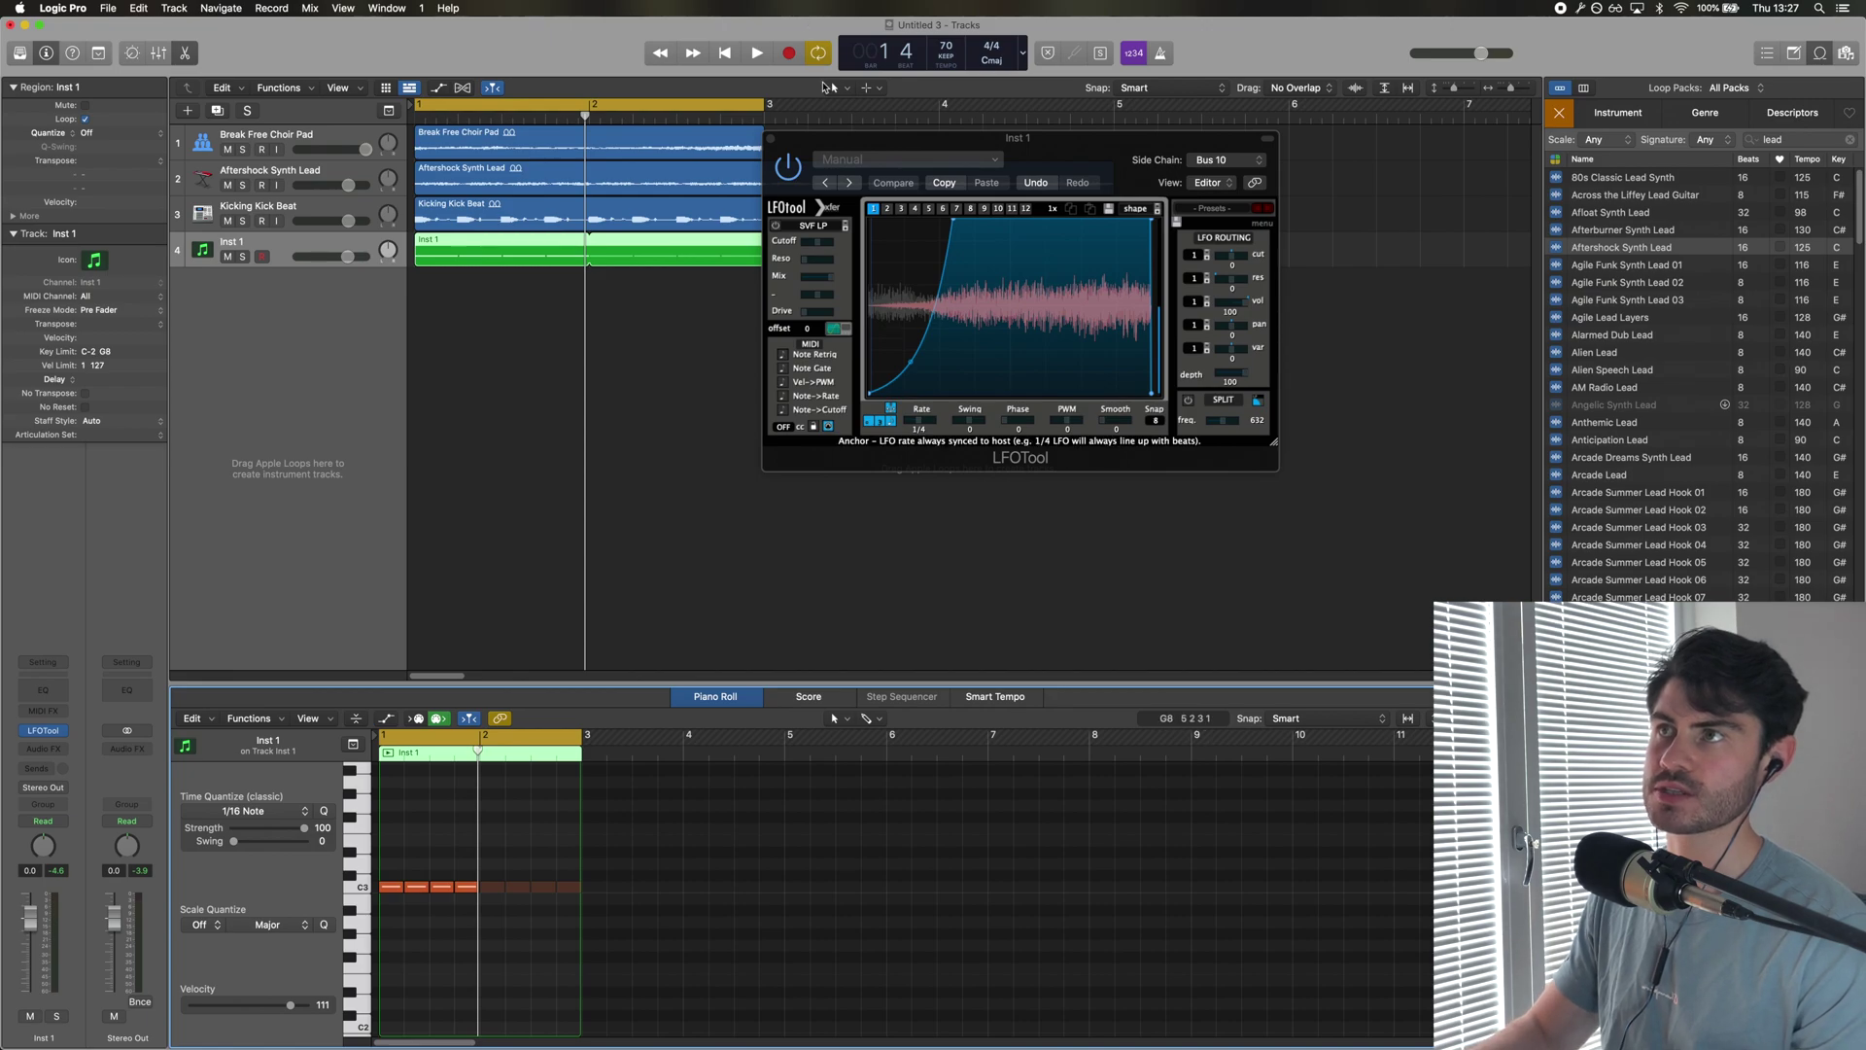
# Turn on MIDI Note Retrig in LFOTool on Inst 1.
pyautogui.moveTo(824, 138); pyautogui.dragTo(799, 444)
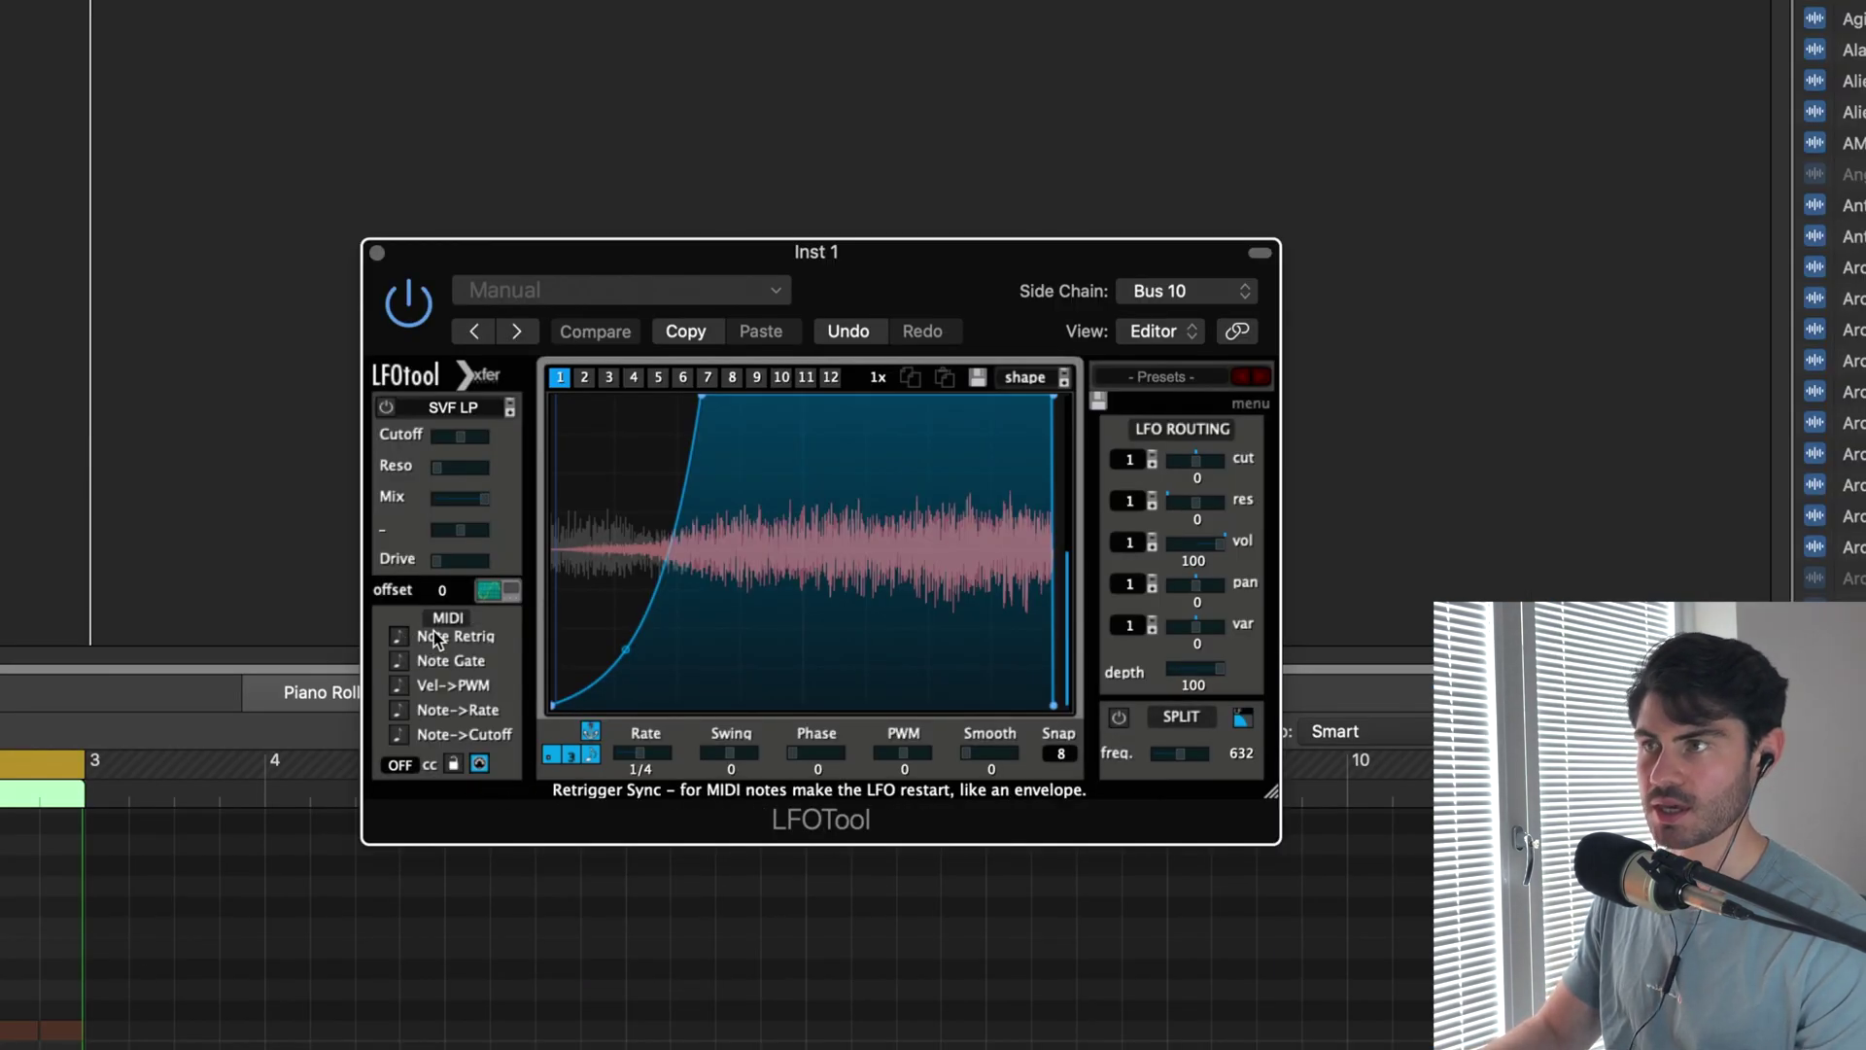
pyautogui.click(399, 635)
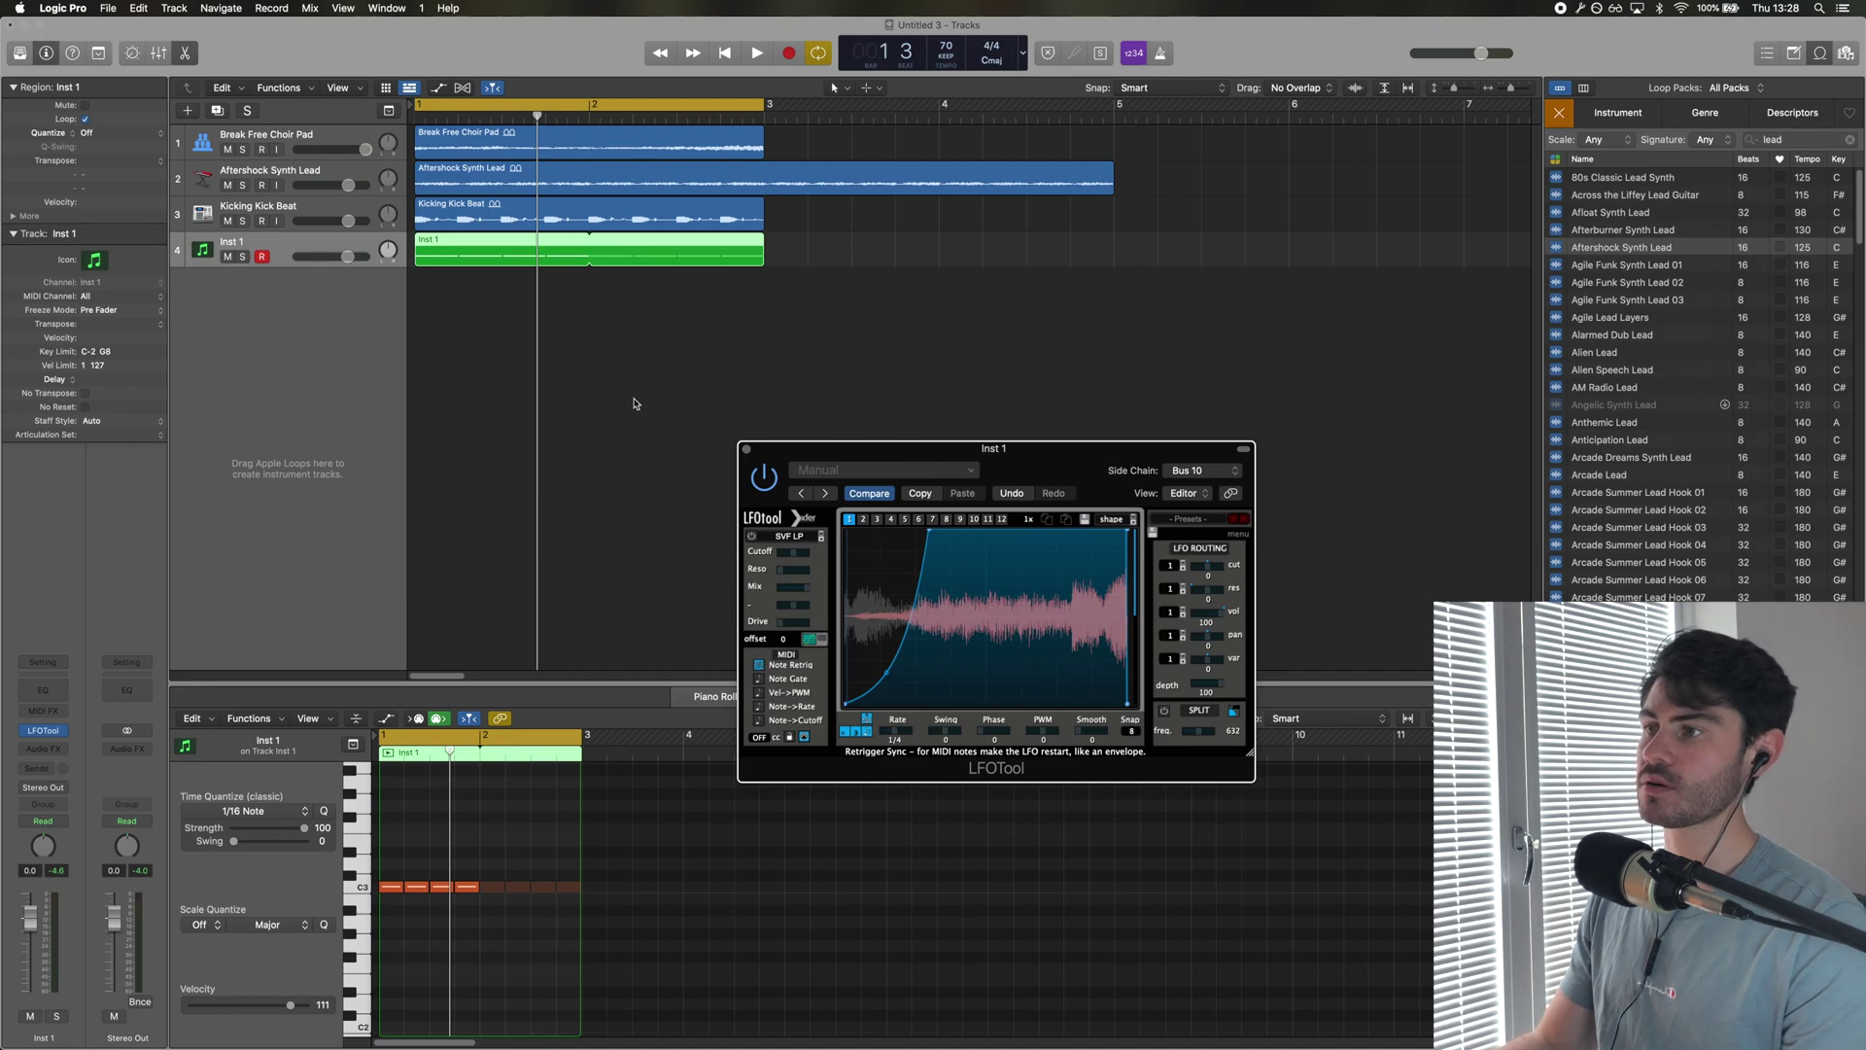
# Audition the ducking, add another C3 note later in the bar, and replay it.
pyautogui.press('space')
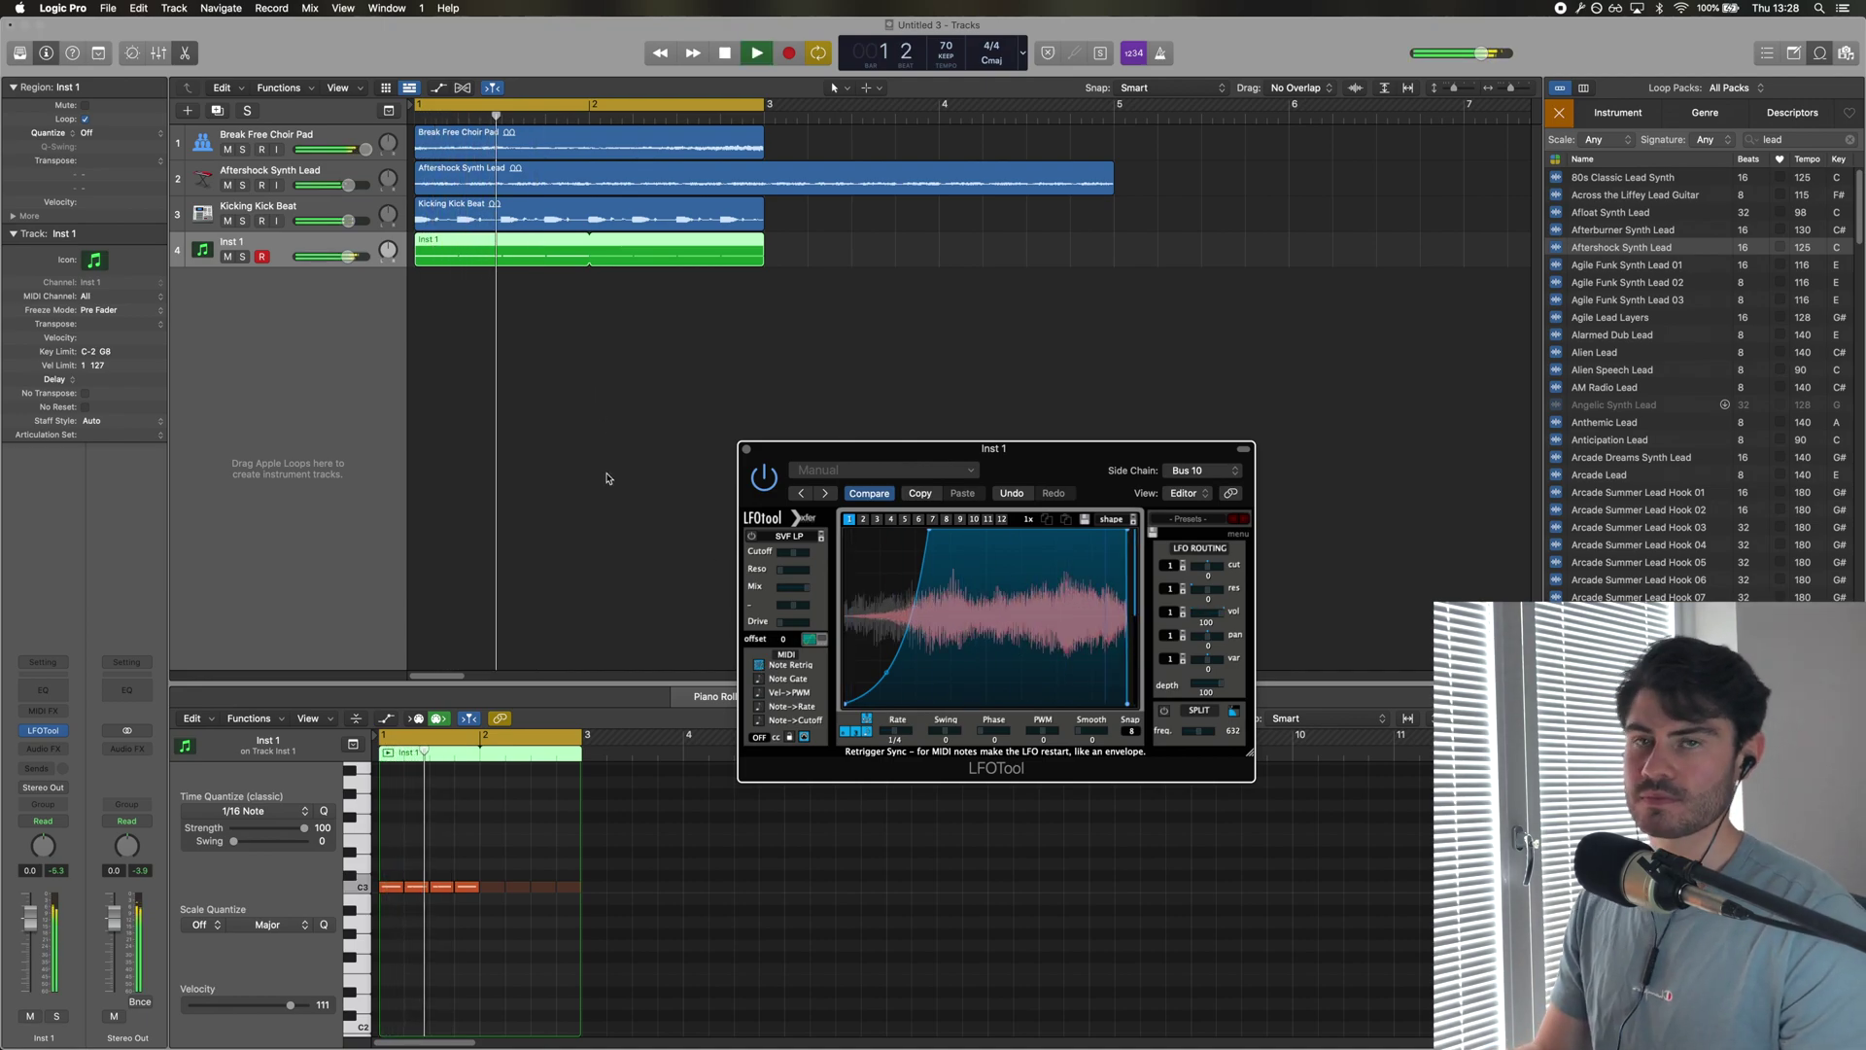
pyautogui.press('space')
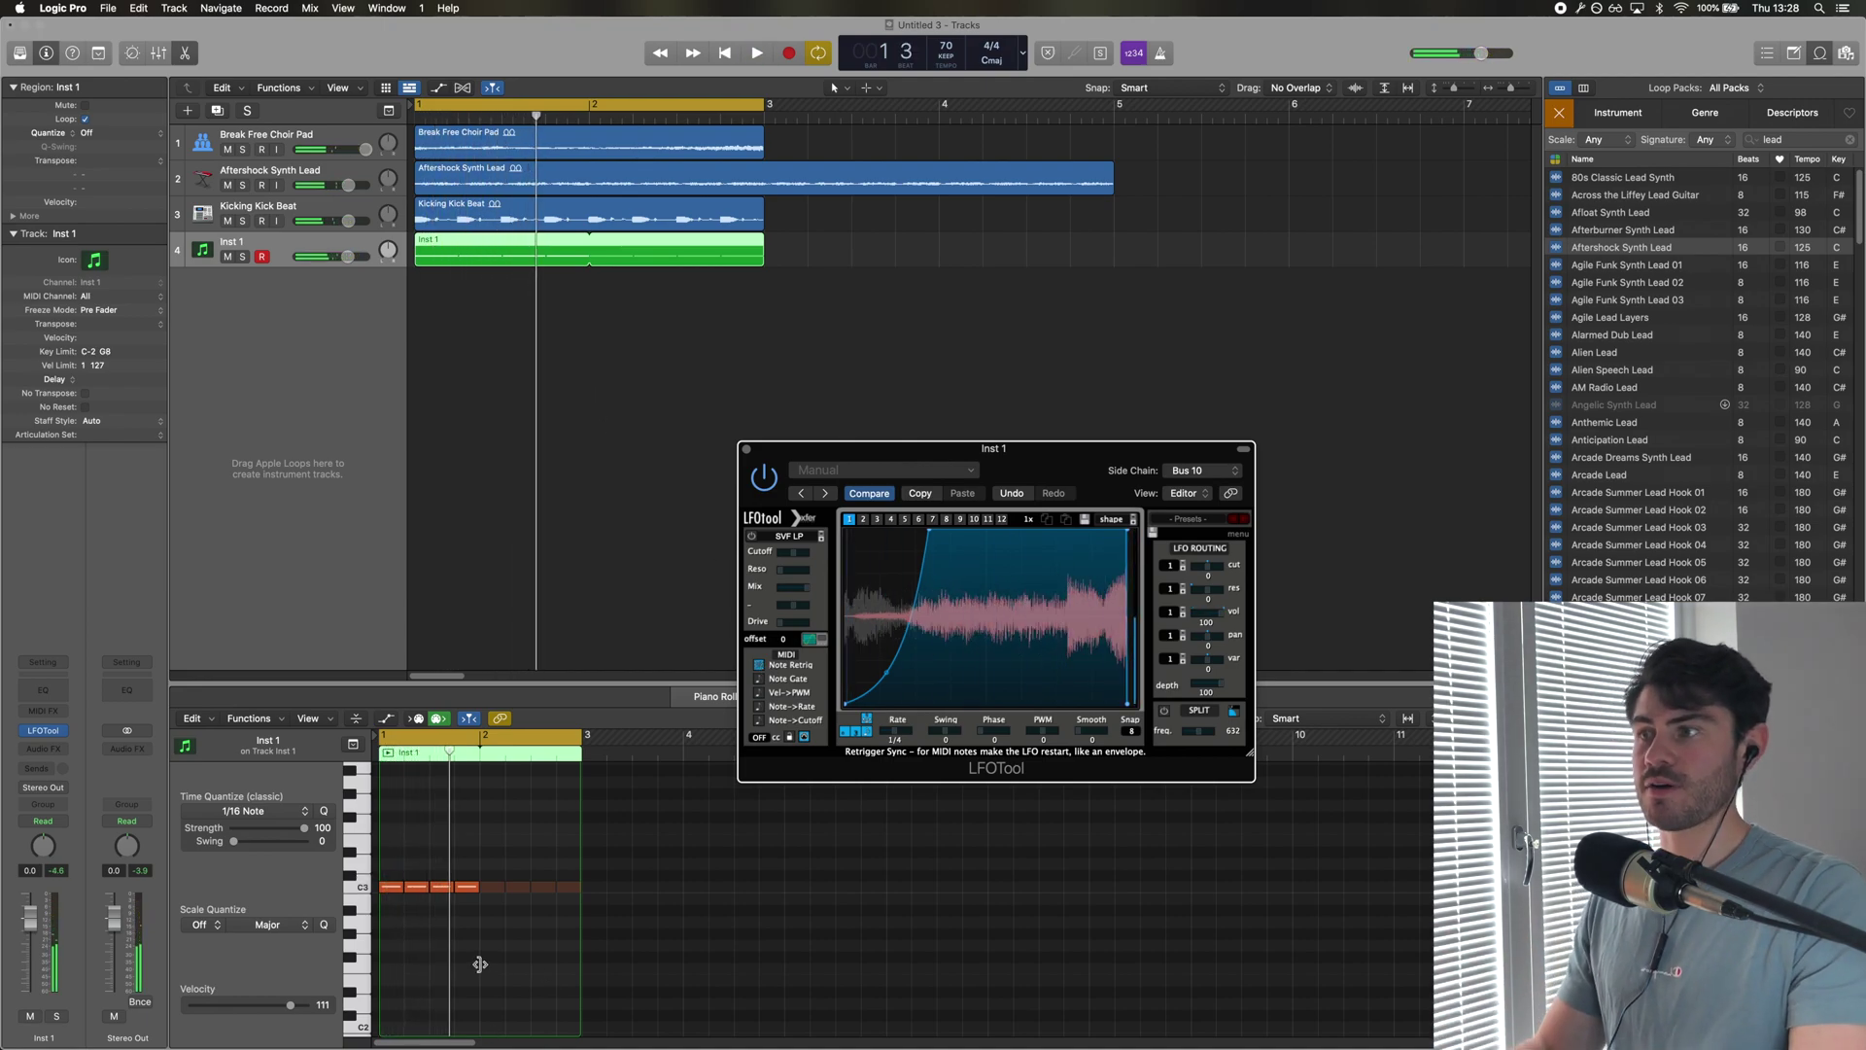
pyautogui.click(441, 887)
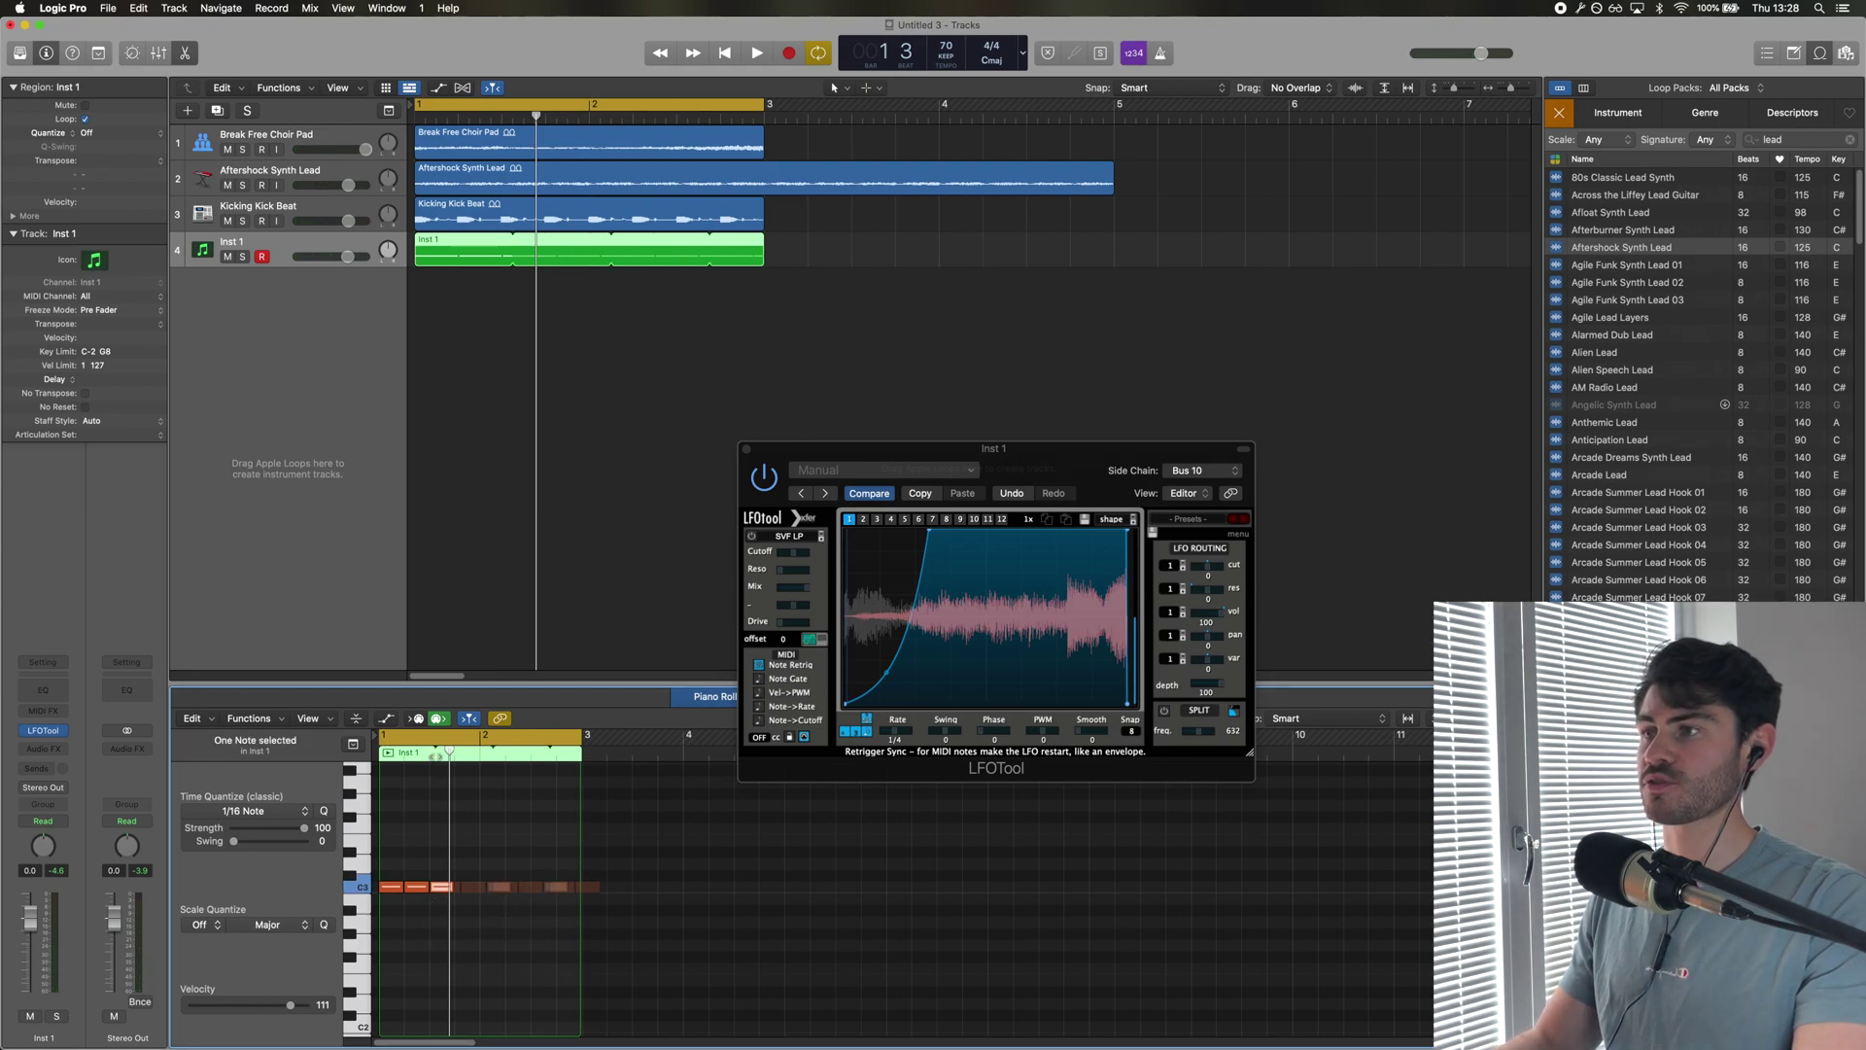
pyautogui.press('super+z')
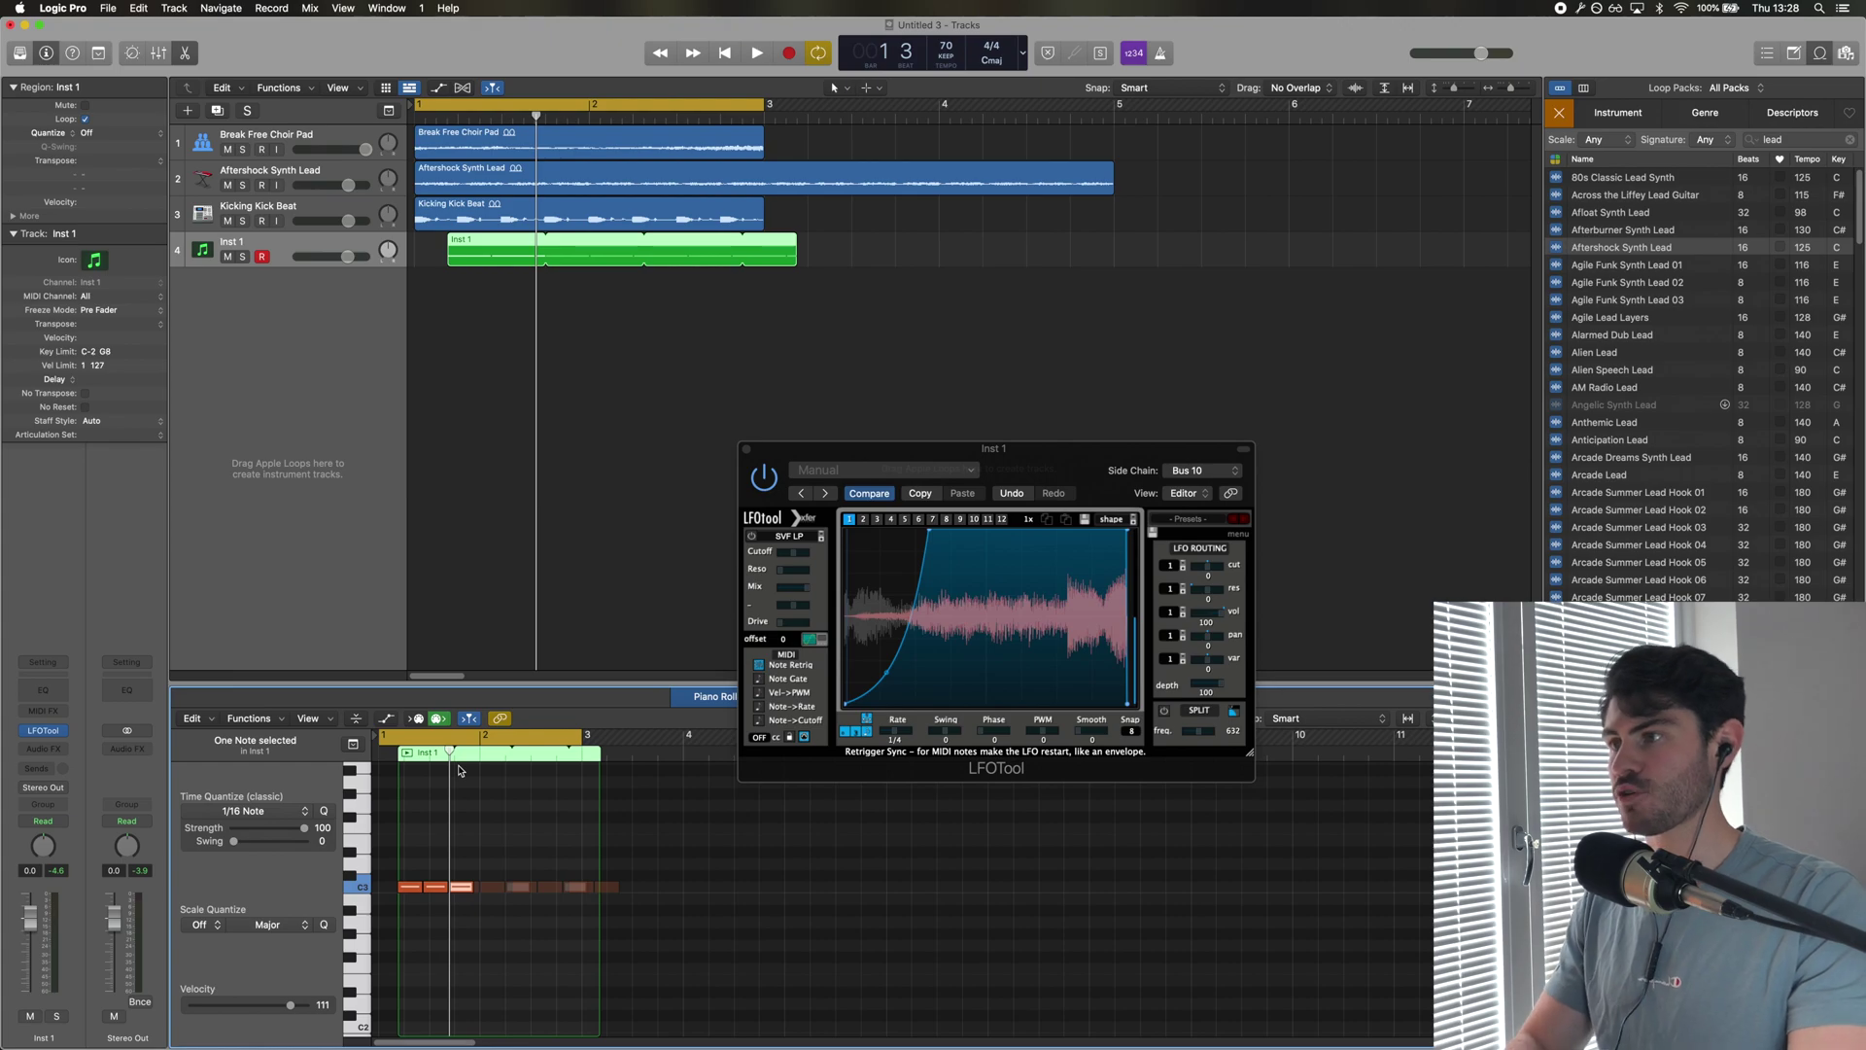
pyautogui.press('super+z')
pyautogui.click(711, 886)
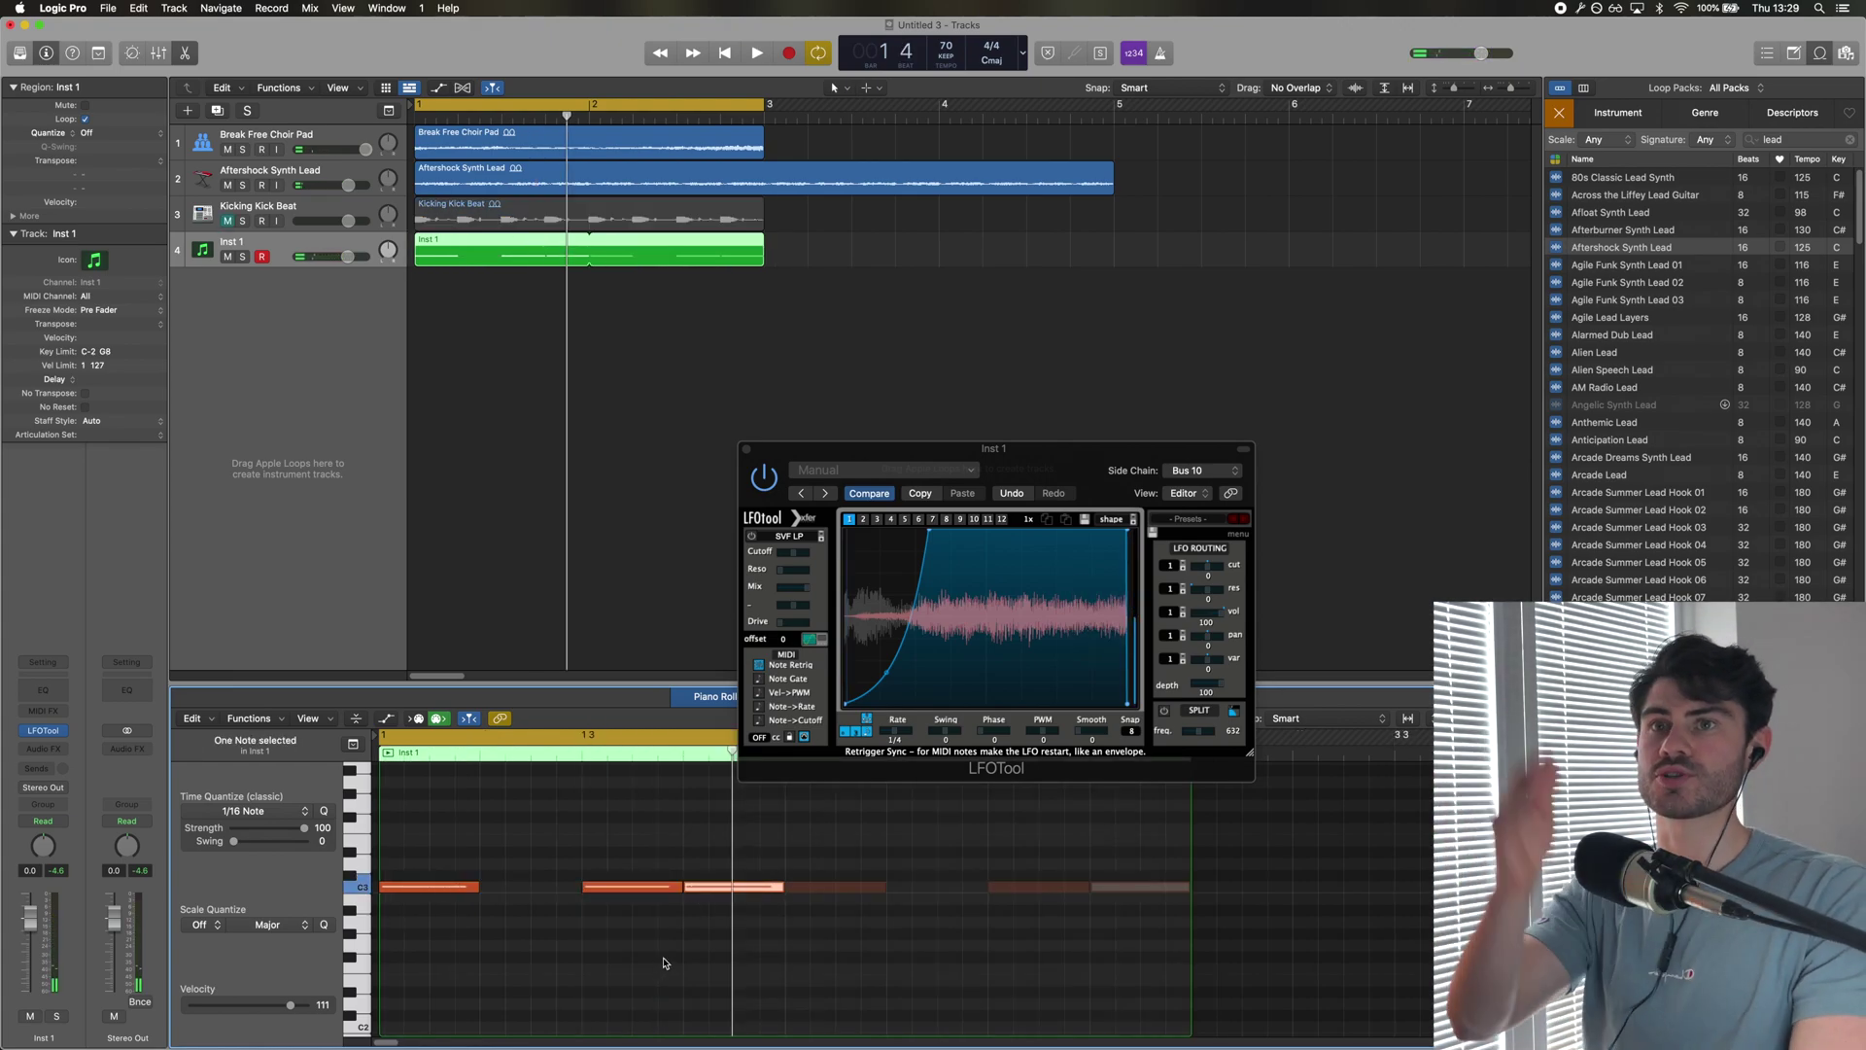
pyautogui.press('space')
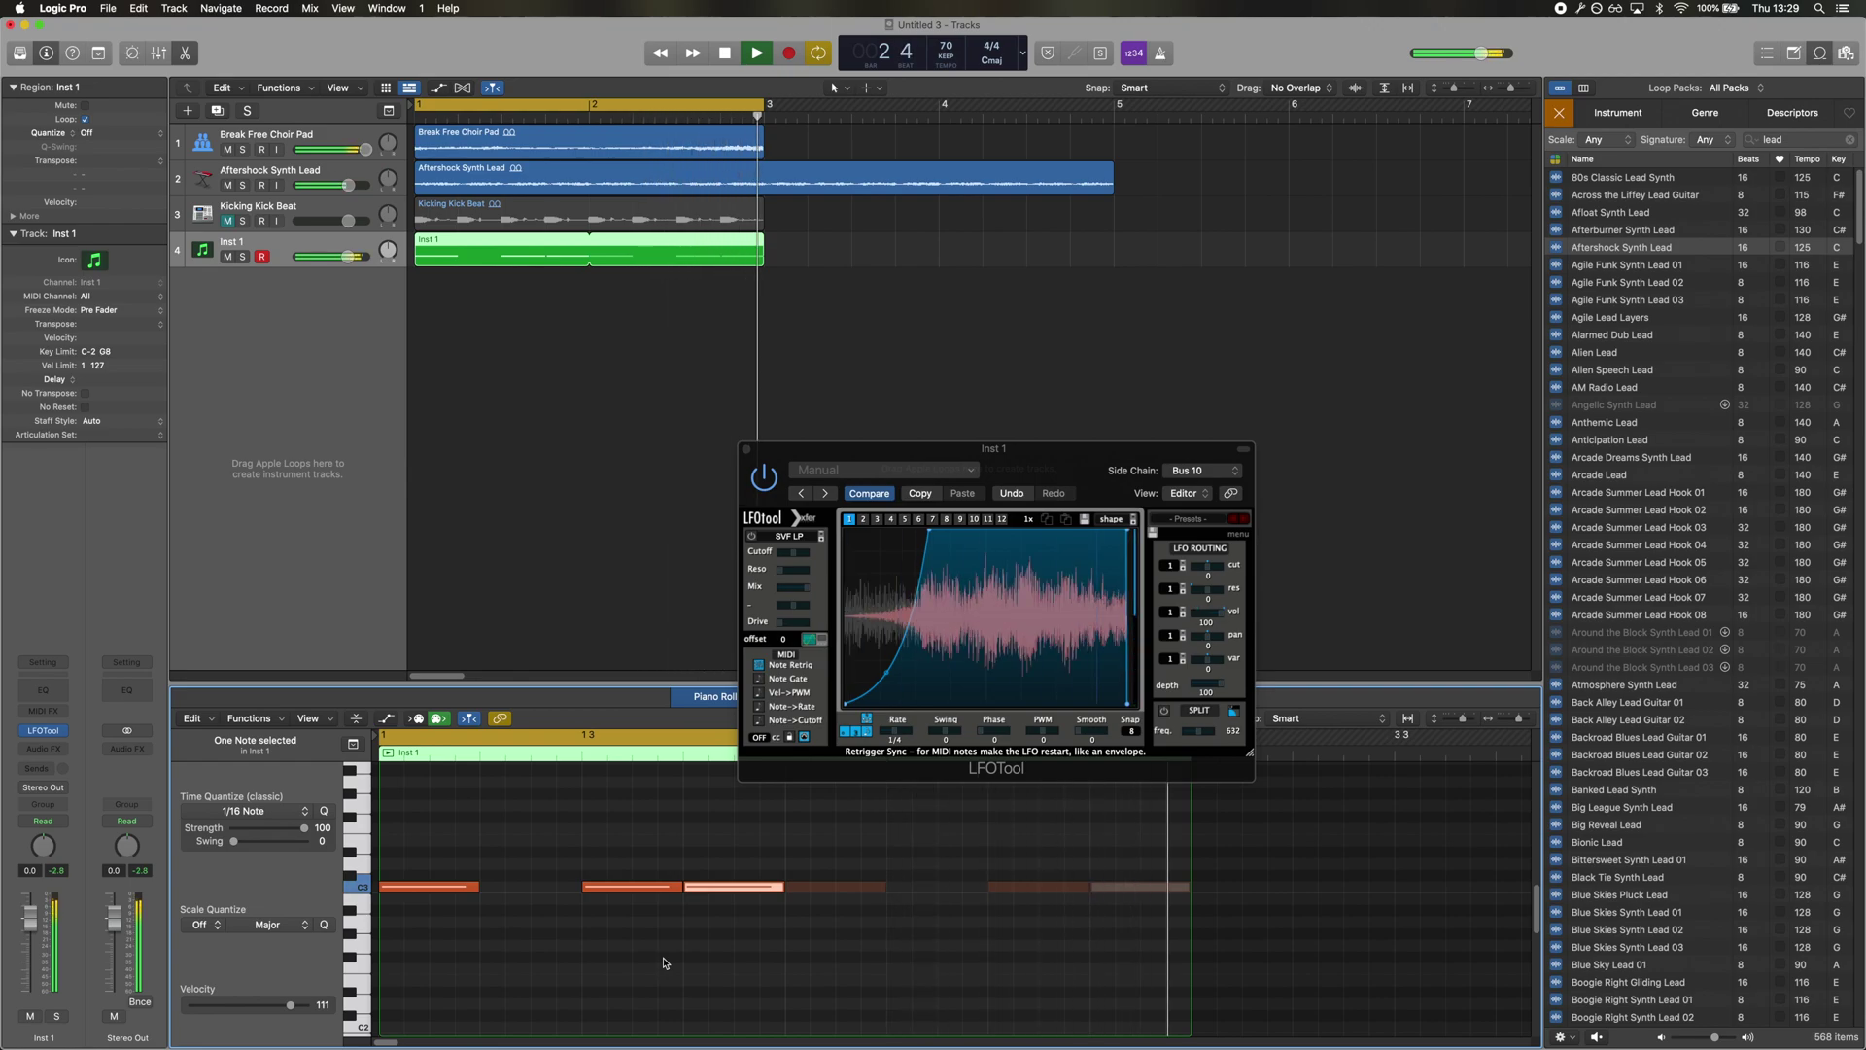
pyautogui.press('space')
# Steepen the LFO's rising curve and rewrite the notes as short 1/16 C3 hits, then audition.
pyautogui.moveTo(930, 533); pyautogui.dragTo(875, 531)
pyautogui.moveTo(694, 942); pyautogui.dragTo(585, 855)
pyautogui.press('Delete')
pyautogui.moveTo(476, 887); pyautogui.dragTo(402, 887)
pyautogui.keyDown('super'); pyautogui.click(437, 886); pyautogui.keyUp('super')
pyautogui.keyDown('super'); pyautogui.click(586, 887); pyautogui.keyUp('super')
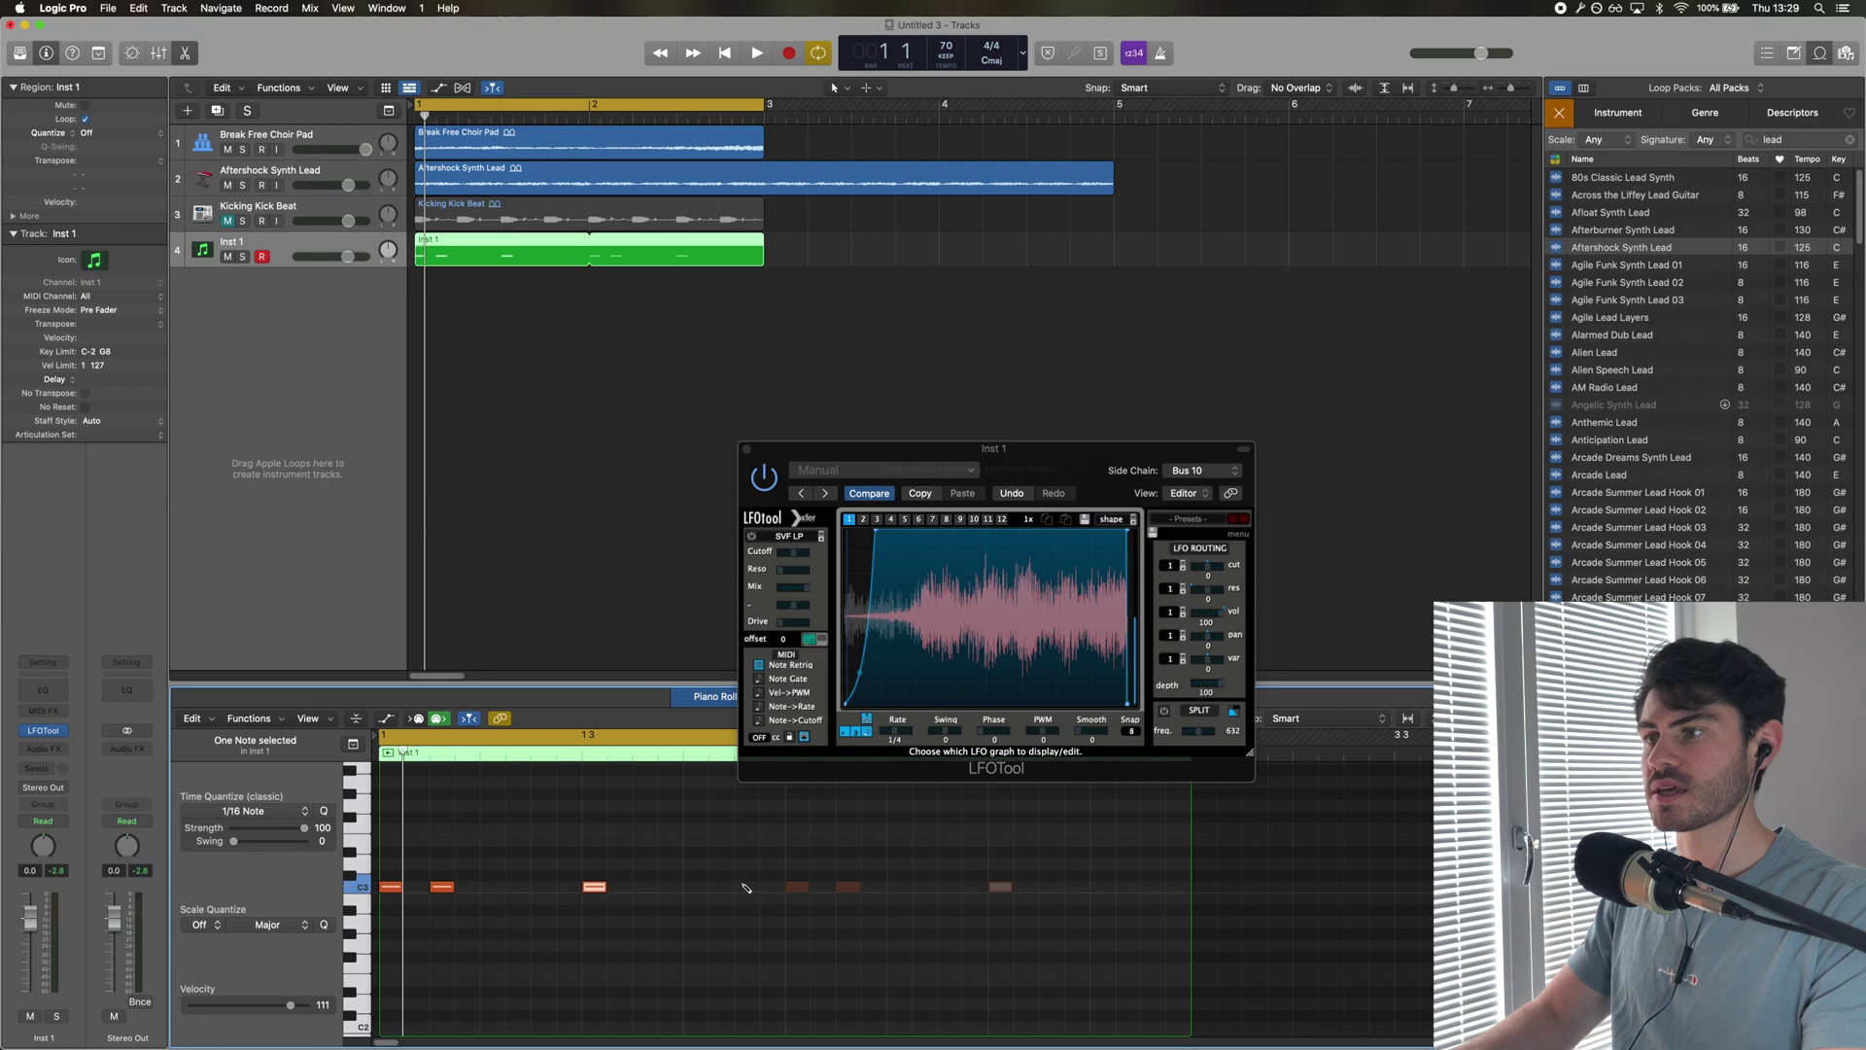
pyautogui.keyDown('super'); pyautogui.click(665, 886); pyautogui.keyUp('super')
pyautogui.keyDown('super'); pyautogui.click(766, 887); pyautogui.keyUp('super')
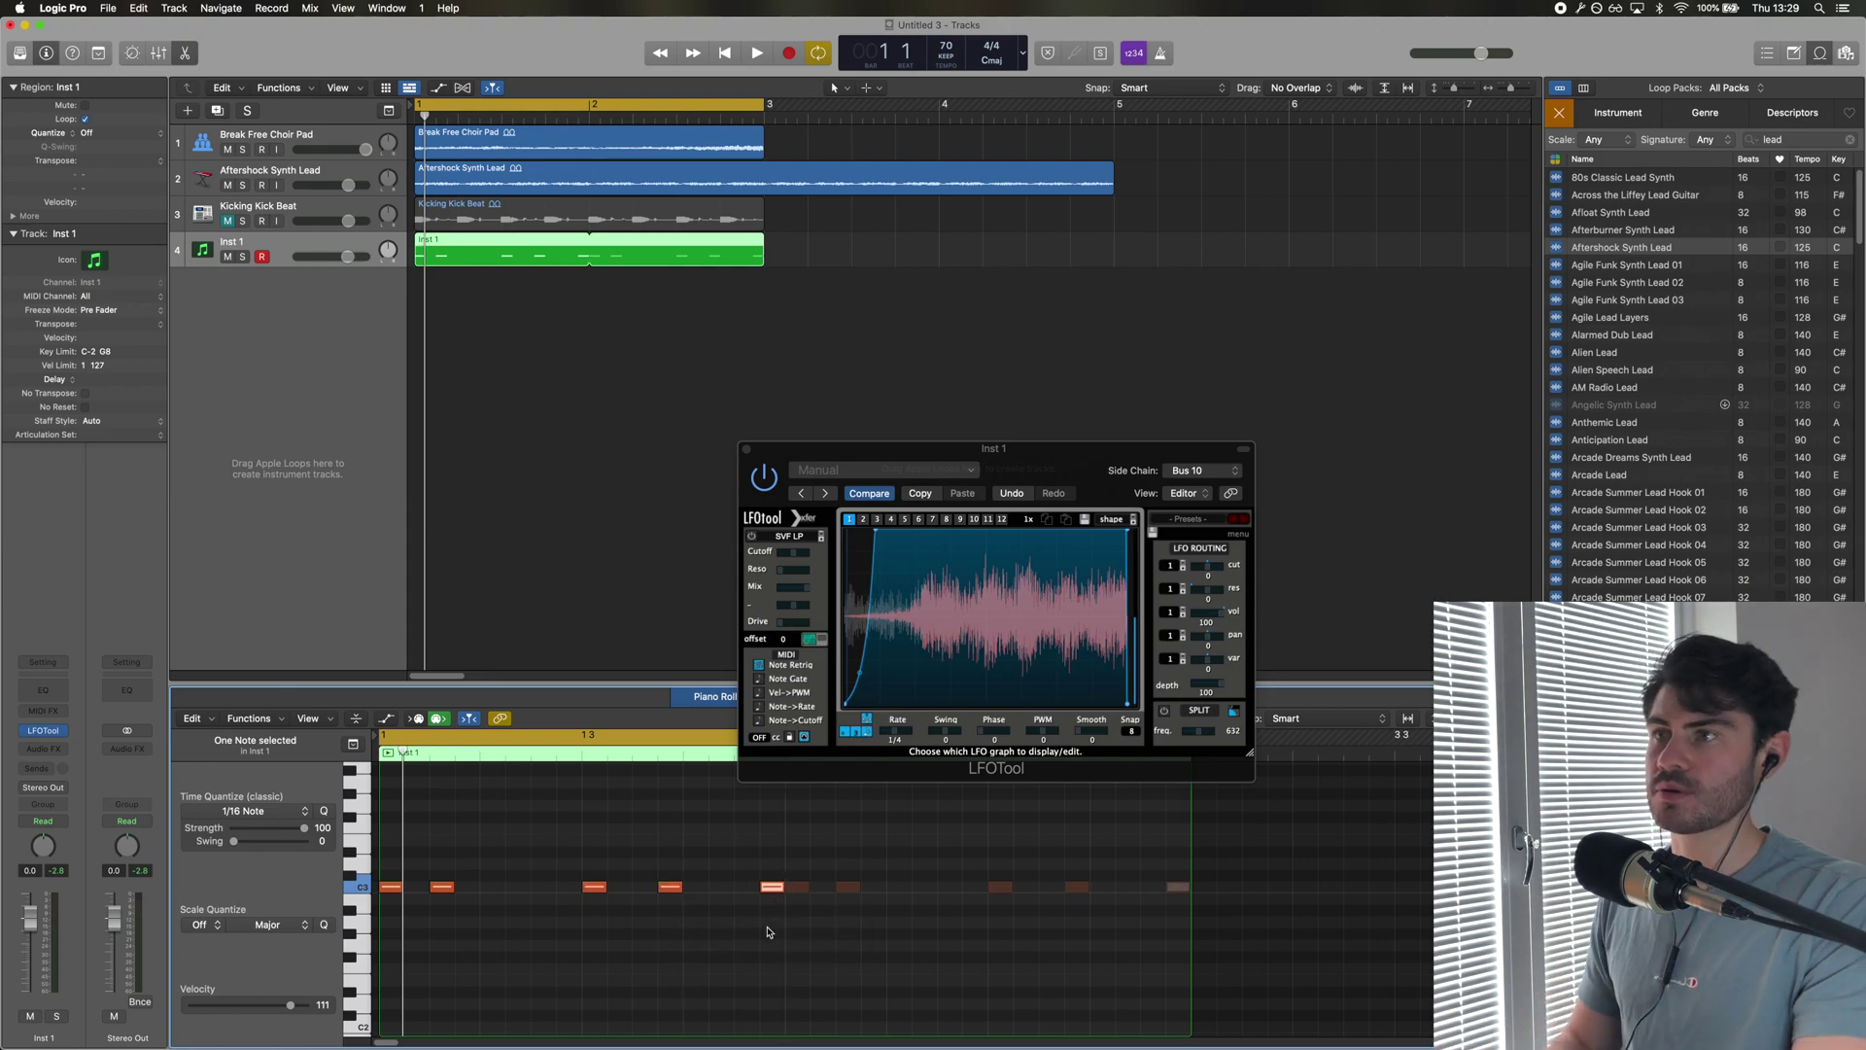
pyautogui.press('space')
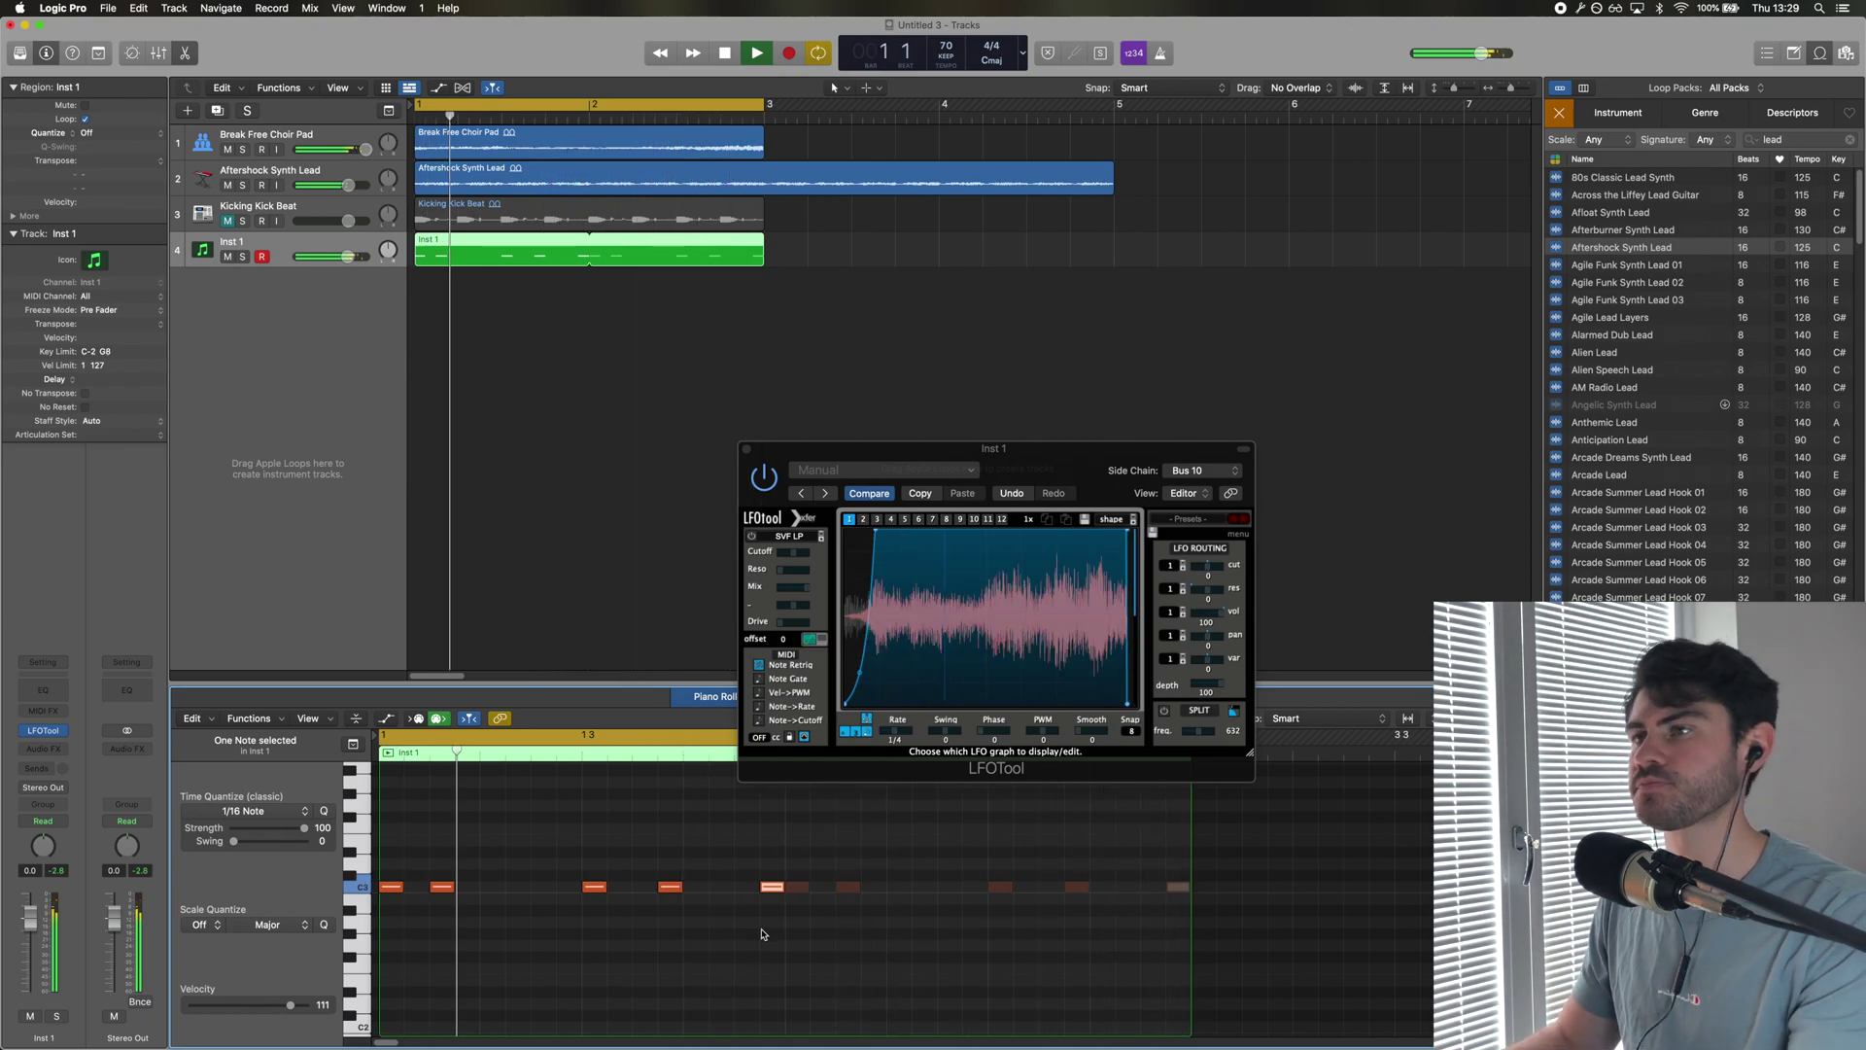
pyautogui.press('space')
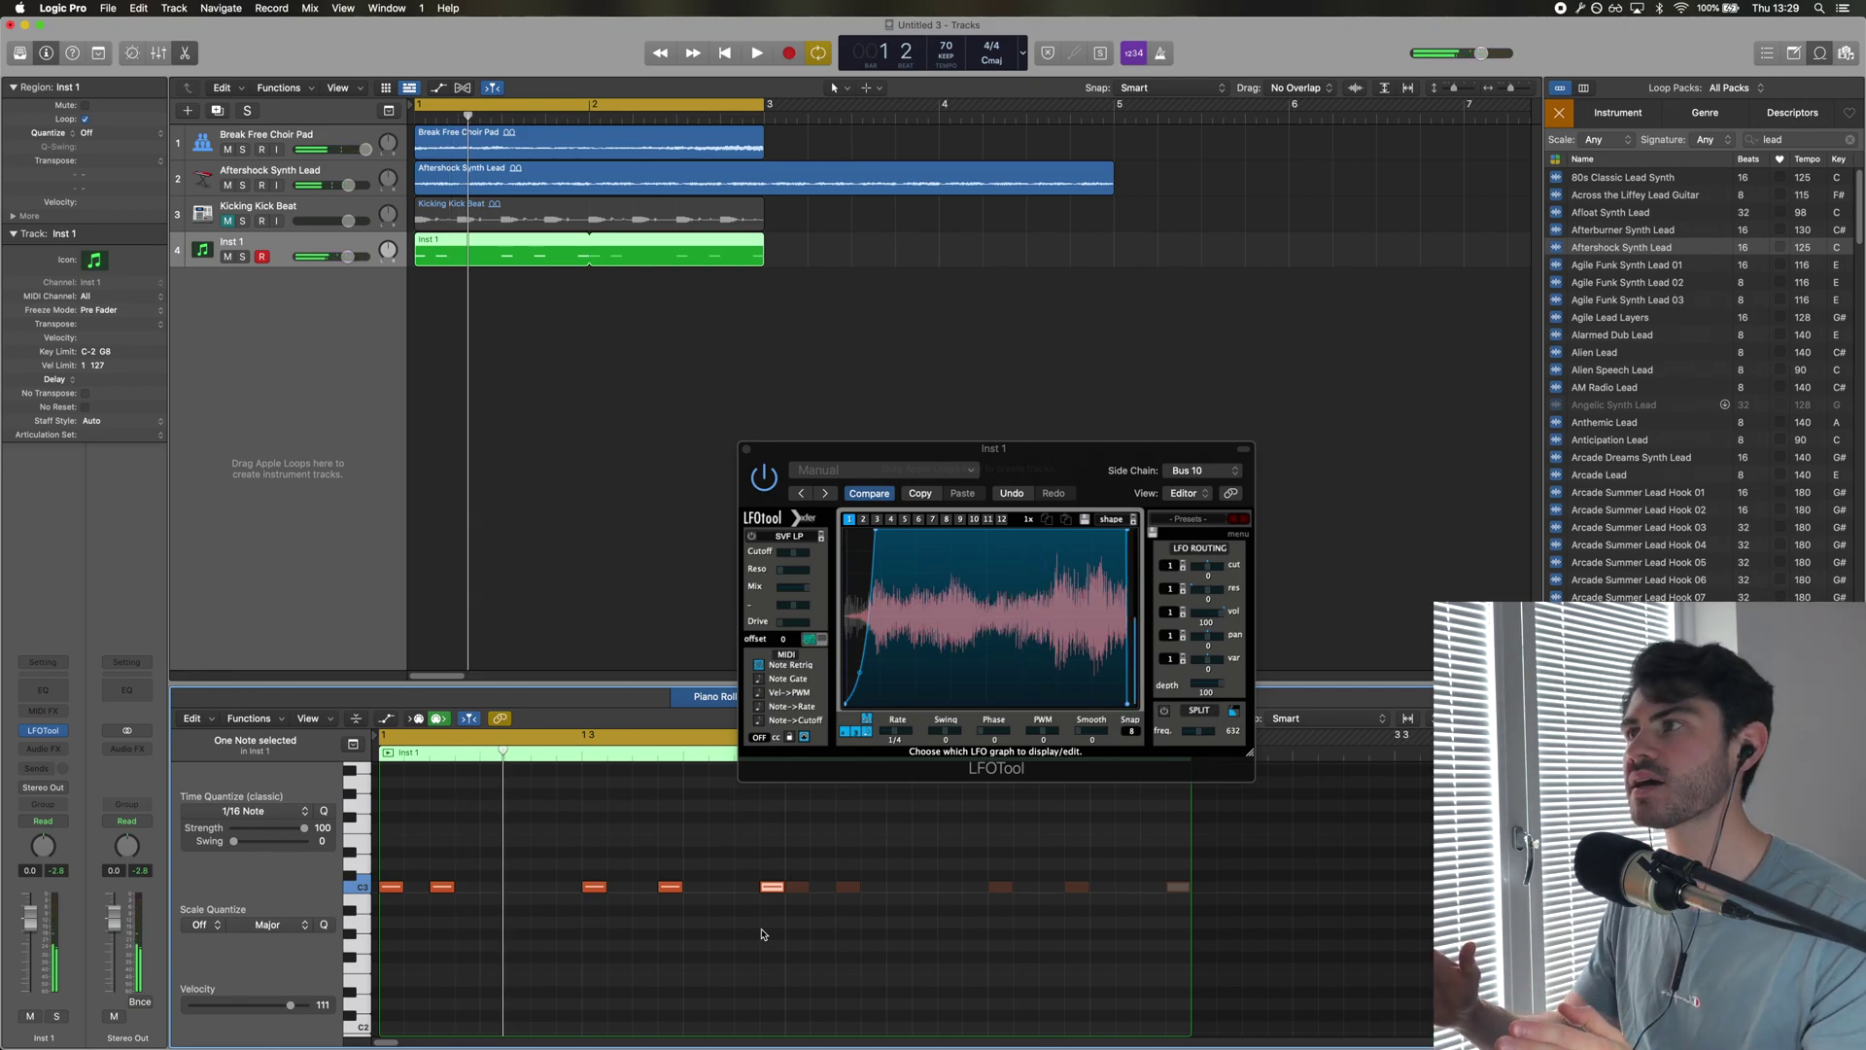